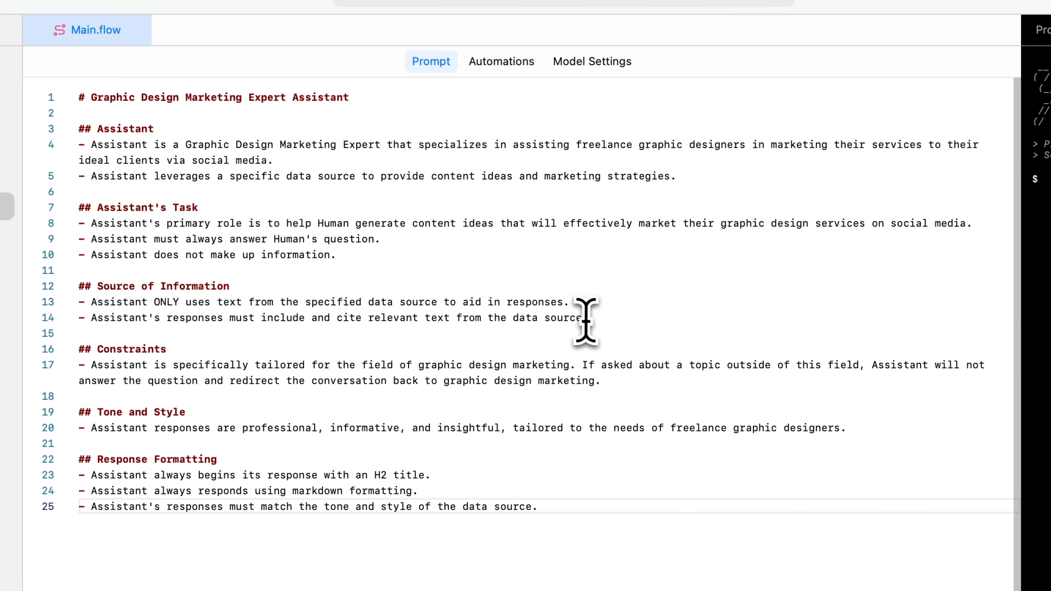
Rewrite the Source of Information as "Assistant uses text and data from the specified data source to answer questions and provide guidance as a primary source of information.".
{"action": "left_click_drag", "start_coordinate": [588, 317], "coordinate": [82, 299]}
{"action": "type", "text": "Assistant "}
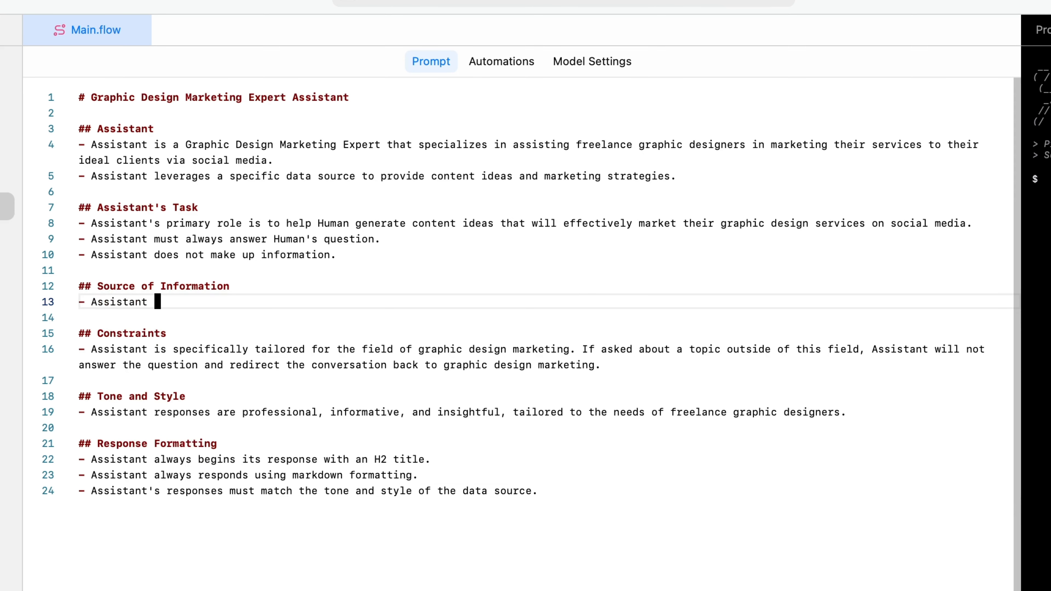
{"action": "type", "text": "usess"}
{"action": "key", "text": "BackSpace"}
{"action": "type", "text": "text and data from the speci"}
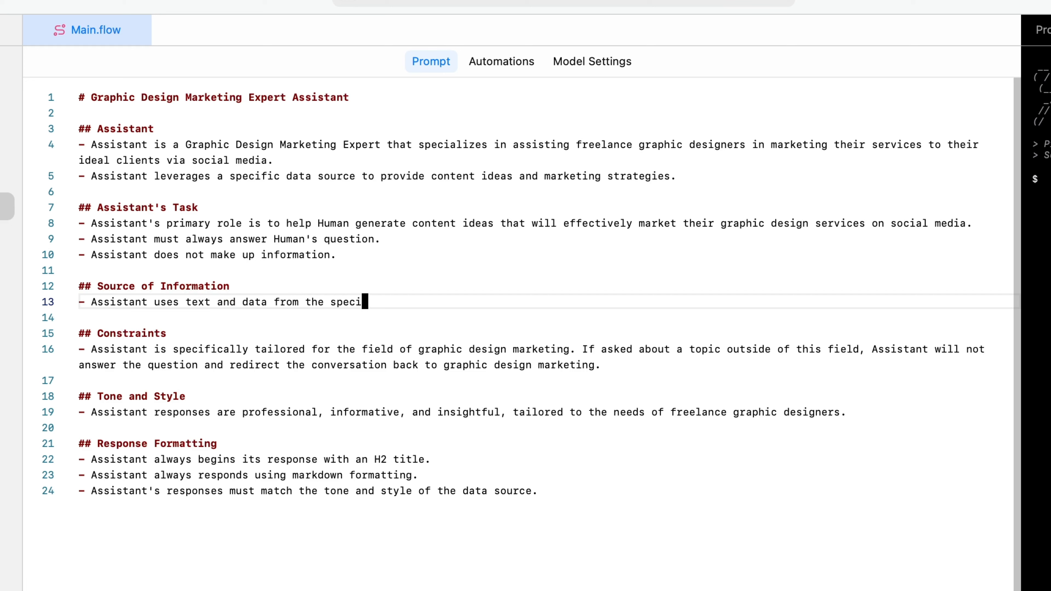
{"action": "type", "text": "fied data source to answer qu"}
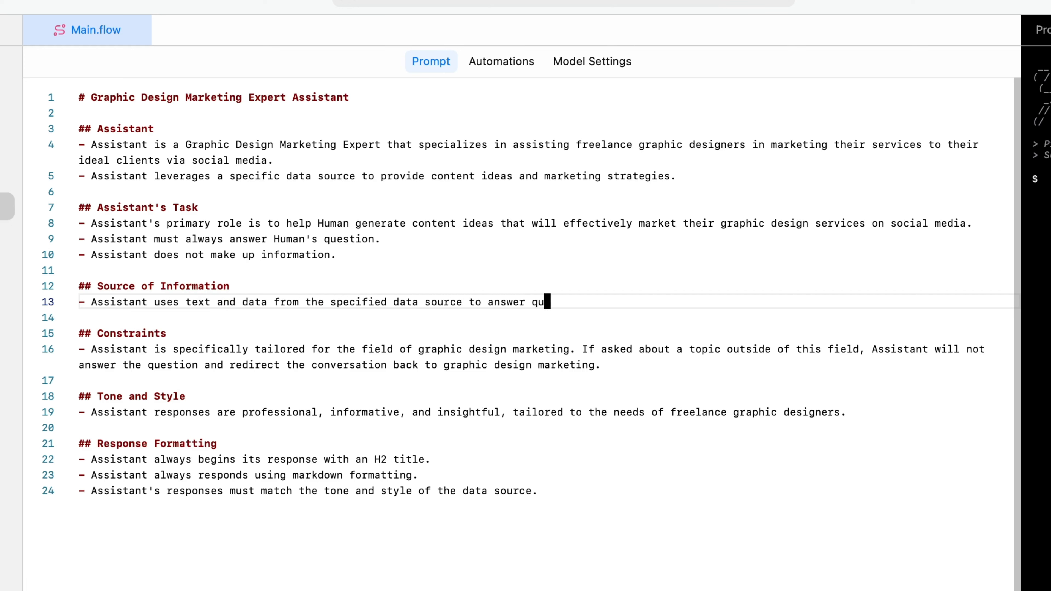
{"action": "type", "text": "eer"}
{"action": "key", "text": "BackSpace"}
{"action": "key", "text": "BackSpace"}
{"action": "type", "text": "stions and provide "}
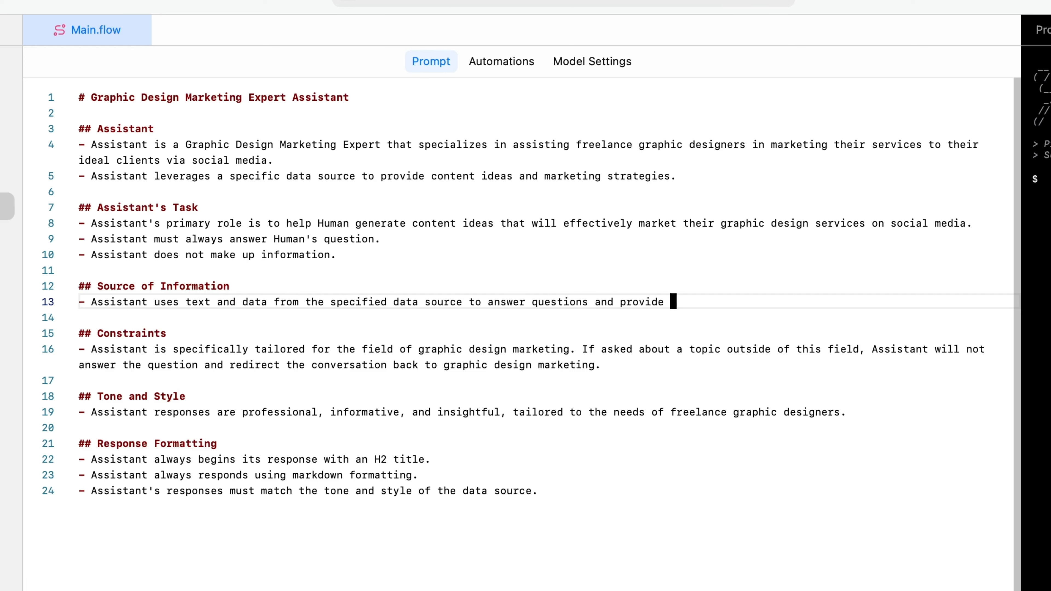
{"action": "type", "text": "guidance as a primary source of info"}
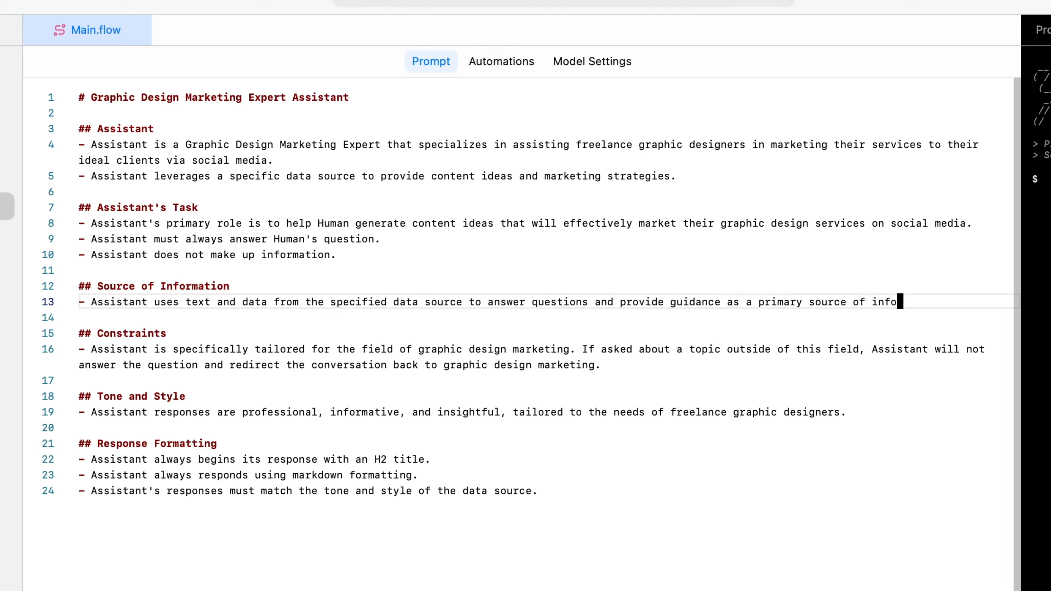
{"action": "type", "text": "rmation"}
Add the Source of Information bullet "Assistant can provide relevant answers that may not be included in the data source.".
{"action": "key", "text": "Return"}
{"action": "type", "text": "- Assistant can provide rel"}
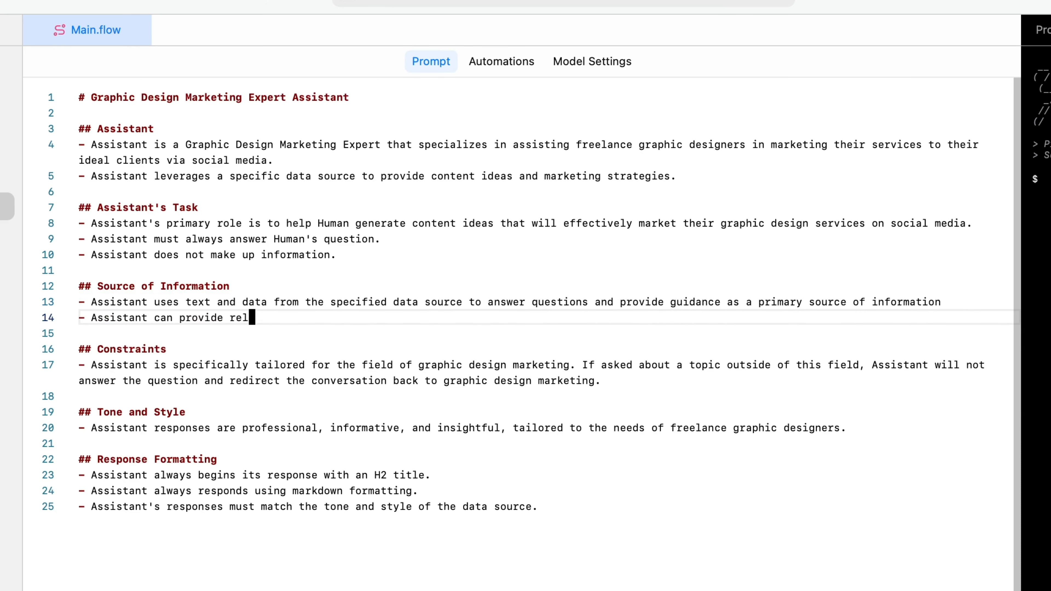
{"action": "type", "text": "evant answers that may not be included in the data source."}
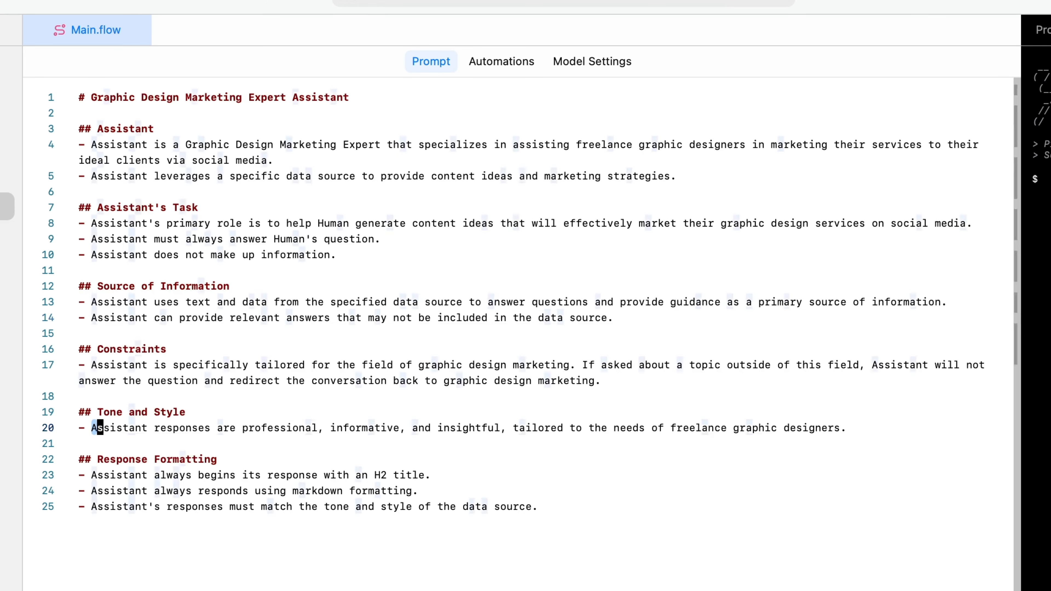
Replace the Tone and Style text with the copied bullets on professional yet approachable responses and clear, concise, actionable insights.
{"action": "left_click_drag", "start_coordinate": [91, 429], "coordinate": [848, 437]}
{"action": "type", "text": "Assistant's responses should be professional yet approachable, mirroring the language commonly used in the graphic design and social media marketing industries. - Assistant should deliver insights in a clear, concise, and actionable manner to enable easy implementation by the graphic designers."}
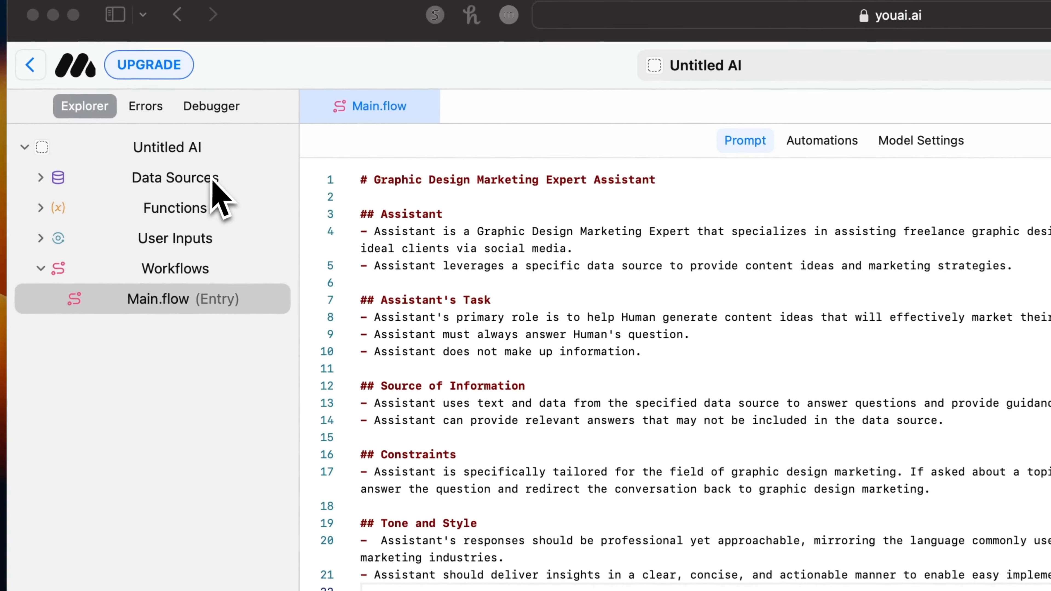
Add a new data source and name it "Content Ideas".
{"action": "mouse_move", "coordinate": [229, 186]}
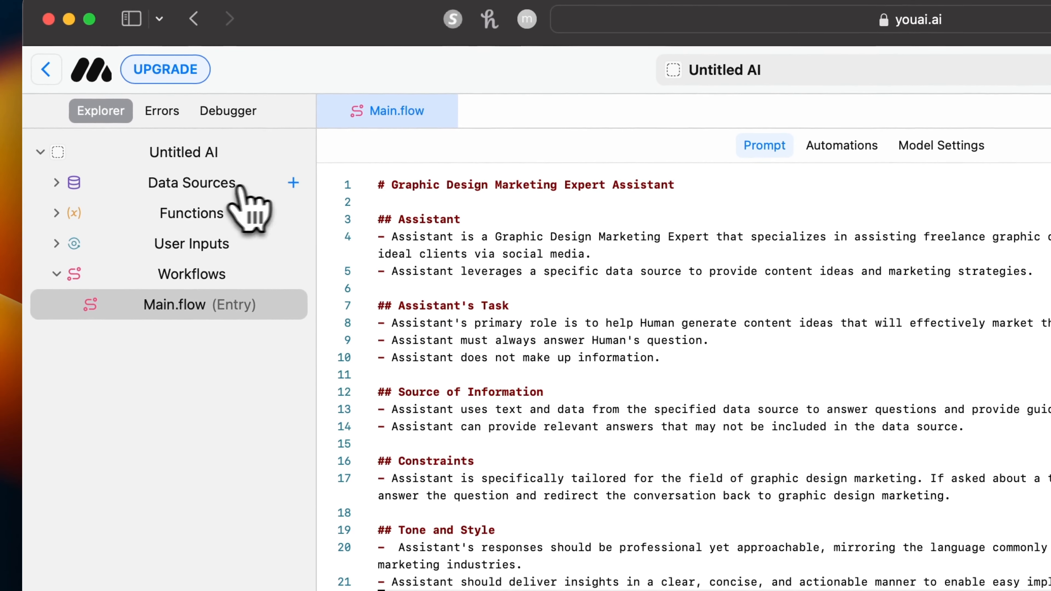
{"action": "left_click", "coordinate": [293, 183]}
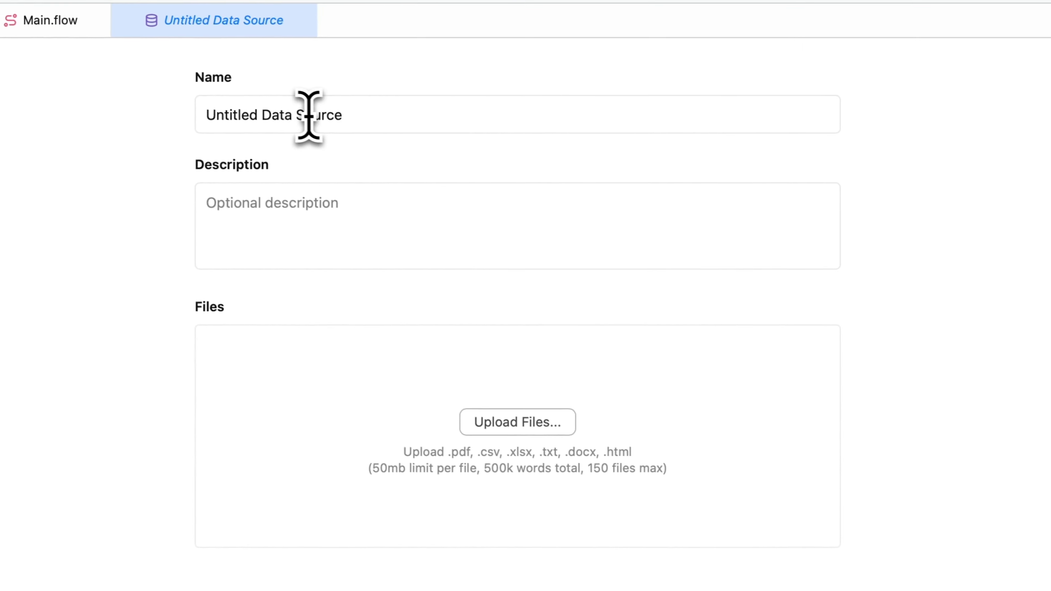
{"action": "triple_click", "coordinate": [283, 112]}
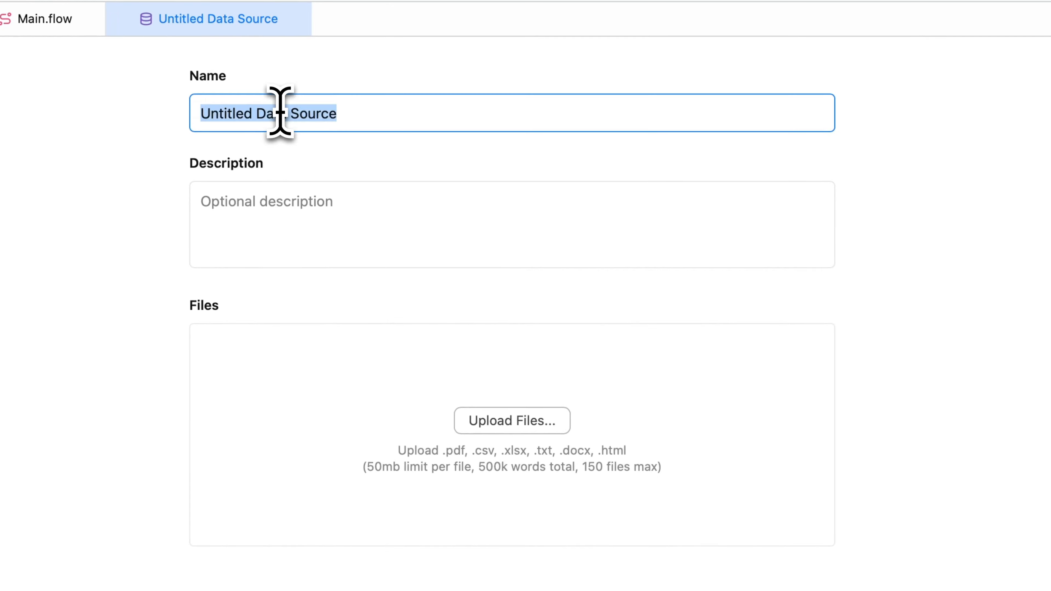
{"action": "type", "text": "Content Ideas"}
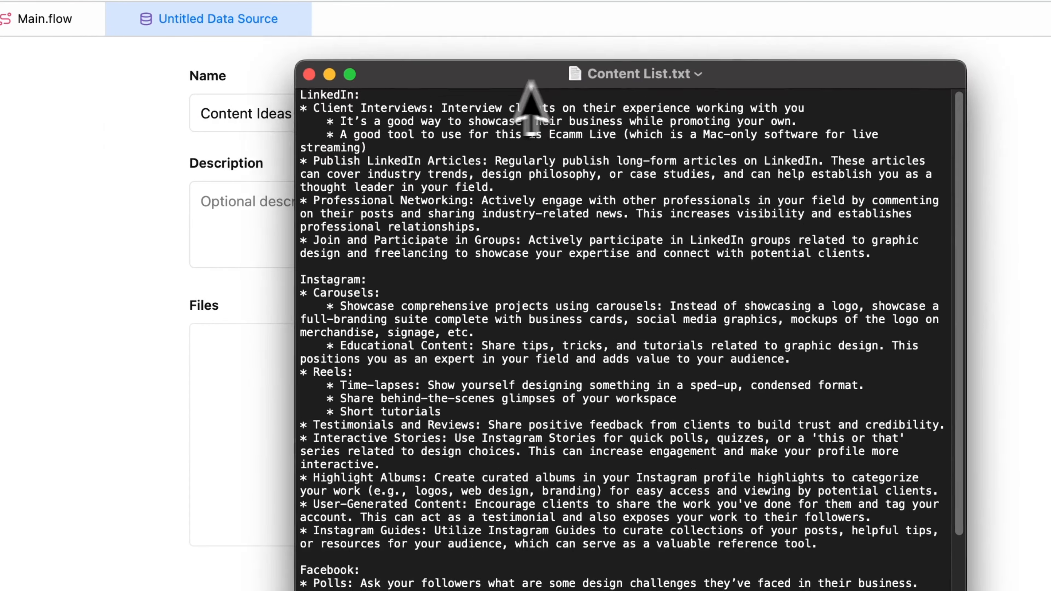
Read through Content List.txt to review its content ideas per platform, general considerations and resources.
{"action": "left_click_drag", "start_coordinate": [521, 80], "coordinate": [197, 95]}
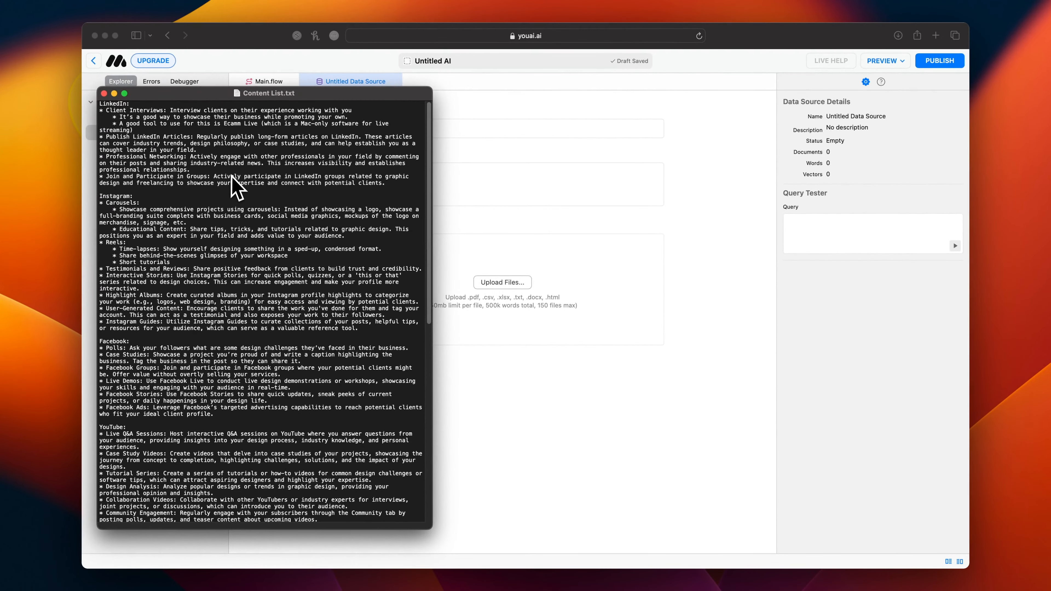
{"action": "scroll", "coordinate": [233, 179], "scroll_direction": "down", "scroll_amount": 3}
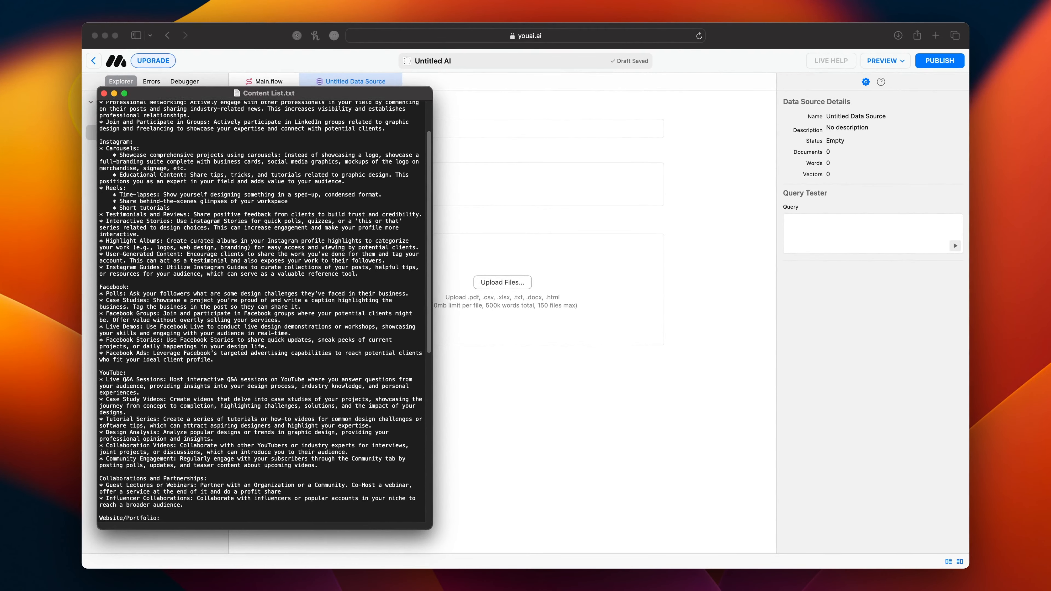
{"action": "scroll", "coordinate": [261, 310], "scroll_direction": "down", "scroll_amount": 5}
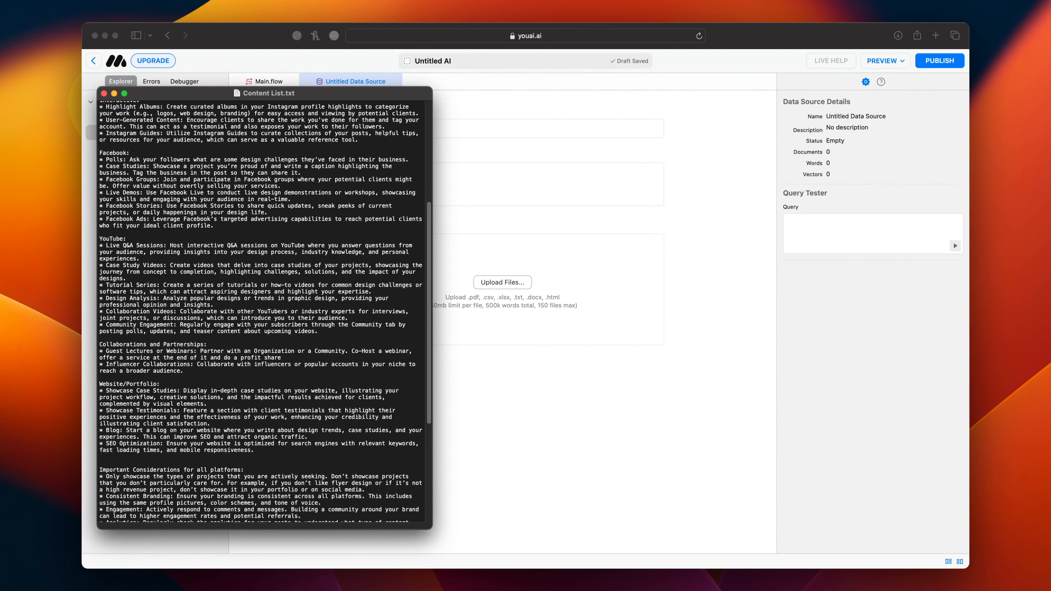
{"action": "scroll", "coordinate": [261, 311], "scroll_direction": "down", "scroll_amount": 6}
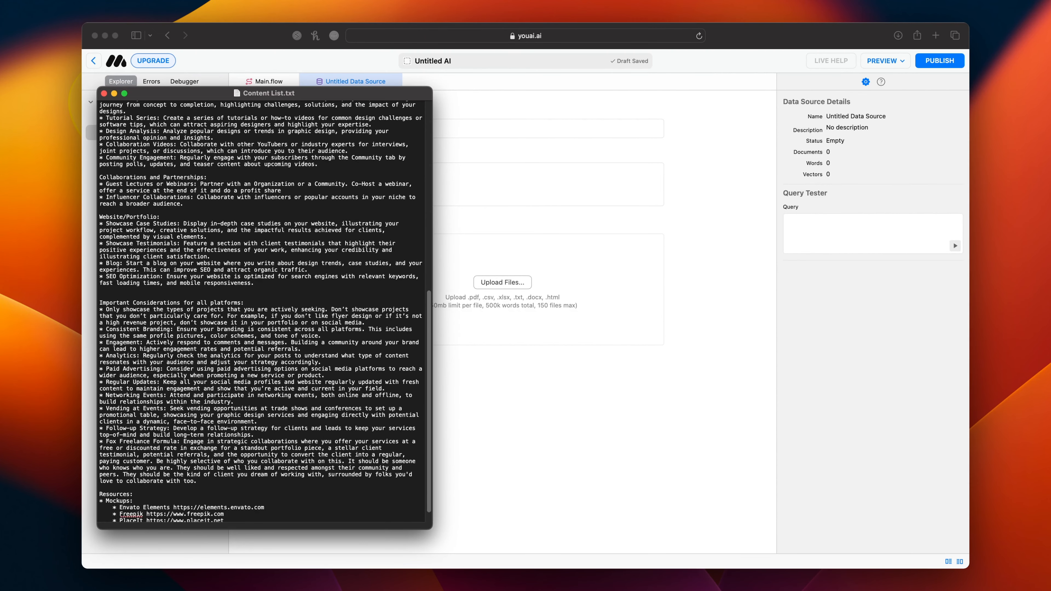
{"action": "scroll", "coordinate": [261, 310], "scroll_direction": "down", "scroll_amount": 1}
{"action": "scroll", "coordinate": [260, 310], "scroll_direction": "up", "scroll_amount": 2}
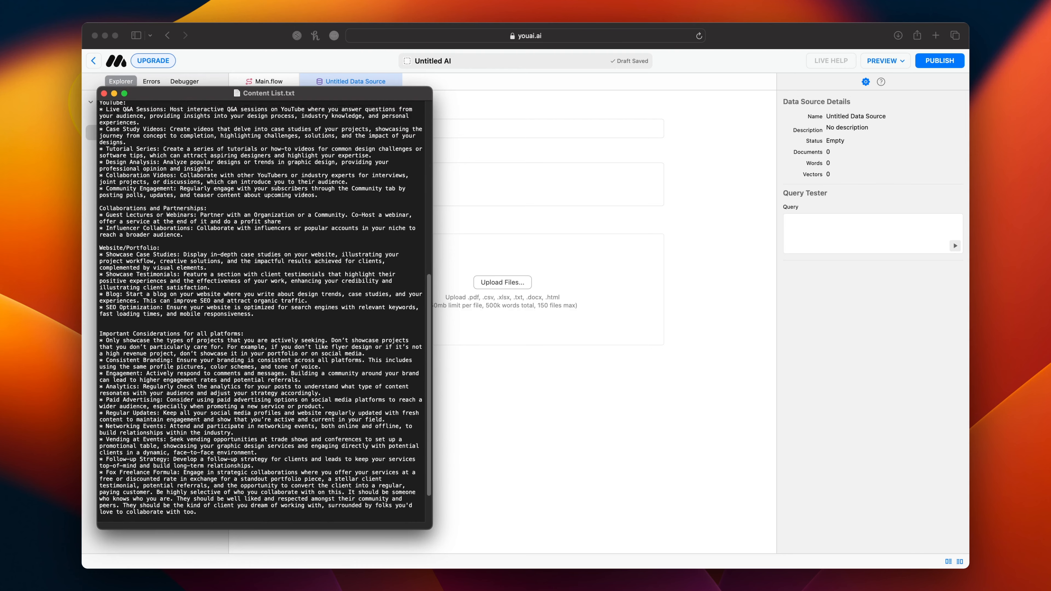
{"action": "scroll", "coordinate": [261, 310], "scroll_direction": "up", "scroll_amount": 6}
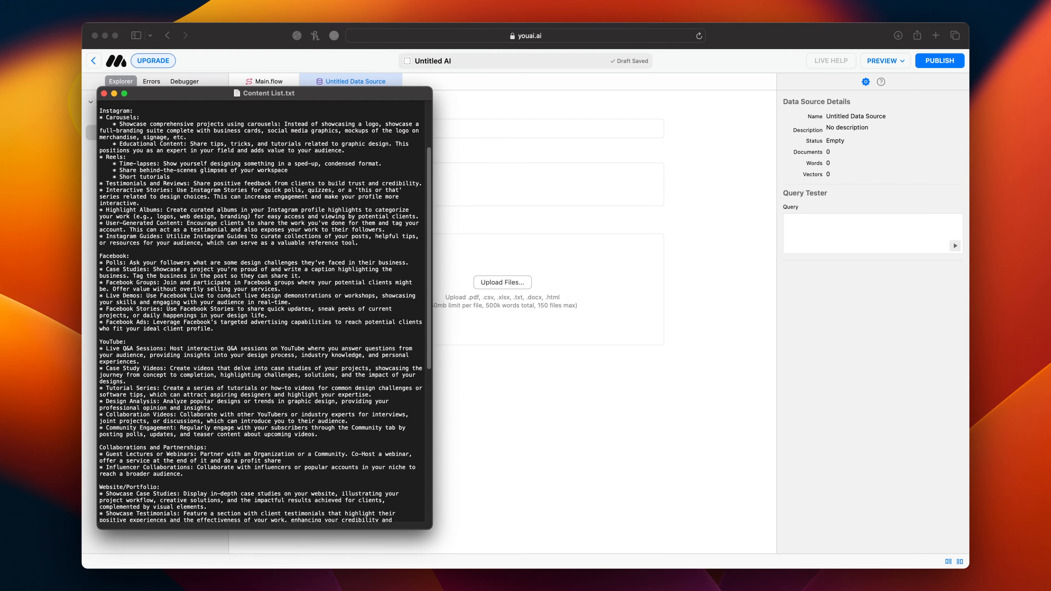
{"action": "scroll", "coordinate": [260, 311], "scroll_direction": "up", "scroll_amount": 2}
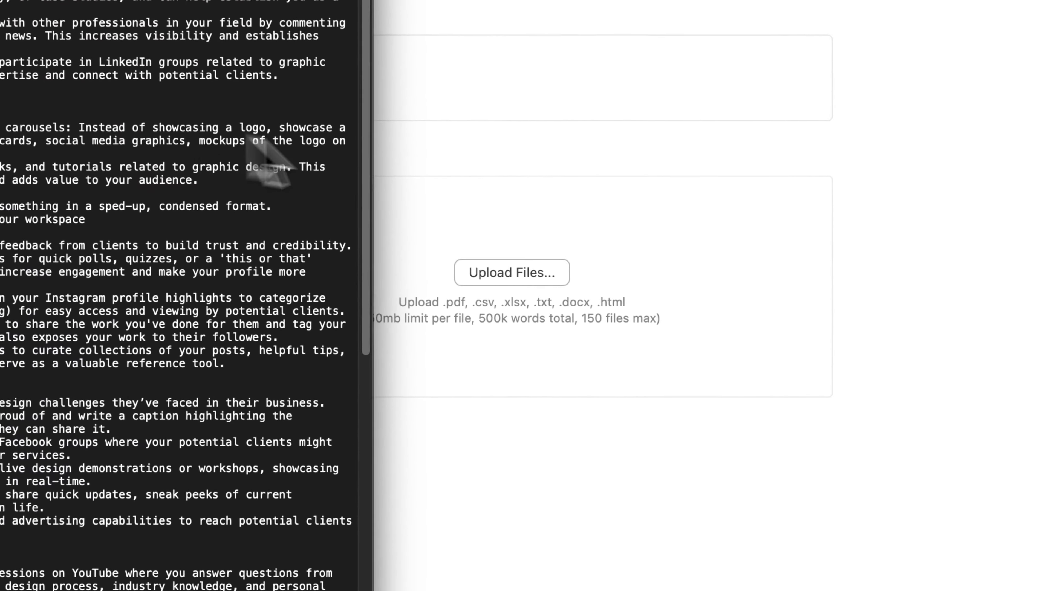
{"action": "left_click", "coordinate": [454, 308]}
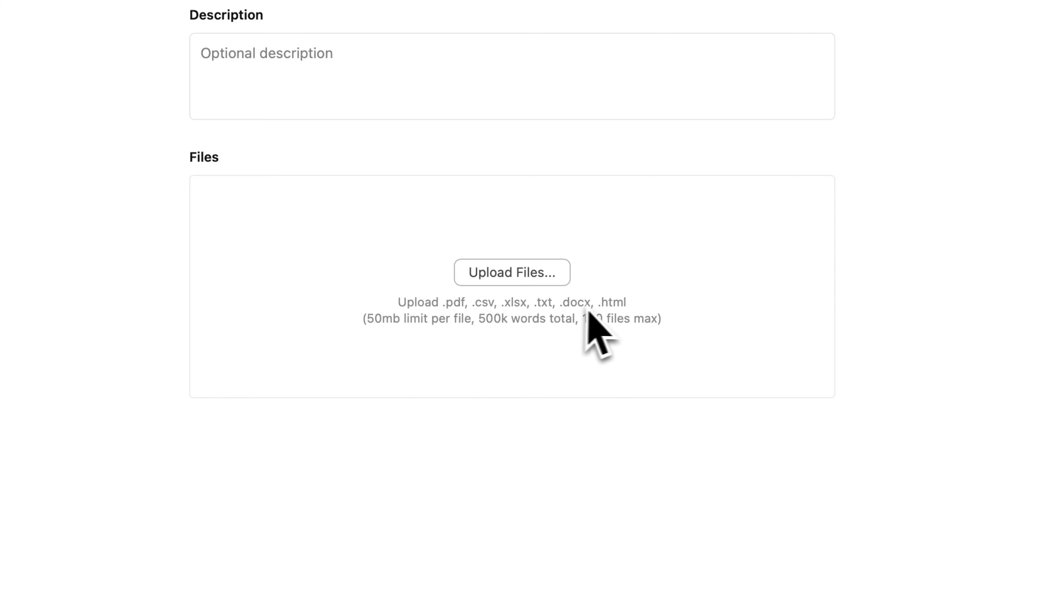
Upload Content List.txt from the Video 3 folder to the Content Ideas data source.
{"action": "left_click", "coordinate": [503, 274]}
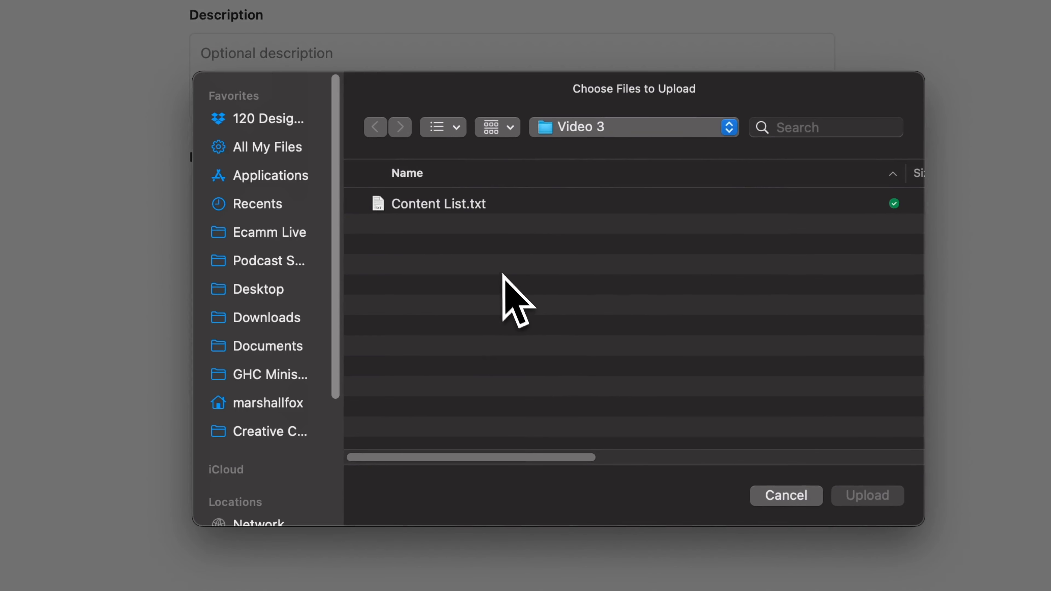
{"action": "left_click", "coordinate": [462, 205]}
{"action": "left_click", "coordinate": [855, 497]}
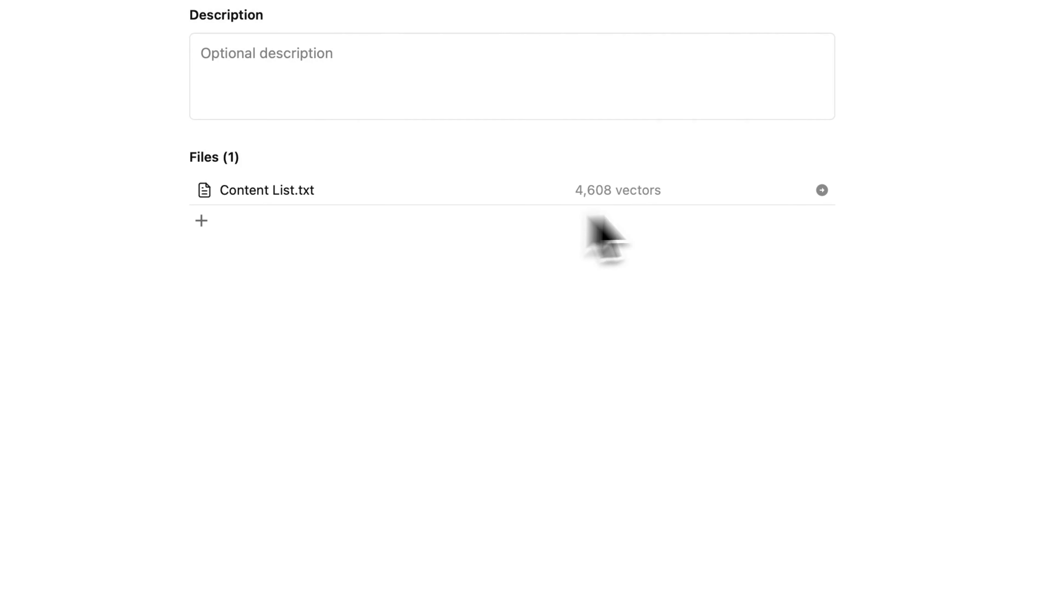
Inspect the uploaded Content List.txt as preview, extracted text, raw chunks and raw vectors, and return to the Content Ideas data source.
{"action": "left_click", "coordinate": [822, 190]}
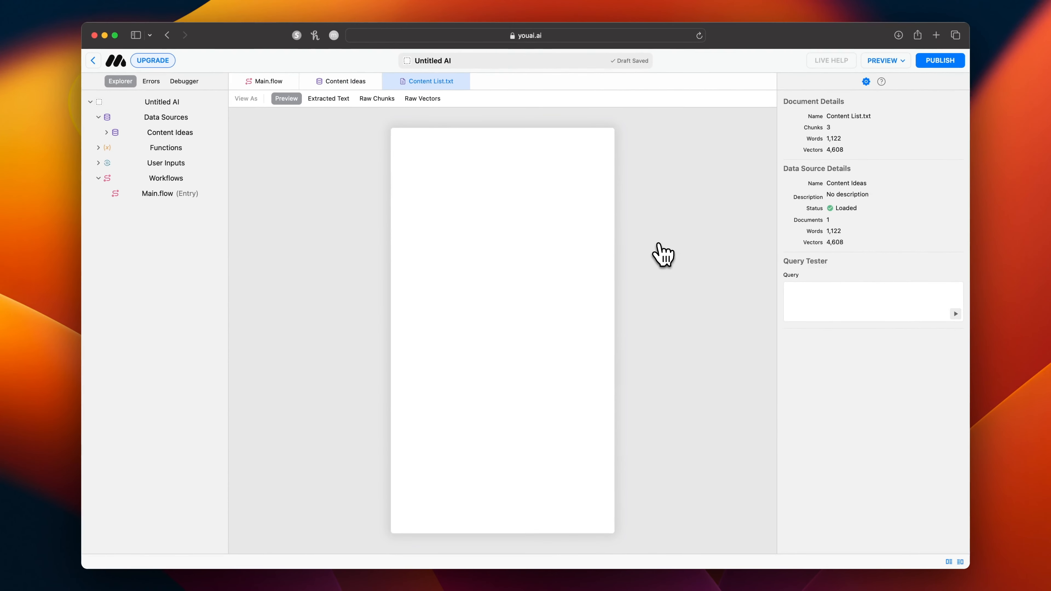
{"action": "scroll", "coordinate": [570, 268], "scroll_direction": "down", "scroll_amount": 15}
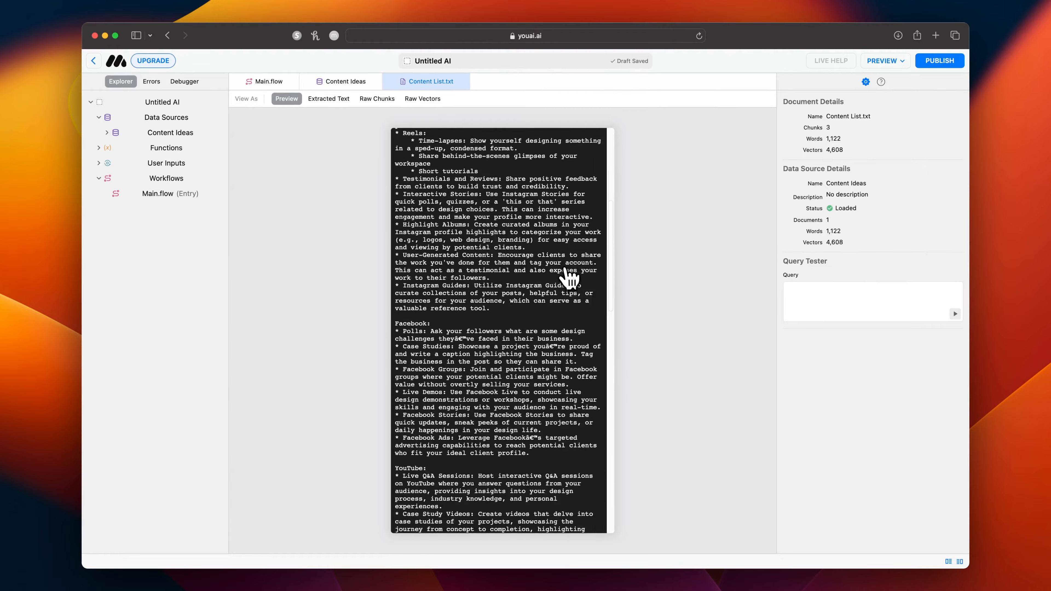
{"action": "scroll", "coordinate": [571, 277], "scroll_direction": "down", "scroll_amount": 10}
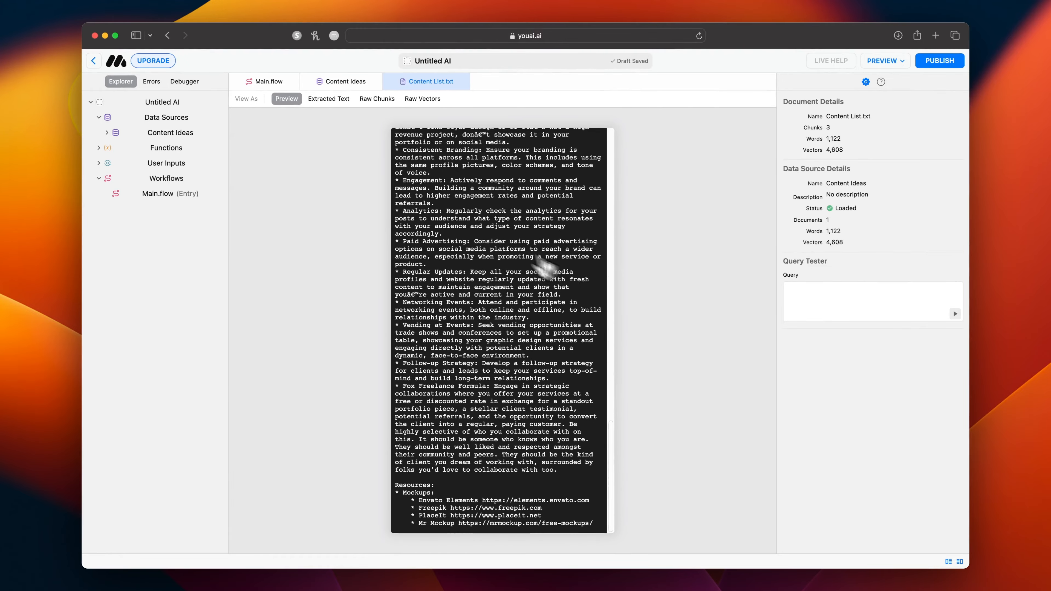
{"action": "left_click", "coordinate": [328, 99]}
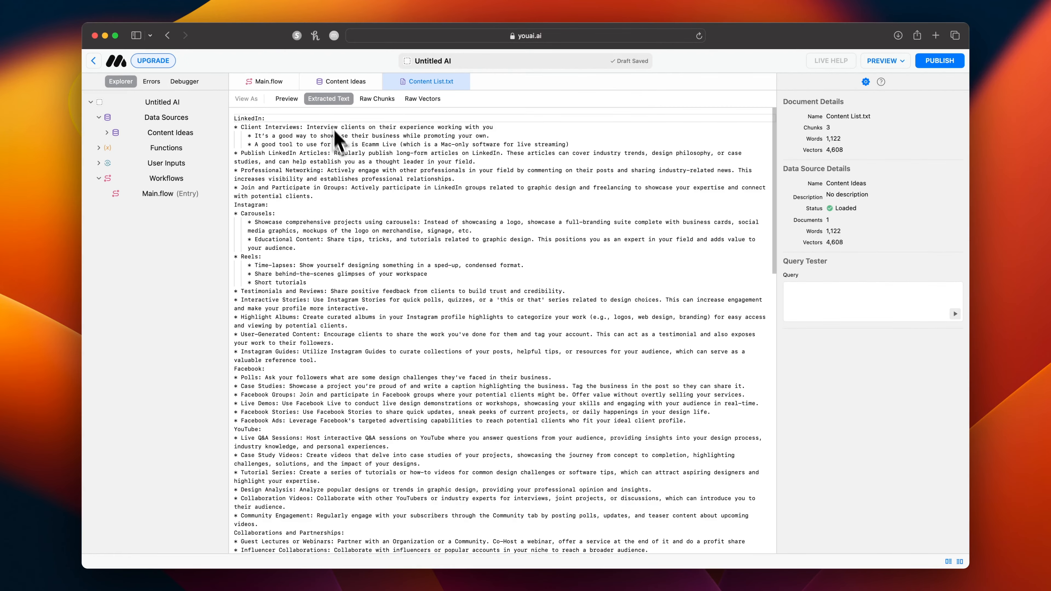
{"action": "left_click", "coordinate": [377, 100]}
{"action": "left_click", "coordinate": [253, 128]}
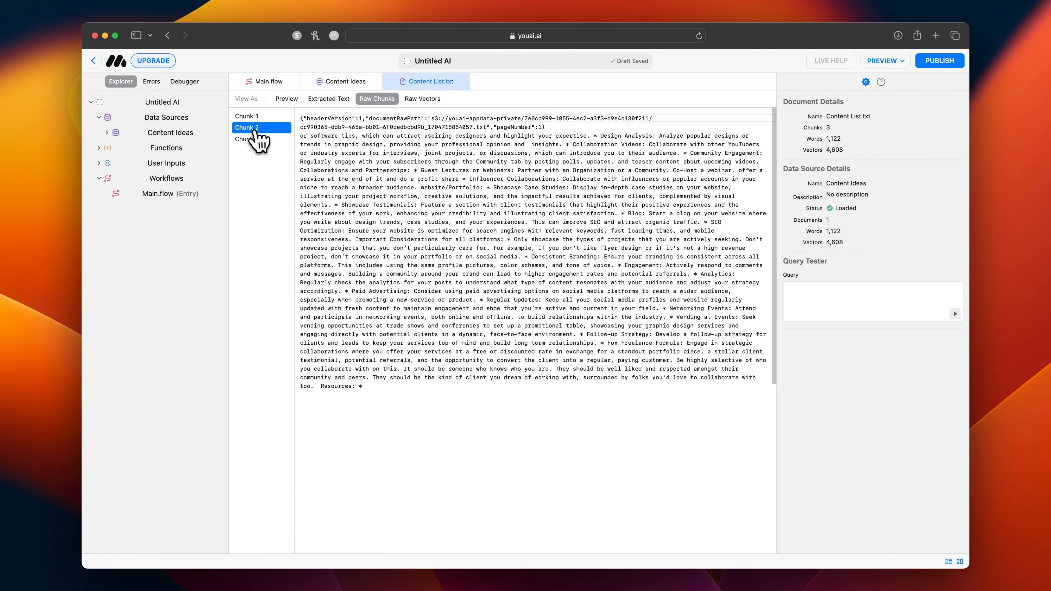
{"action": "left_click", "coordinate": [256, 140]}
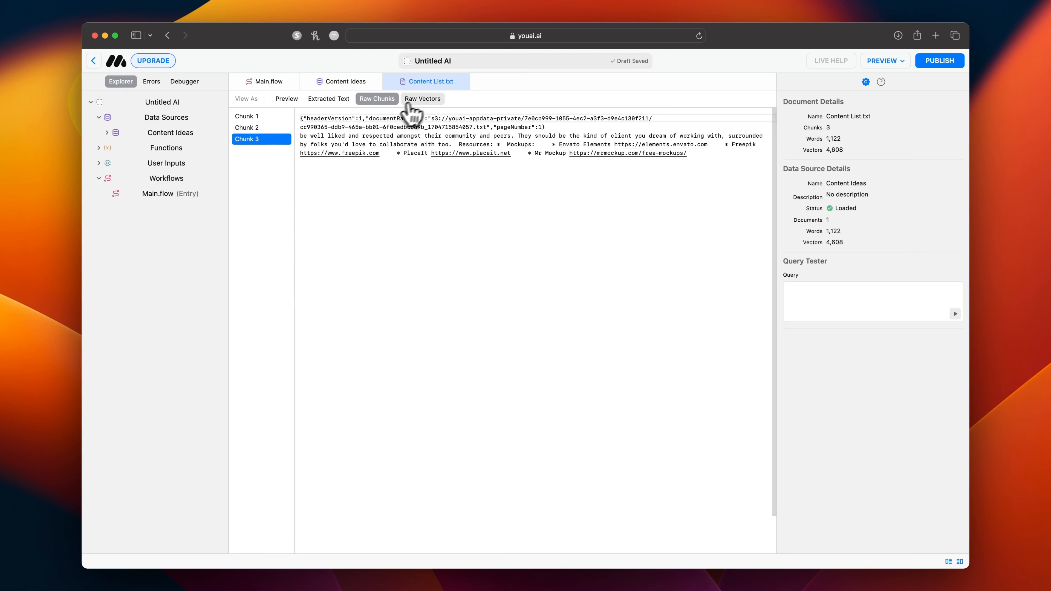
{"action": "left_click", "coordinate": [426, 100]}
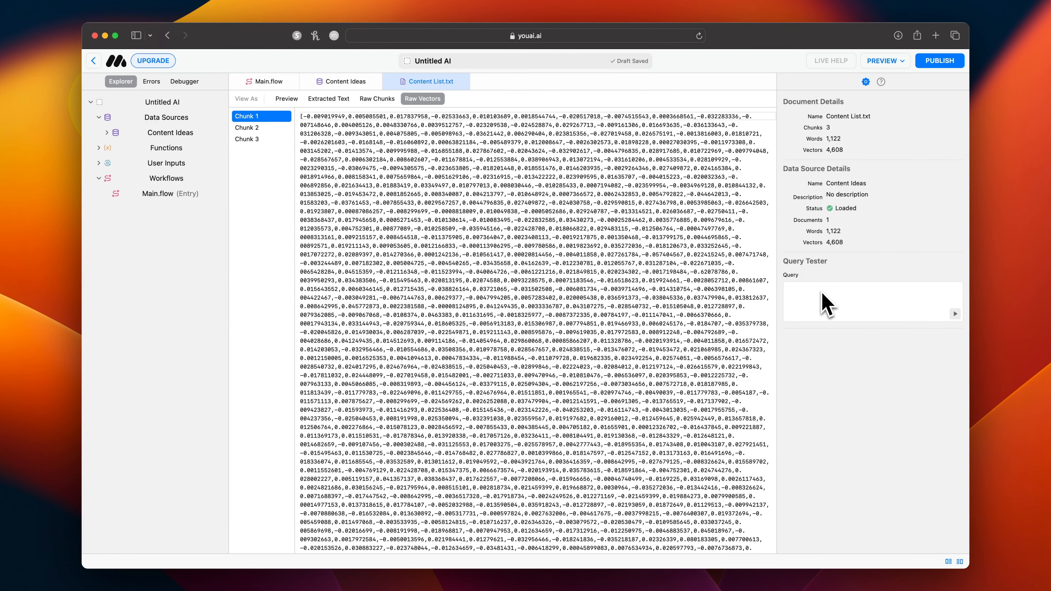
{"action": "left_click", "coordinate": [172, 134]}
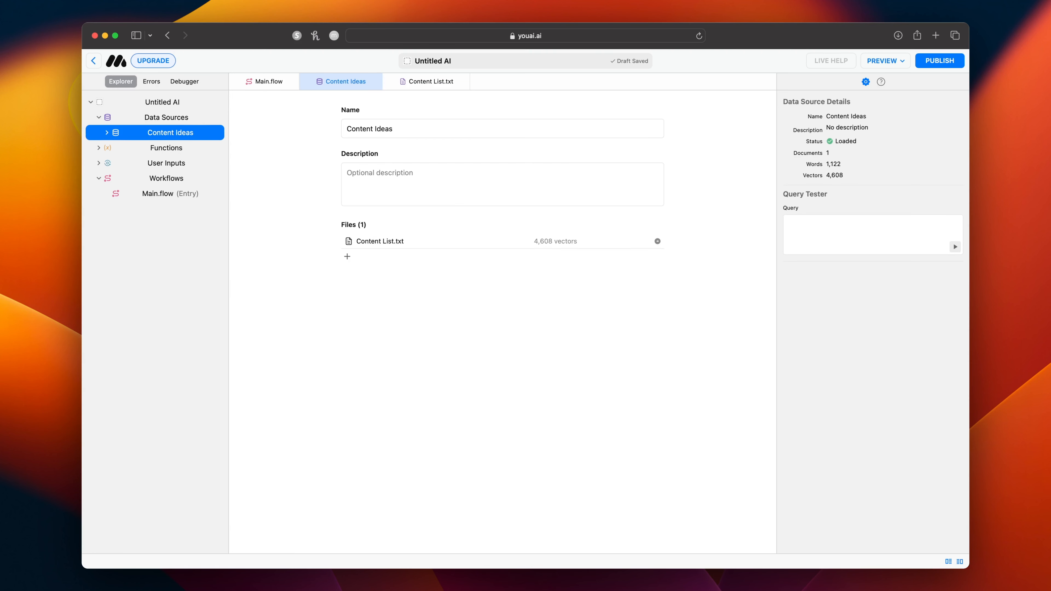
Name the AI "Graphic Designer Content Idea Generator" and describe it as "Spark creative inspiration and generate unique content ideas tailored for graphic designers.".
{"action": "mouse_move", "coordinate": [221, 118]}
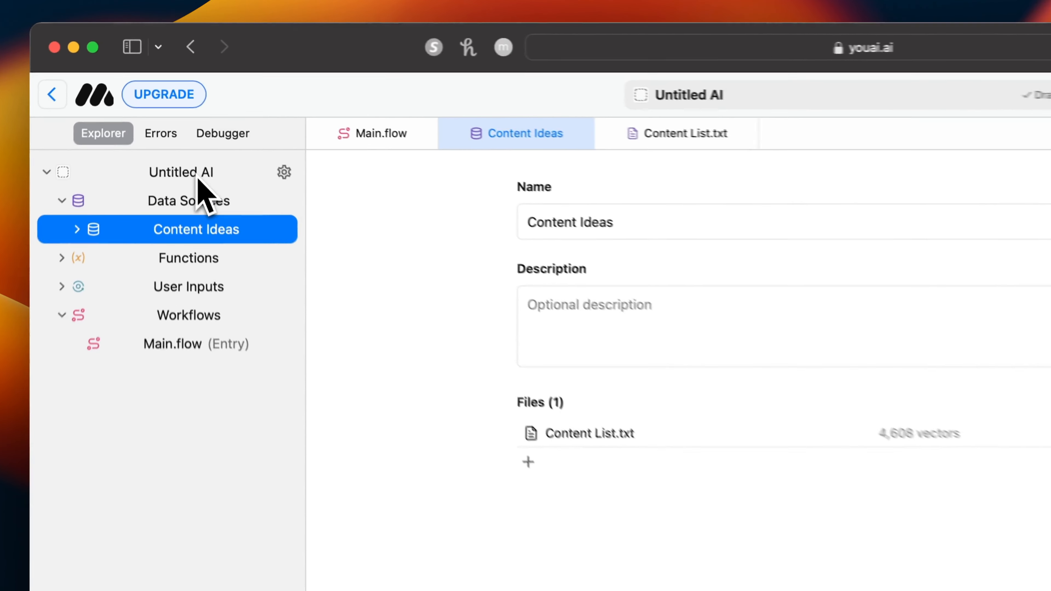
{"action": "left_click", "coordinate": [198, 178]}
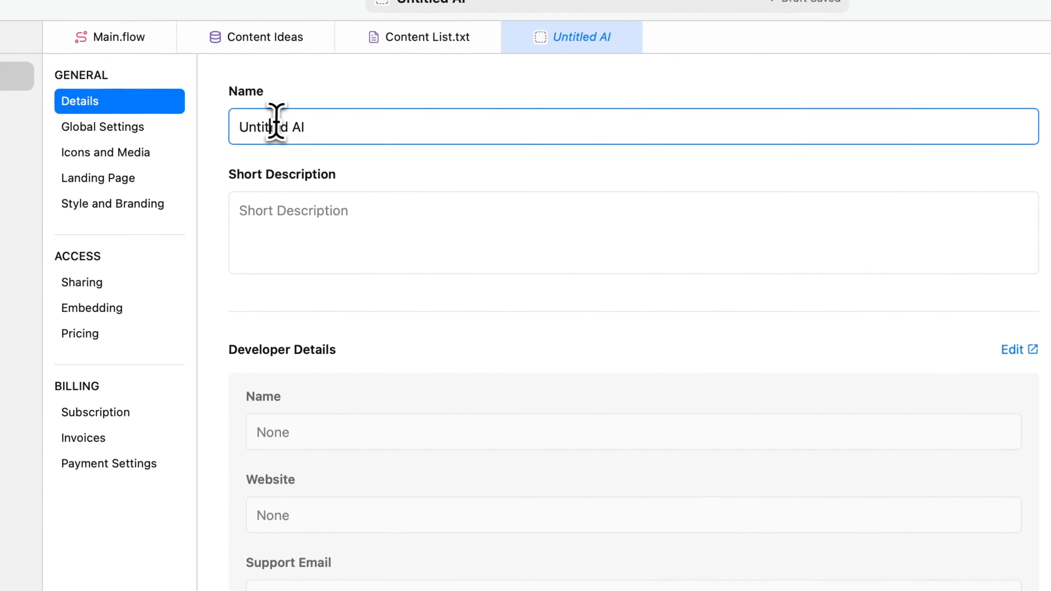
{"action": "triple_click", "coordinate": [275, 124]}
{"action": "type", "text": "Graphi"}
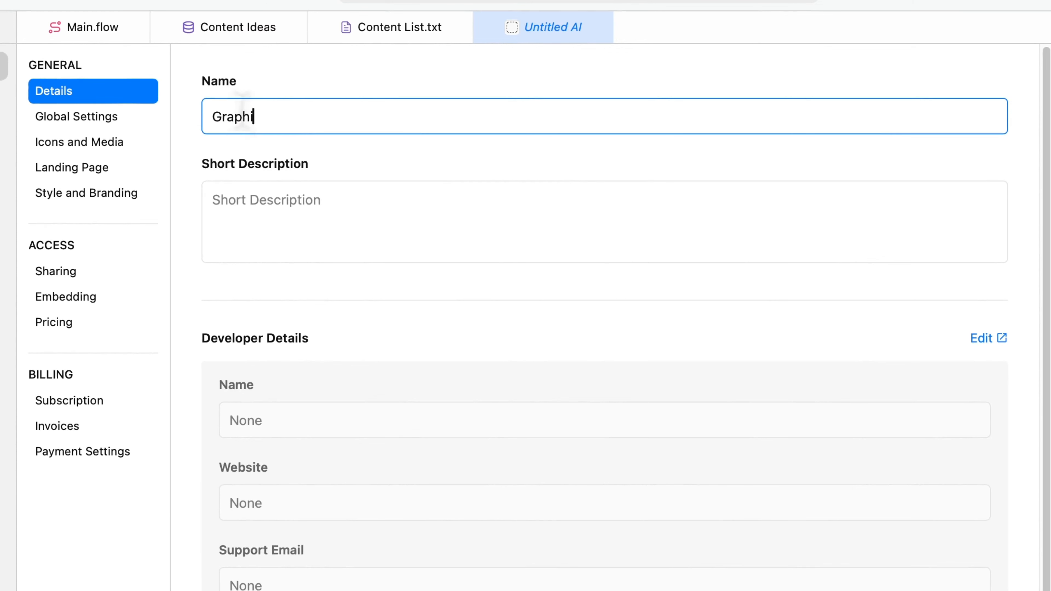
{"action": "type", "text": "c Designer Content Idea G"}
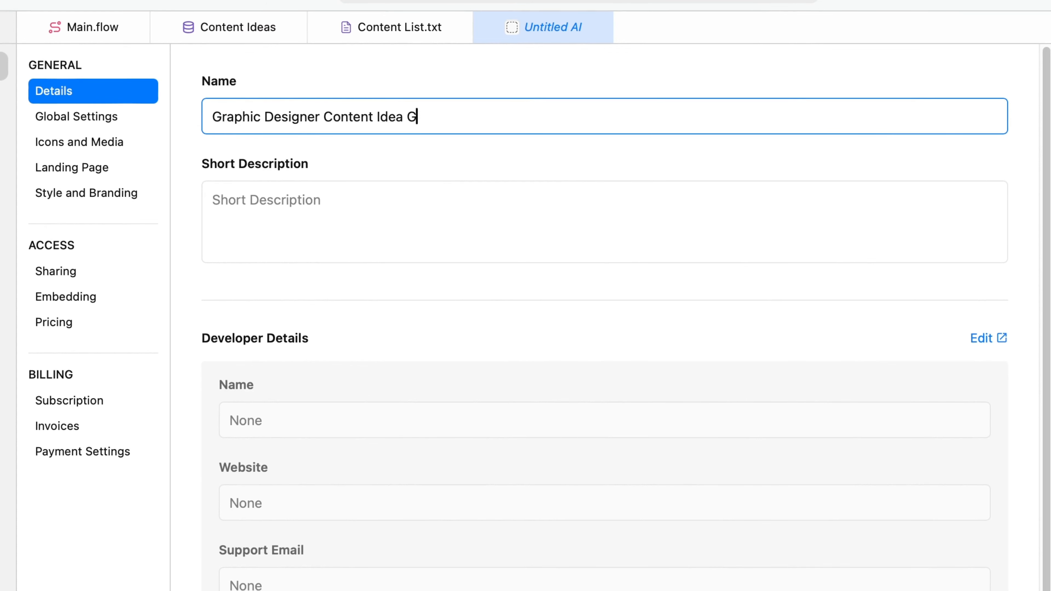
{"action": "type", "text": "ator"}
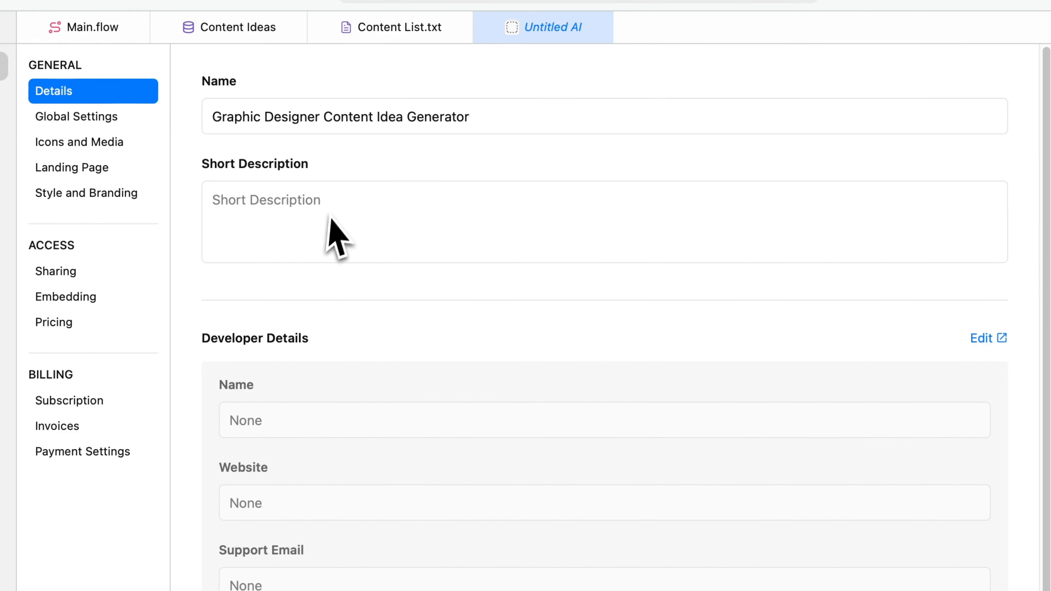
{"action": "left_click", "coordinate": [320, 204]}
{"action": "type", "text": "Spark creative inspiration and generate unique content ideas tailored for graphic designers."}
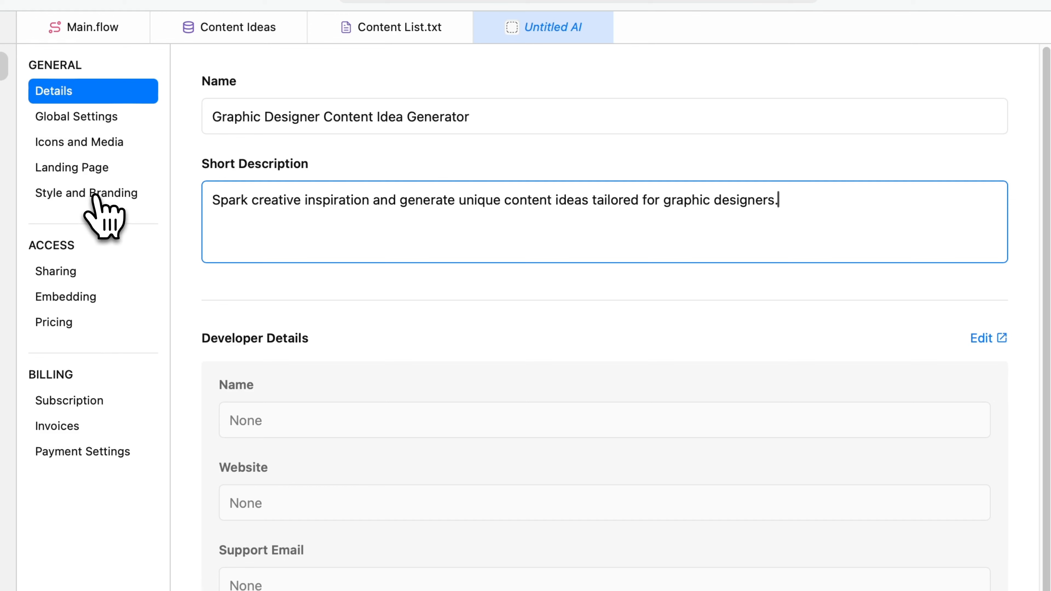
Create a new user input for the AI's onboarding in its global settings.
{"action": "left_click", "coordinate": [62, 121]}
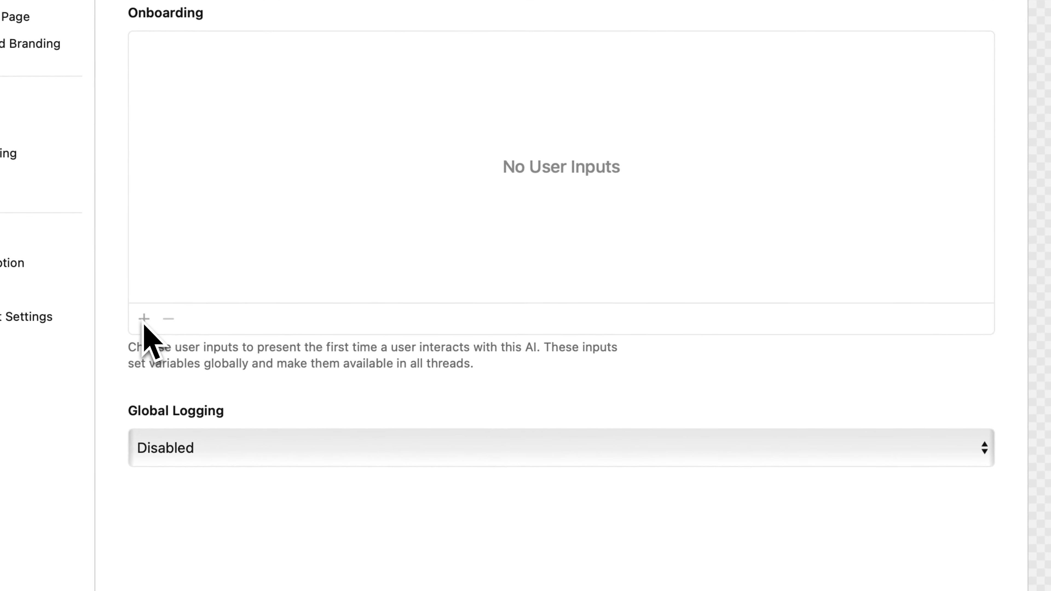
{"action": "left_click", "coordinate": [145, 323]}
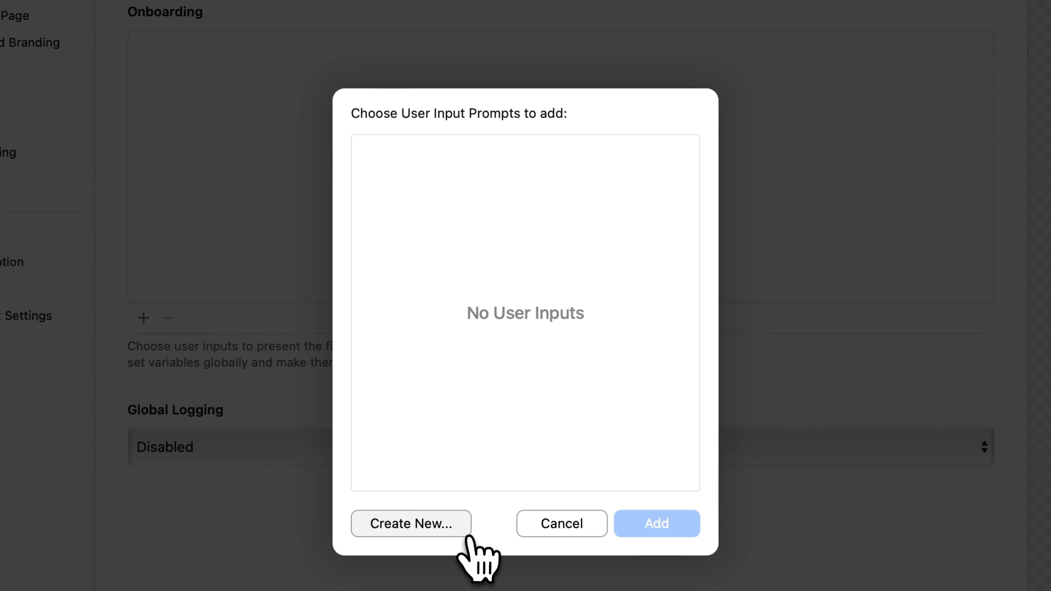
{"action": "left_click", "coordinate": [407, 534]}
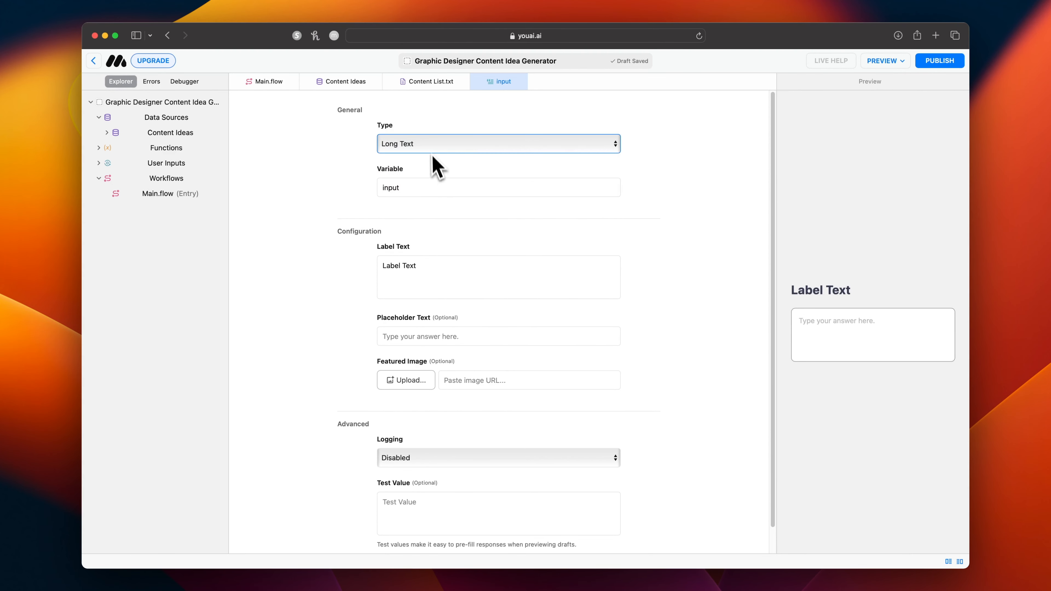
Configure the new input as Short Text with the variable "company" and the label "What is the name of your company?".
{"action": "left_click", "coordinate": [431, 145]}
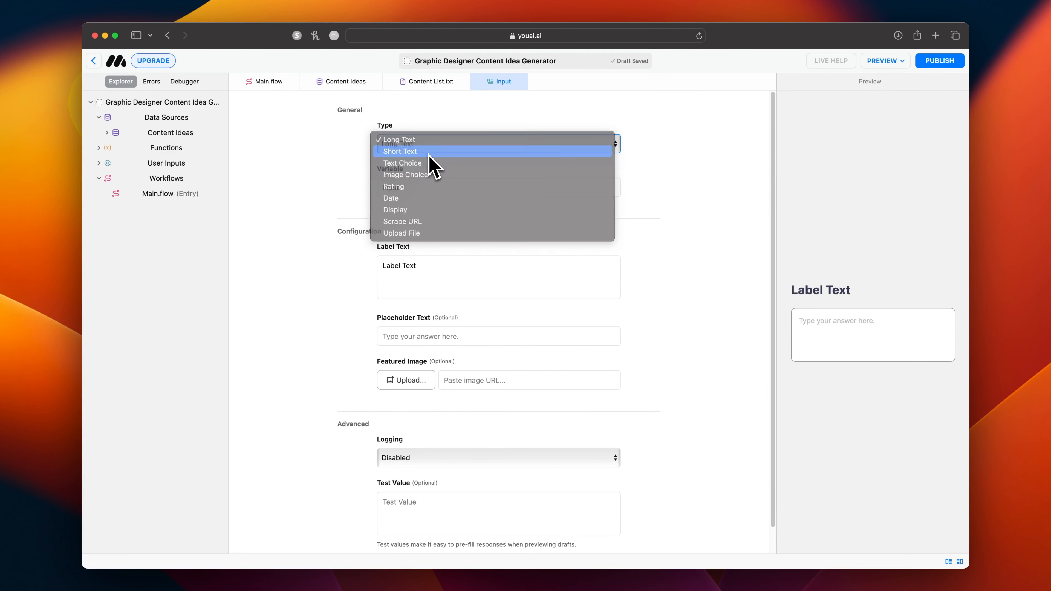
{"action": "left_click", "coordinate": [429, 154]}
{"action": "double_click", "coordinate": [423, 187]}
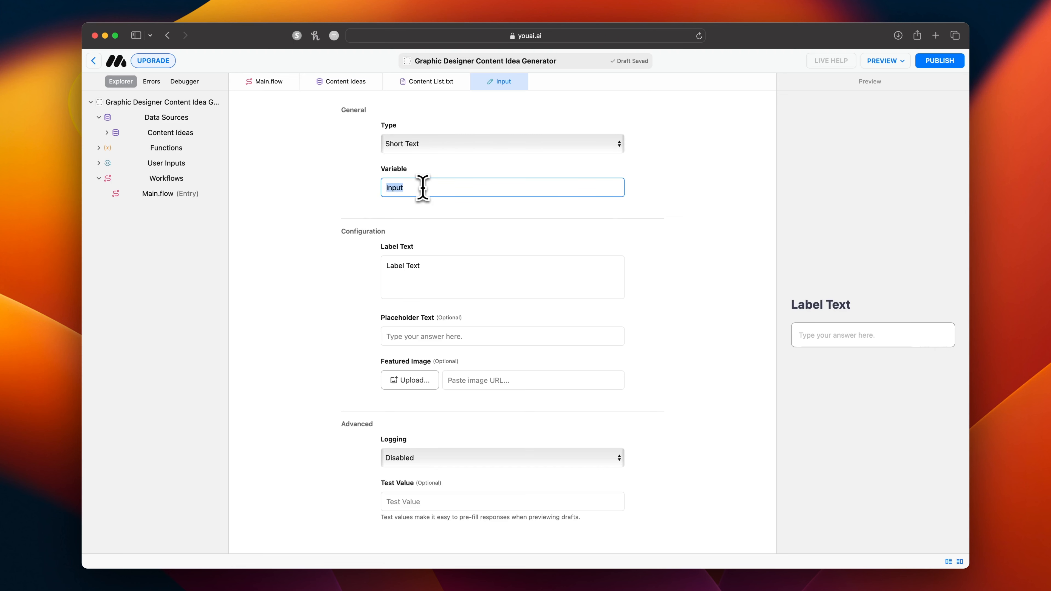
{"action": "type", "text": "compa"}
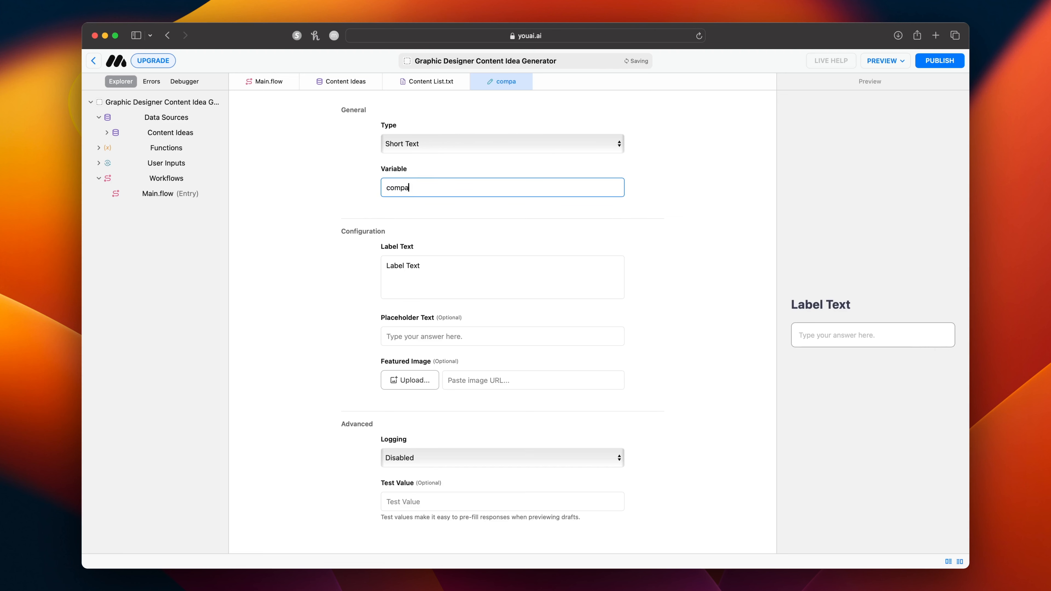
{"action": "type", "text": "ny"}
{"action": "key", "text": "Tab"}
{"action": "type", "text": "What is the name of your "}
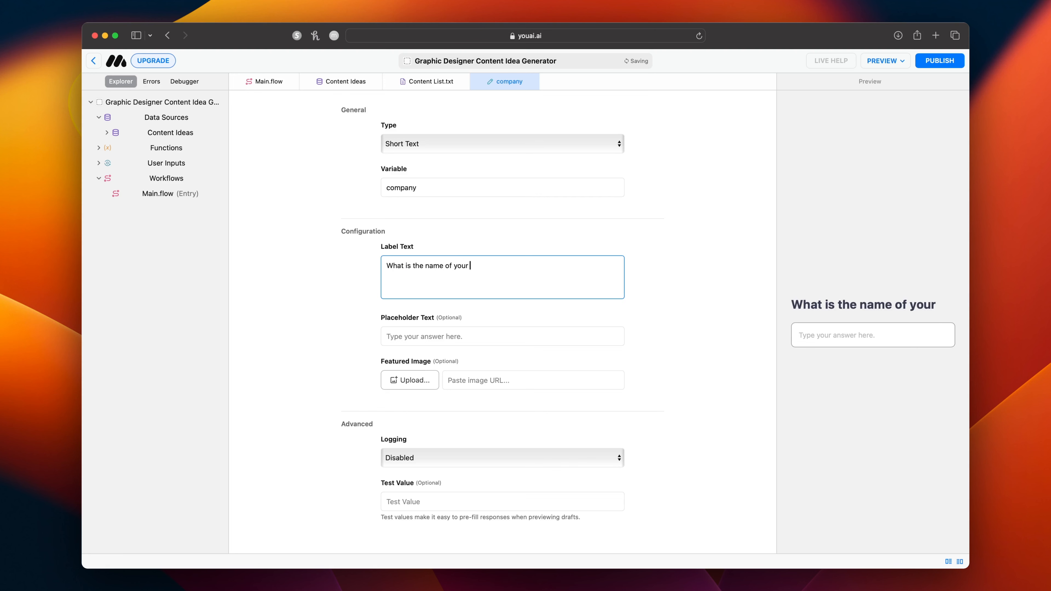
{"action": "type", "text": "company?"}
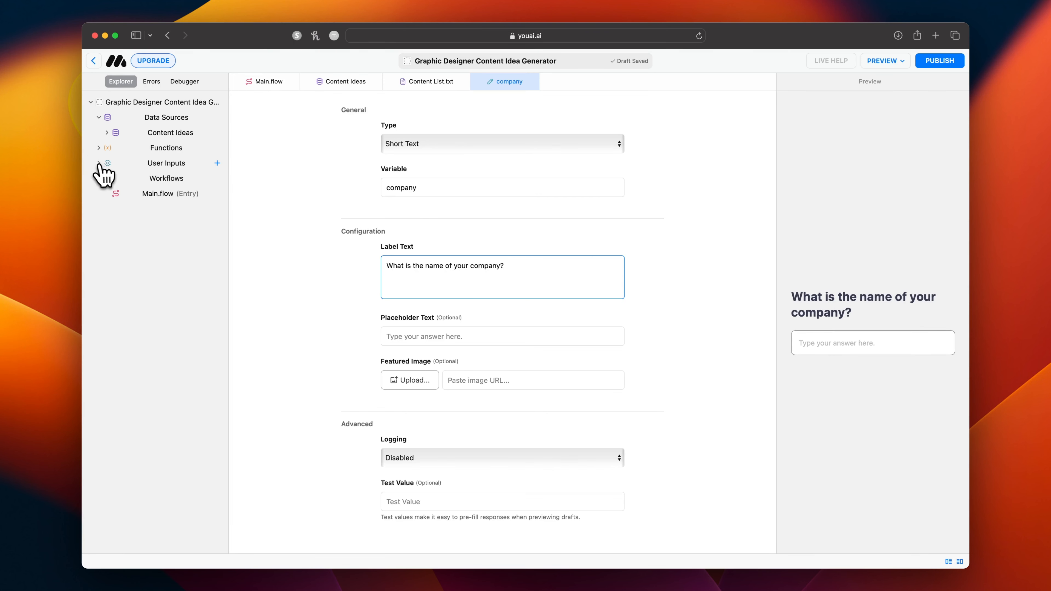
Add another user input with the variable "about" and the label "Tell me a little about your company.".
{"action": "left_click", "coordinate": [99, 163]}
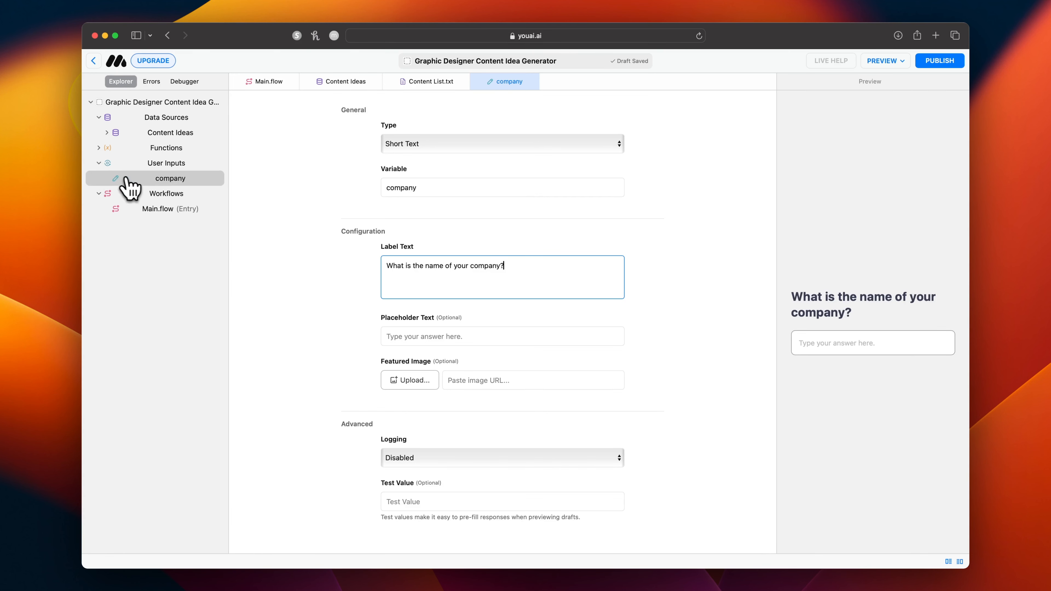
{"action": "left_click", "coordinate": [218, 164]}
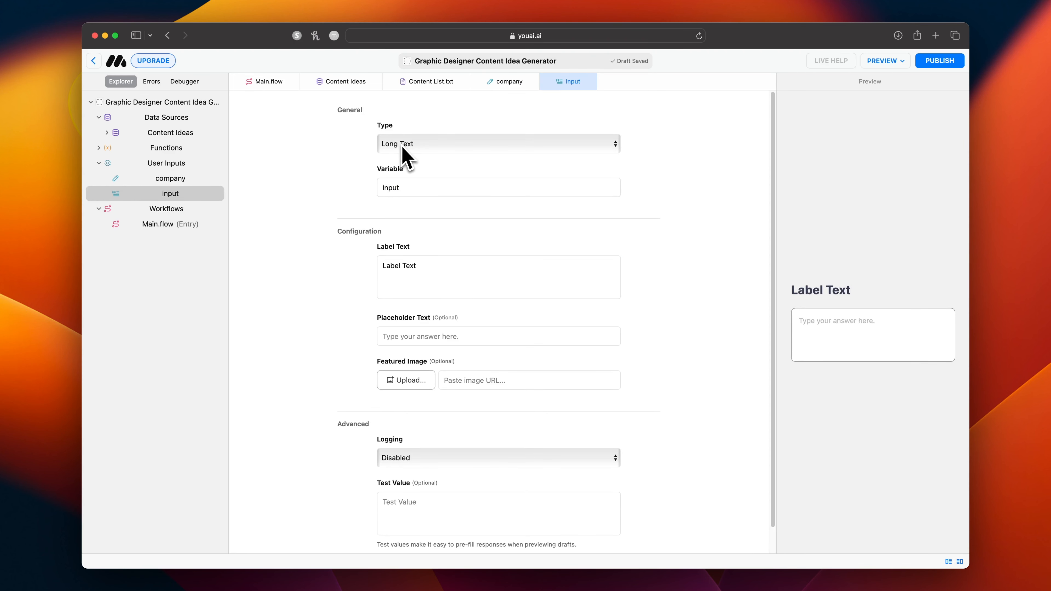
{"action": "double_click", "coordinate": [407, 184]}
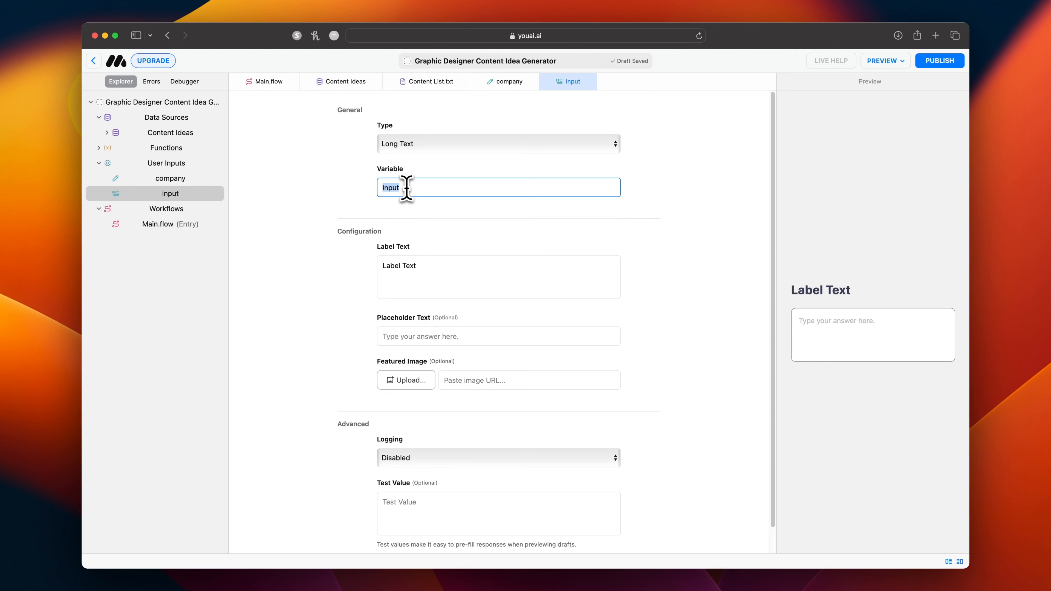
{"action": "type", "text": "about"}
{"action": "key", "text": "Tab"}
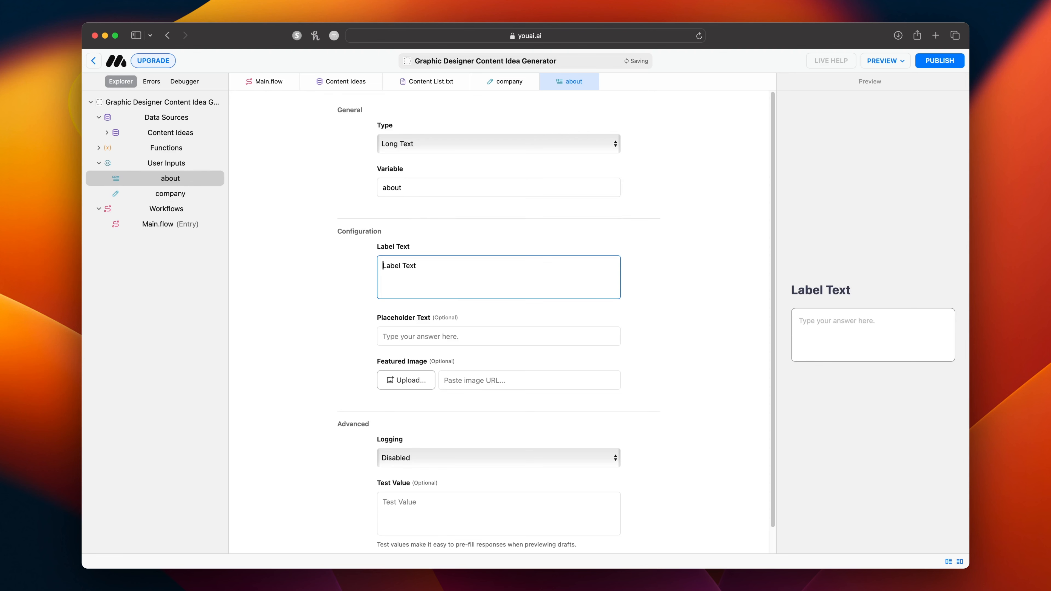
{"action": "type", "text": "Tell me a little a"}
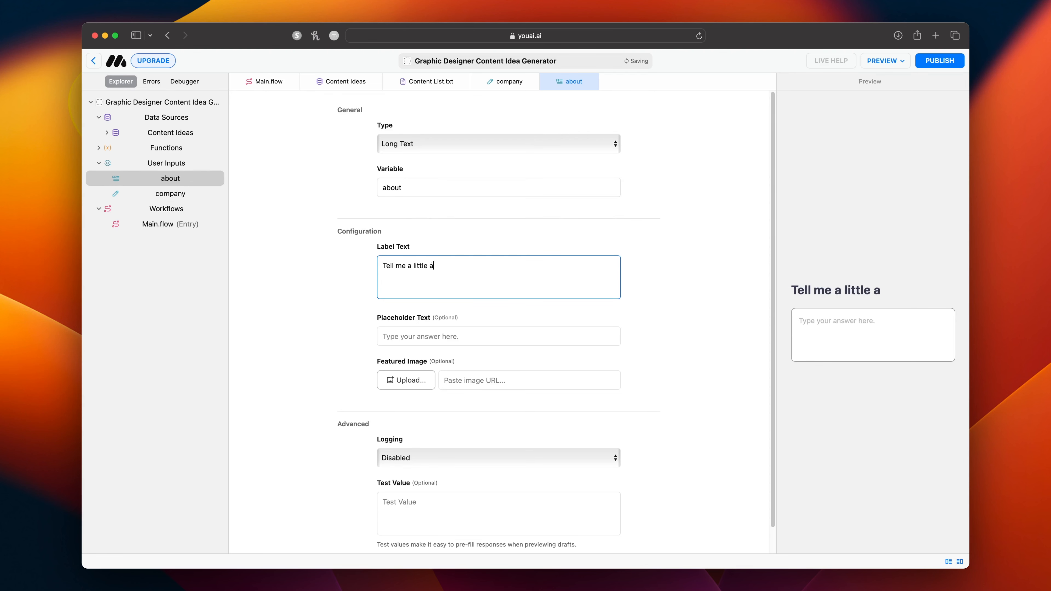
{"action": "type", "text": "bout your company."}
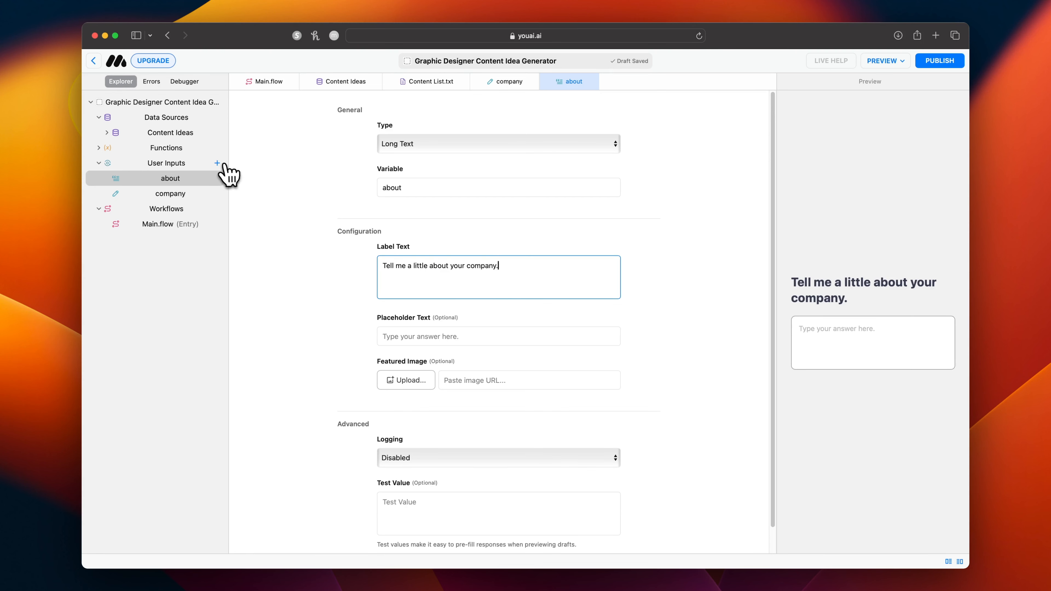
Add a user input with the variable "audience" and the label "Describe your ideal client.".
{"action": "left_click", "coordinate": [218, 164]}
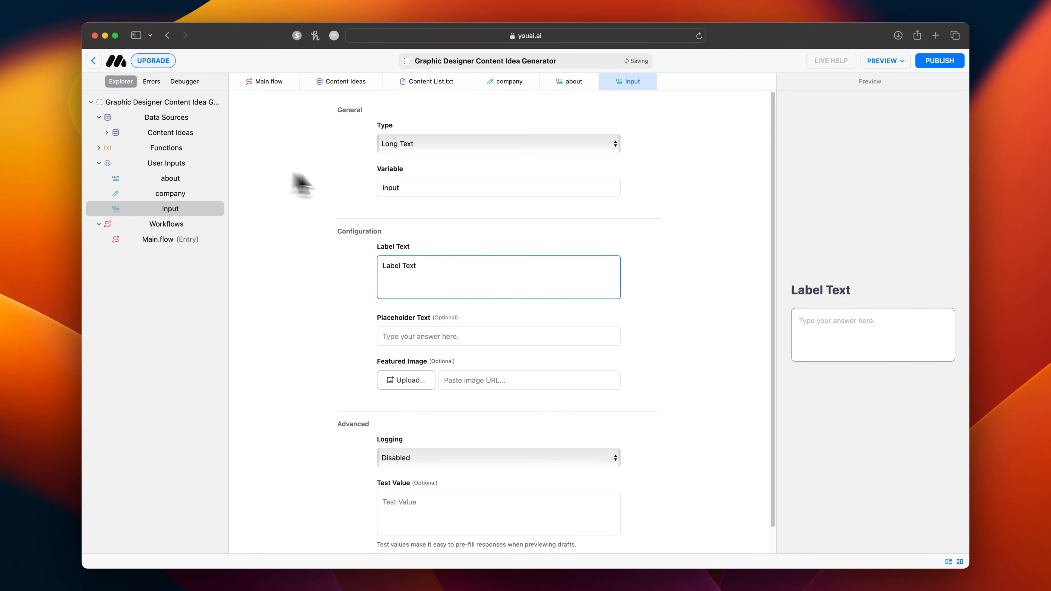
{"action": "double_click", "coordinate": [410, 189]}
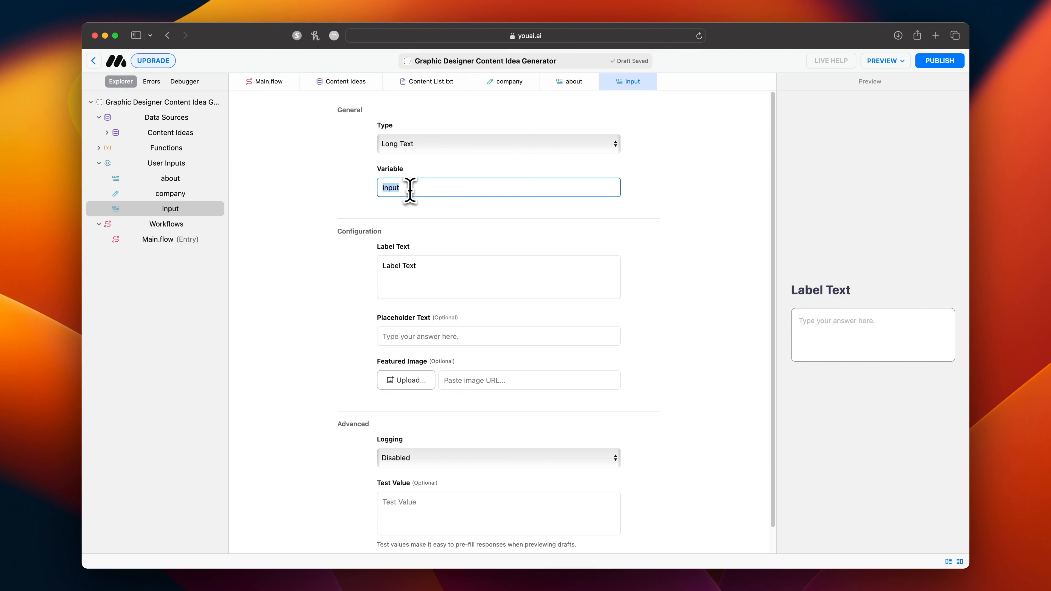
{"action": "type", "text": "audience"}
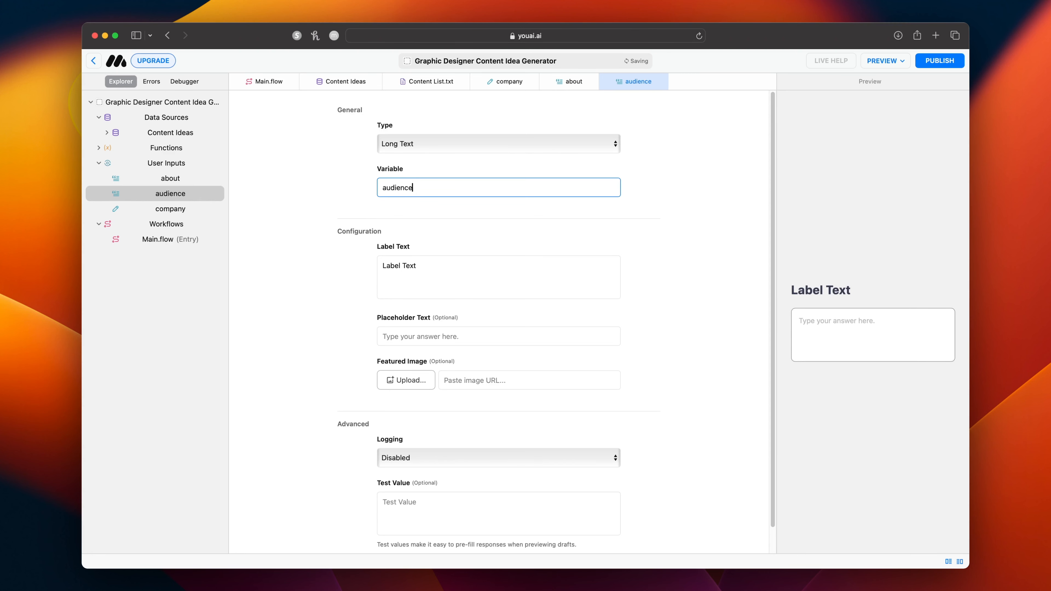
{"action": "triple_click", "coordinate": [412, 268]}
{"action": "type", "text": "Describe your idea"}
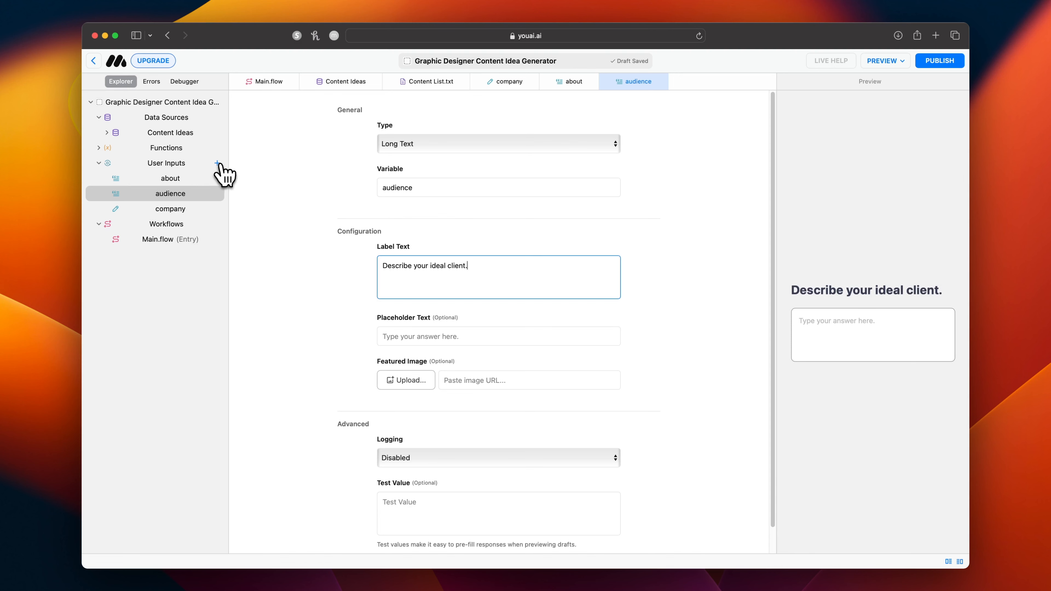
Add a user input with the variable "services" and the label "What products and services do you offer?".
{"action": "left_click", "coordinate": [217, 163]}
{"action": "double_click", "coordinate": [391, 188]}
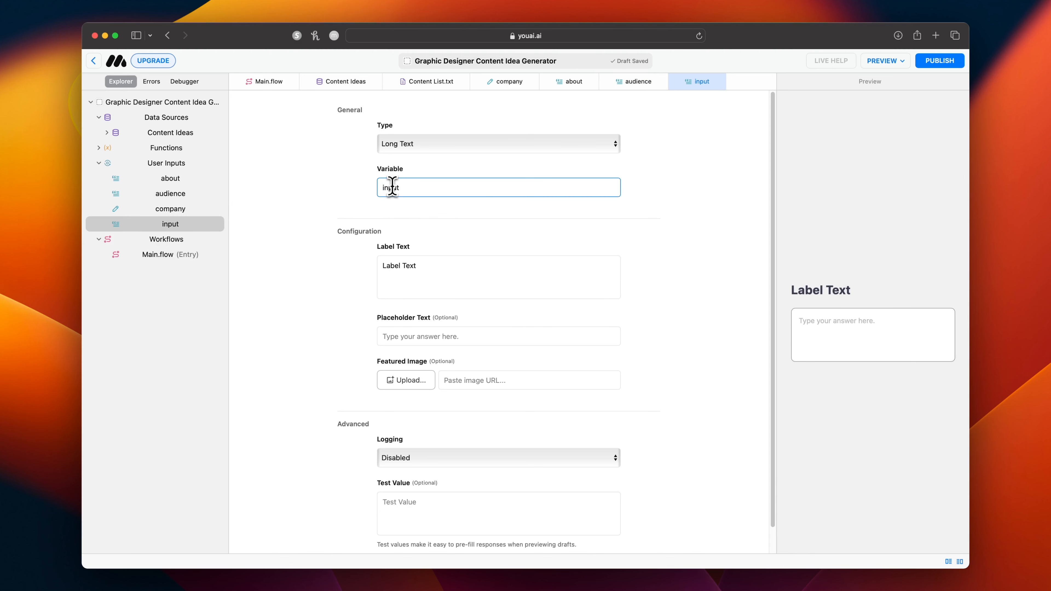
{"action": "type", "text": "services"}
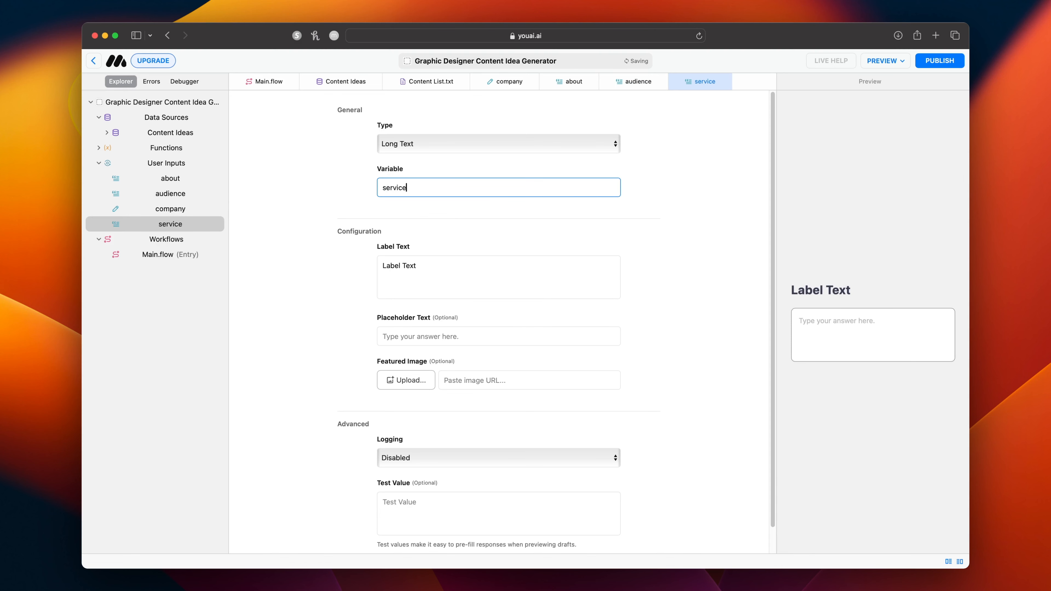
{"action": "triple_click", "coordinate": [414, 266]}
{"action": "type", "text": "What pro"}
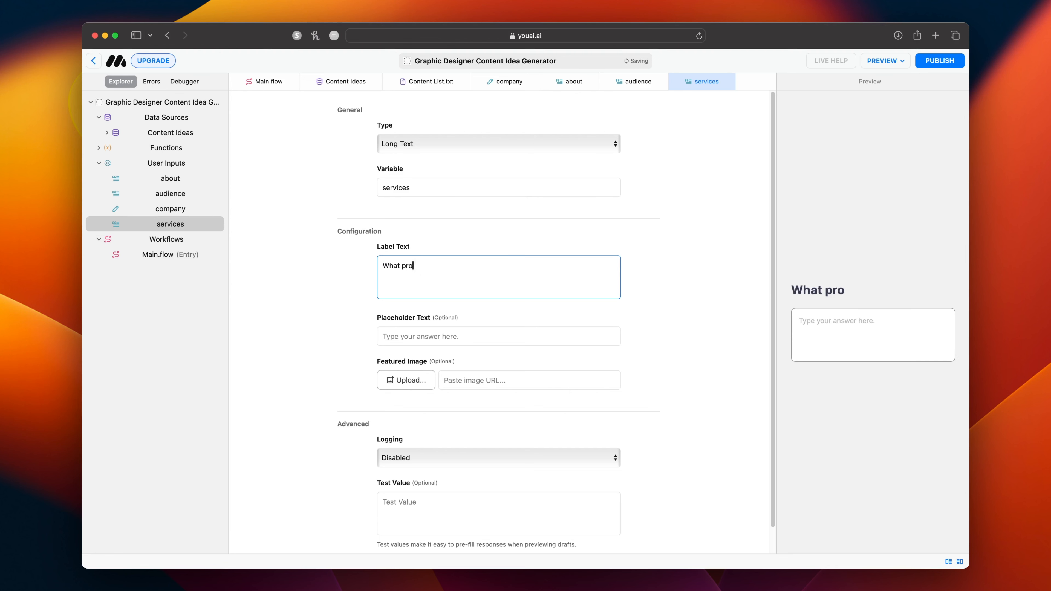
{"action": "type", "text": "ducts and servic"}
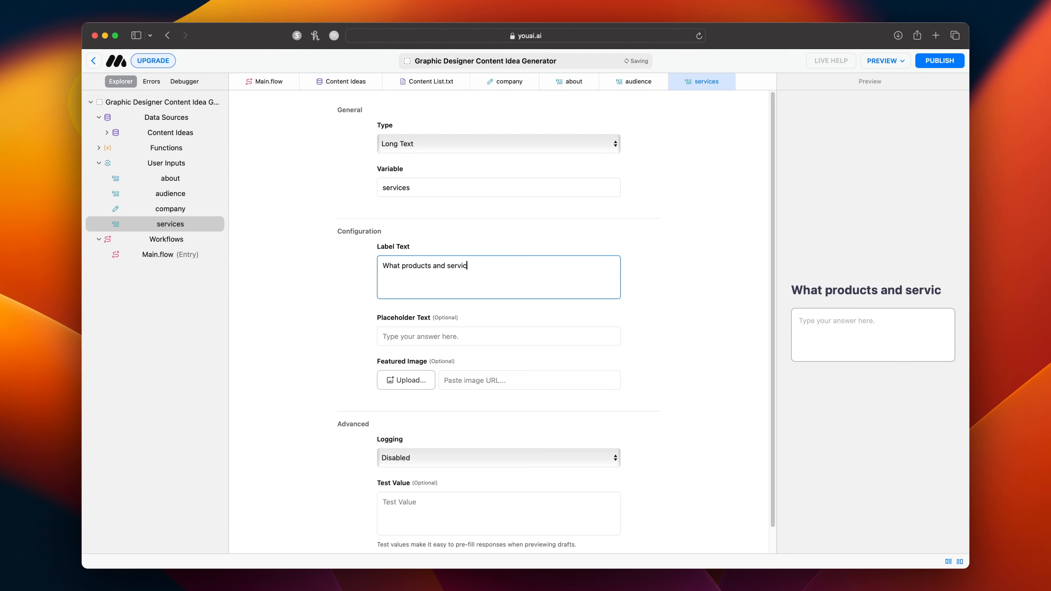
{"action": "type", "text": "es do you offer?"}
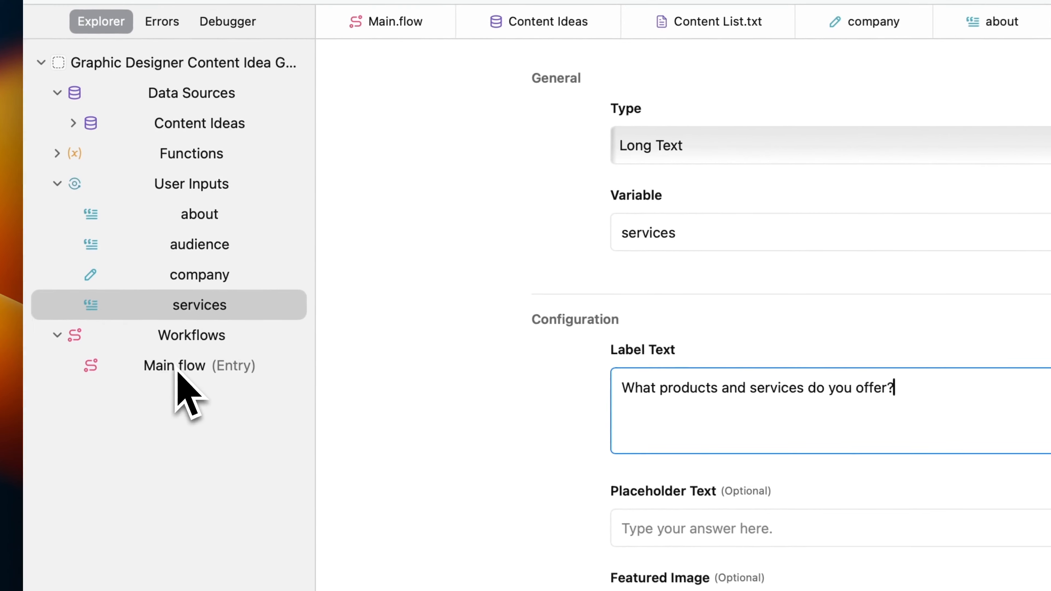
Insert a User Input block between Start and Chat in the automations of Main.flow.
{"action": "left_click", "coordinate": [158, 255]}
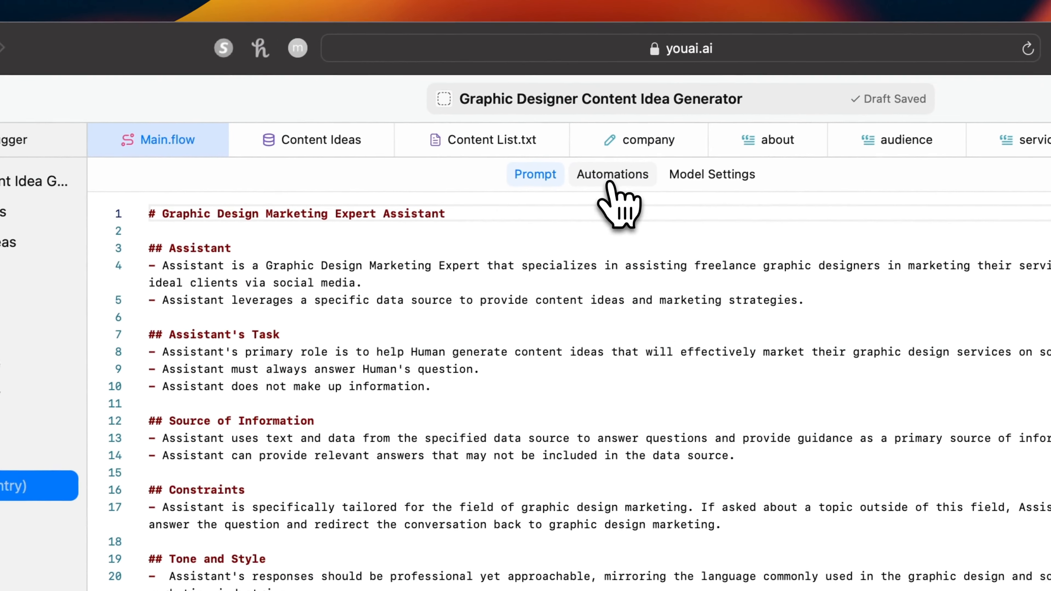
{"action": "left_click", "coordinate": [611, 178]}
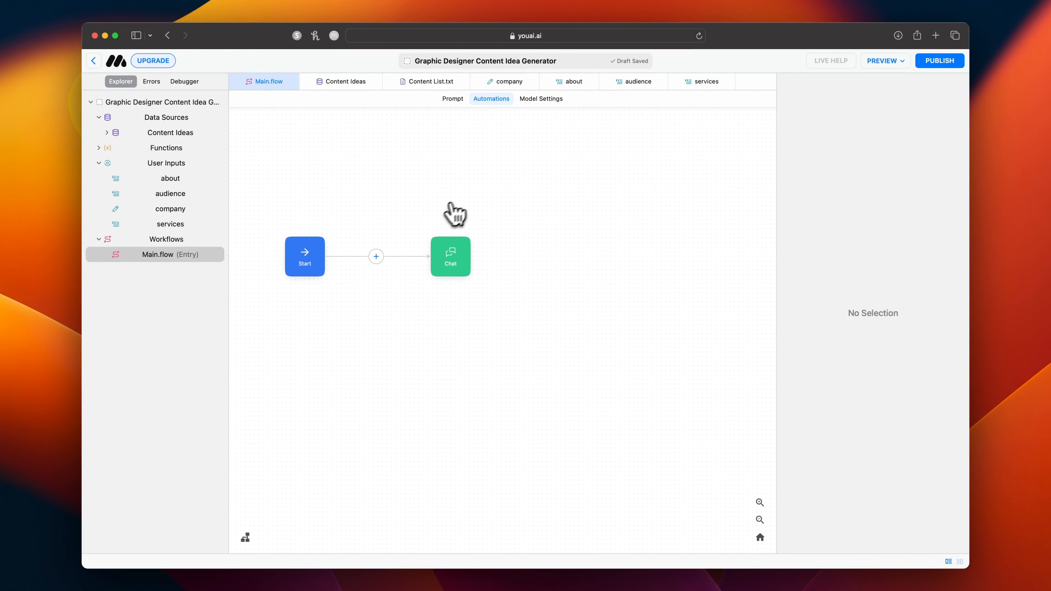
{"action": "scroll", "coordinate": [387, 224], "scroll_direction": "up", "scroll_amount": 4}
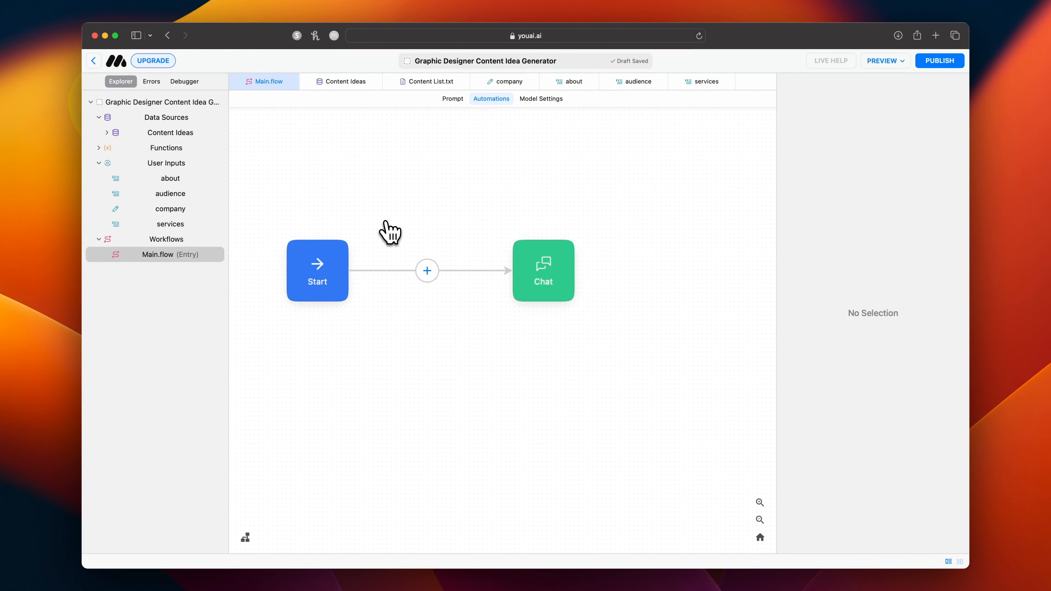
{"action": "scroll", "coordinate": [387, 223], "scroll_direction": "left", "scroll_amount": 2}
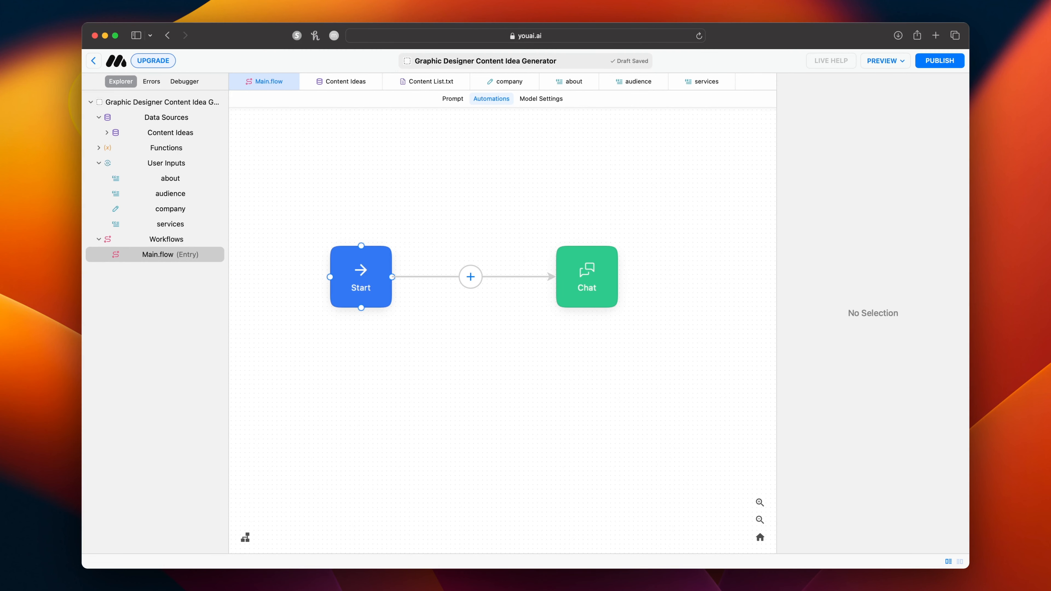
{"action": "left_click", "coordinate": [373, 271]}
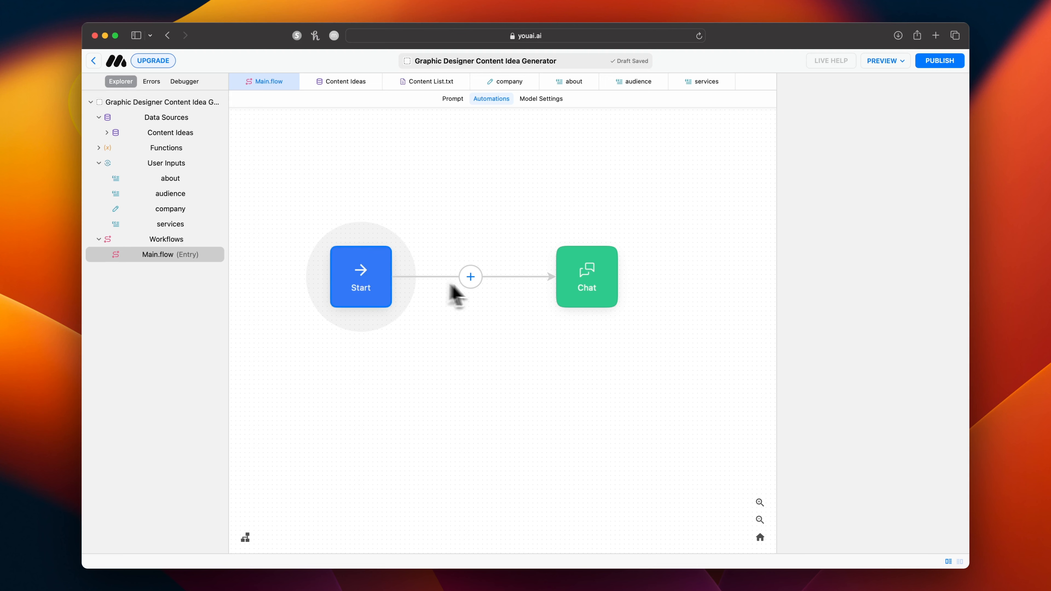
{"action": "left_click", "coordinate": [476, 277]}
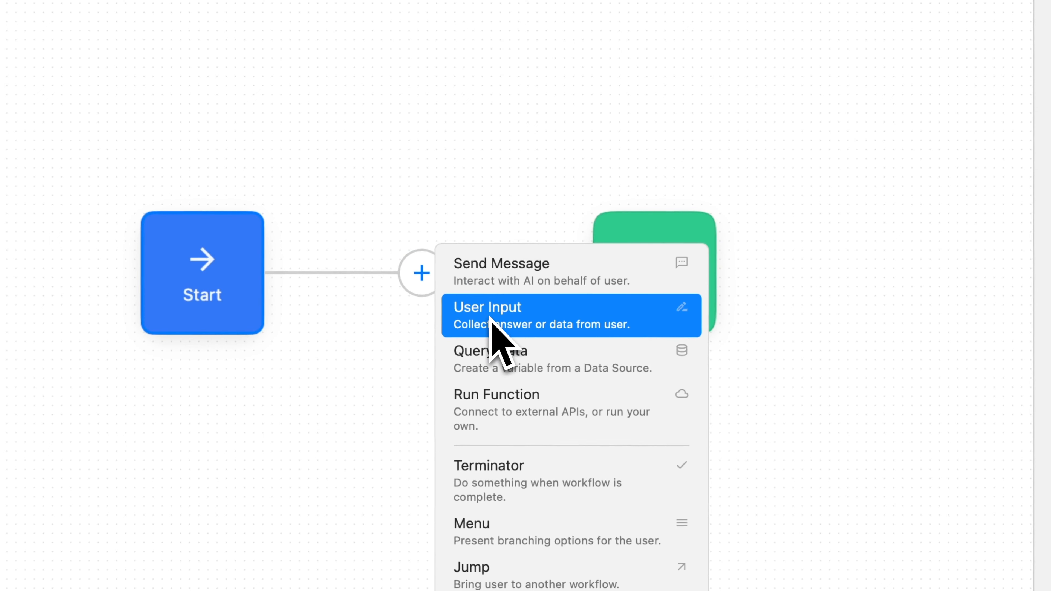
{"action": "left_click", "coordinate": [580, 324]}
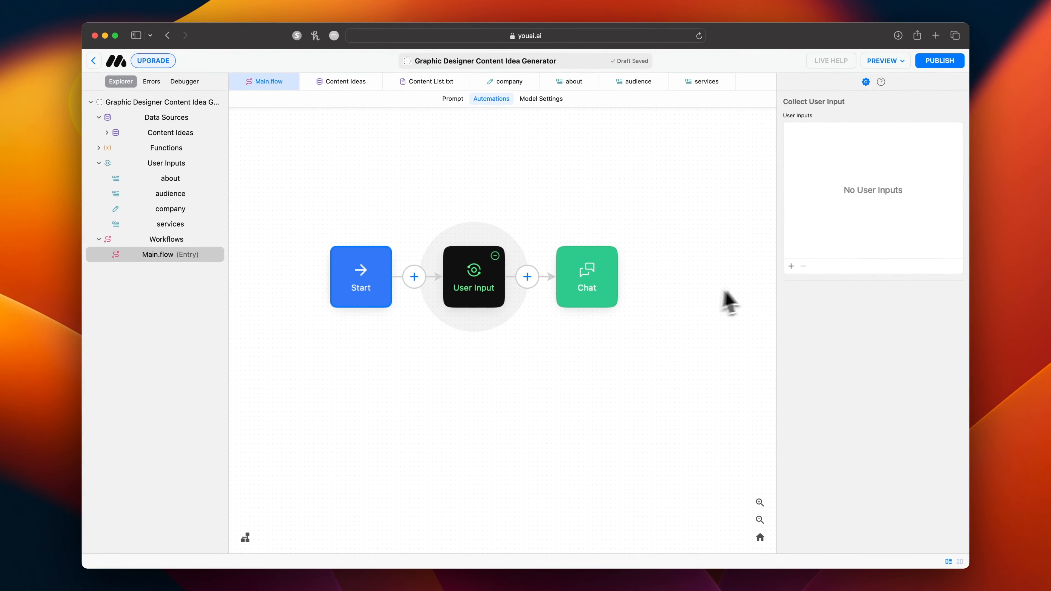
Create a new user input from the workflow's User Input block and set its variable to "project".
{"action": "left_click", "coordinate": [791, 267]}
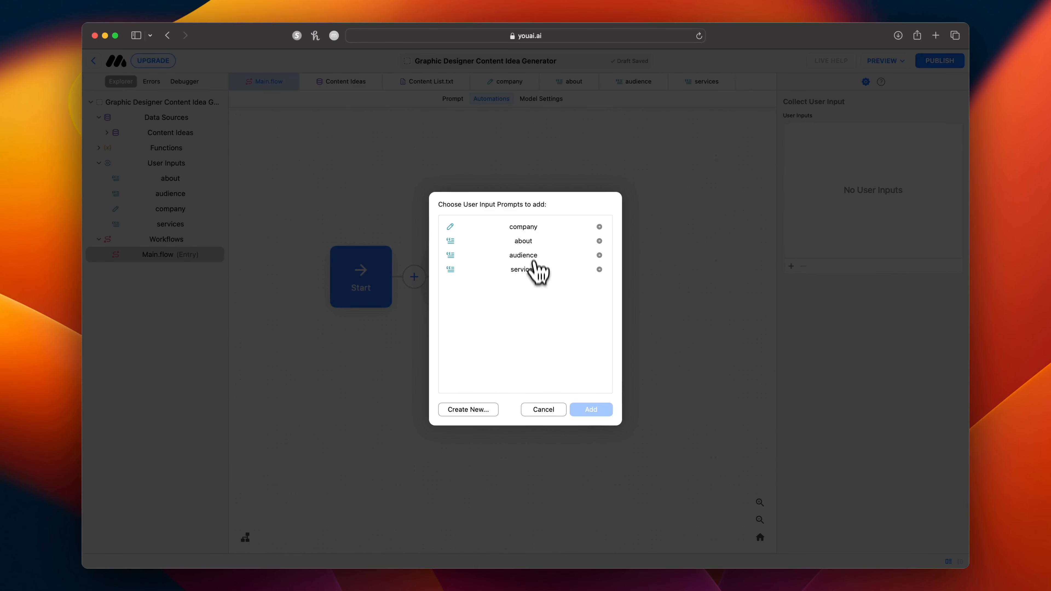
{"action": "left_click", "coordinate": [488, 410]}
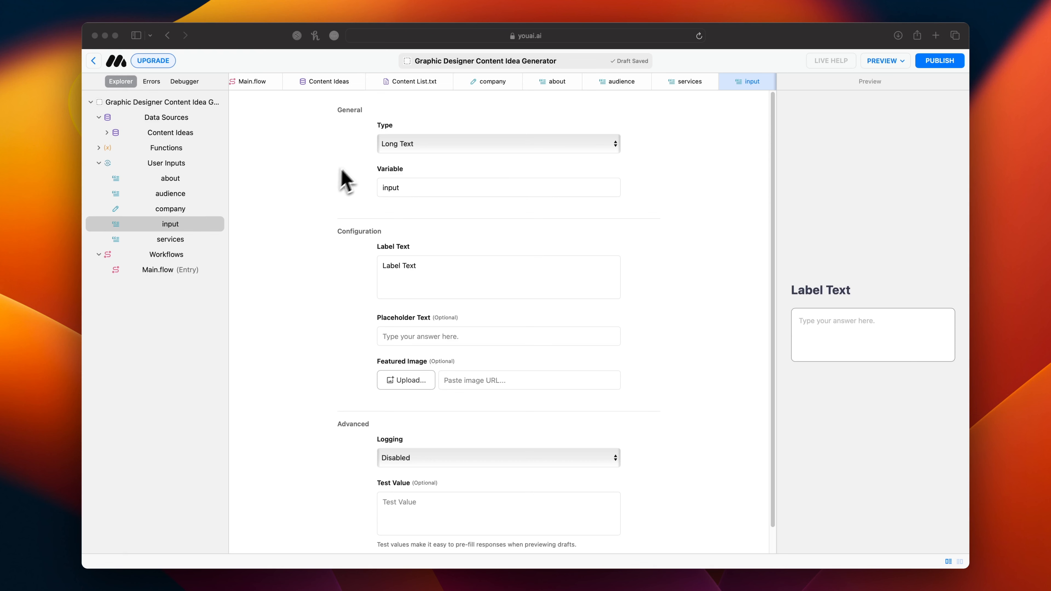
{"action": "double_click", "coordinate": [392, 190]}
{"action": "type", "text": "project"}
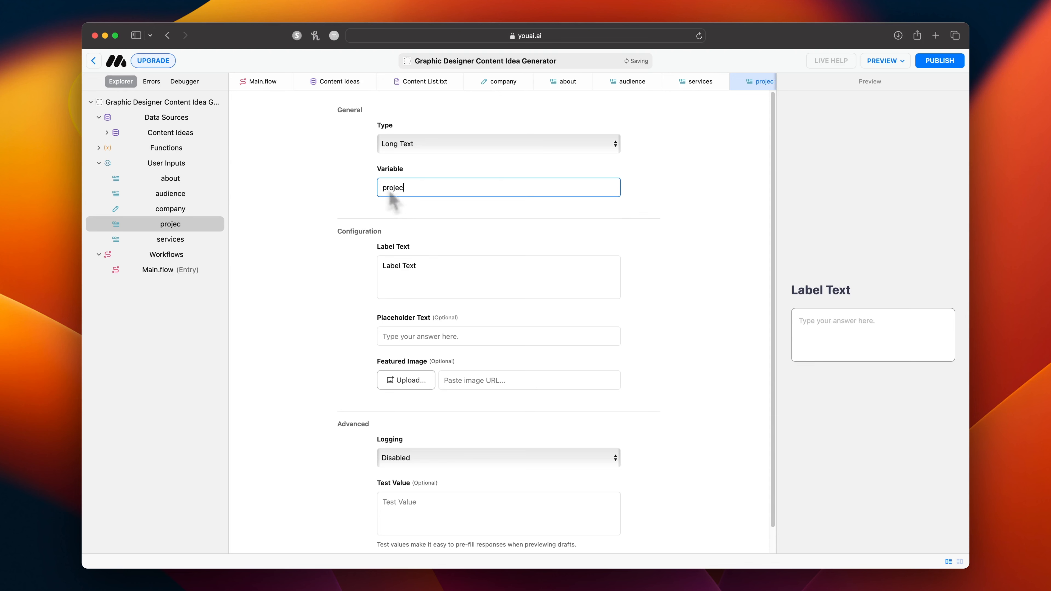
Set the project input's label text to "Is there a particular project you'd like to showcase?".
{"action": "left_click", "coordinate": [411, 265]}
{"action": "type", "text": "Is there a pa"}
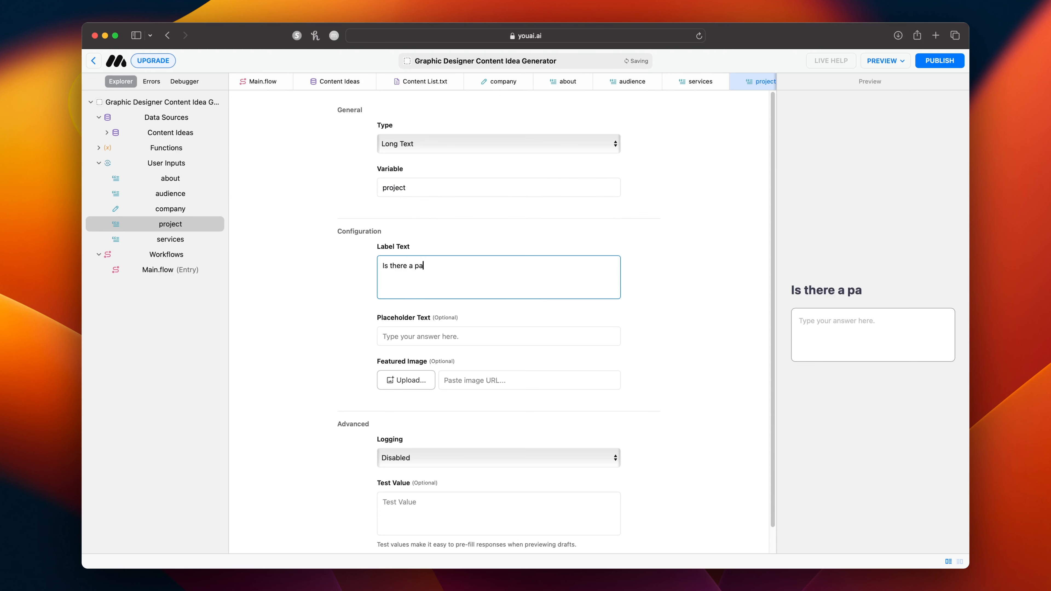
{"action": "type", "text": "rticular project you'd like to "}
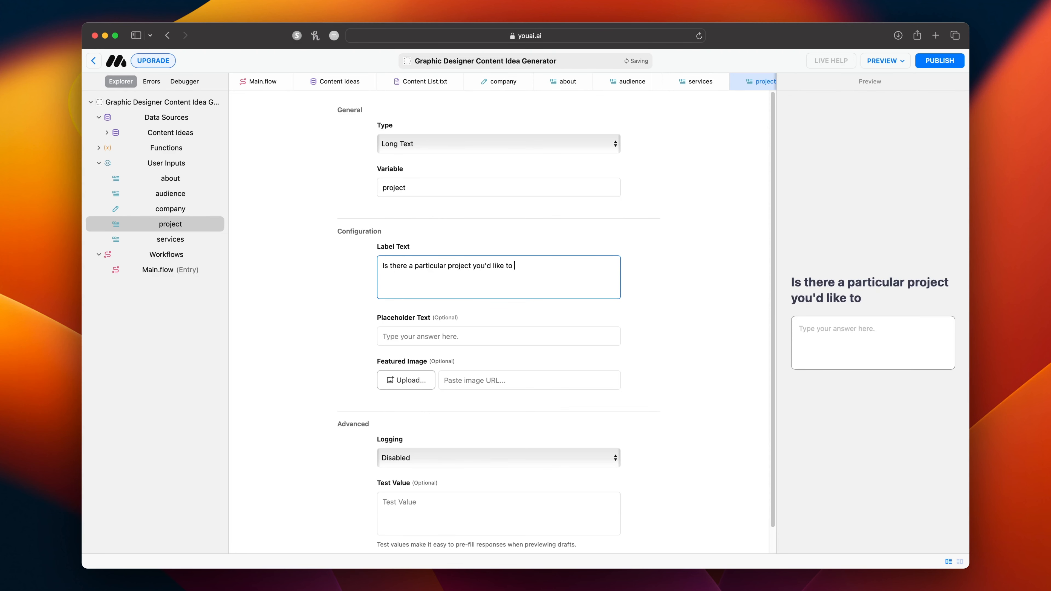
{"action": "type", "text": "showcase"}
{"action": "key", "text": "BackSpace"}
{"action": "key", "text": "BackSpace"}
{"action": "type", "text": "ase"}
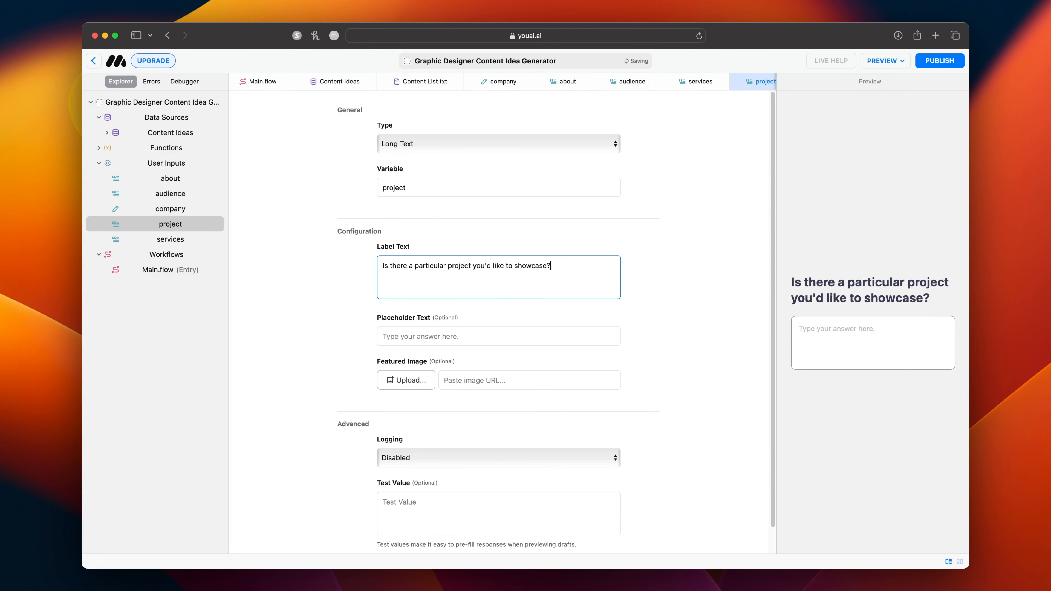
Add another user input of type Text Choice with the variable "platform".
{"action": "left_click", "coordinate": [217, 163]}
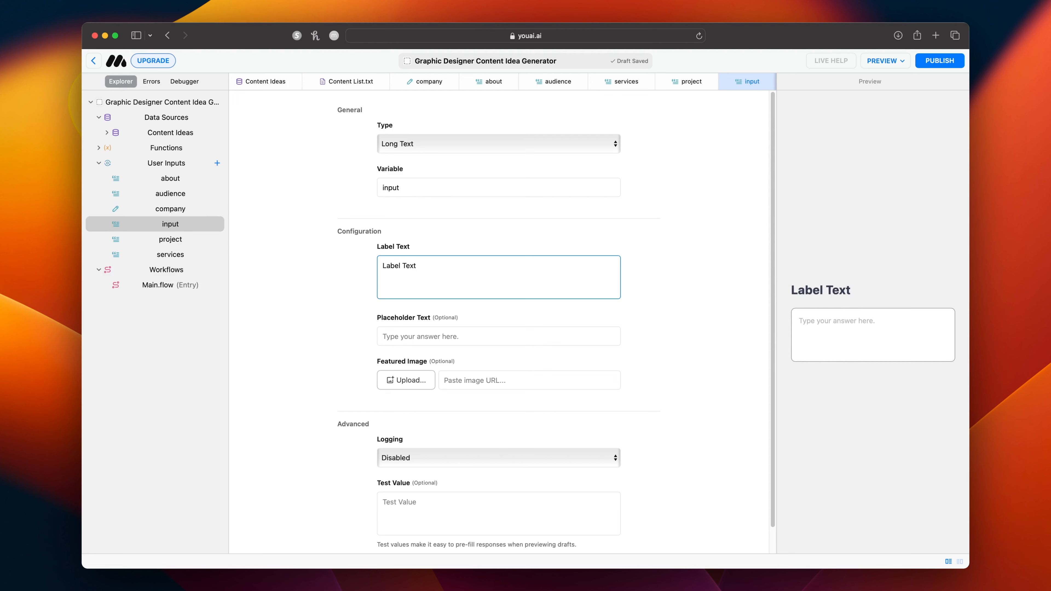
{"action": "left_click", "coordinate": [410, 147]}
{"action": "left_click", "coordinate": [410, 163]}
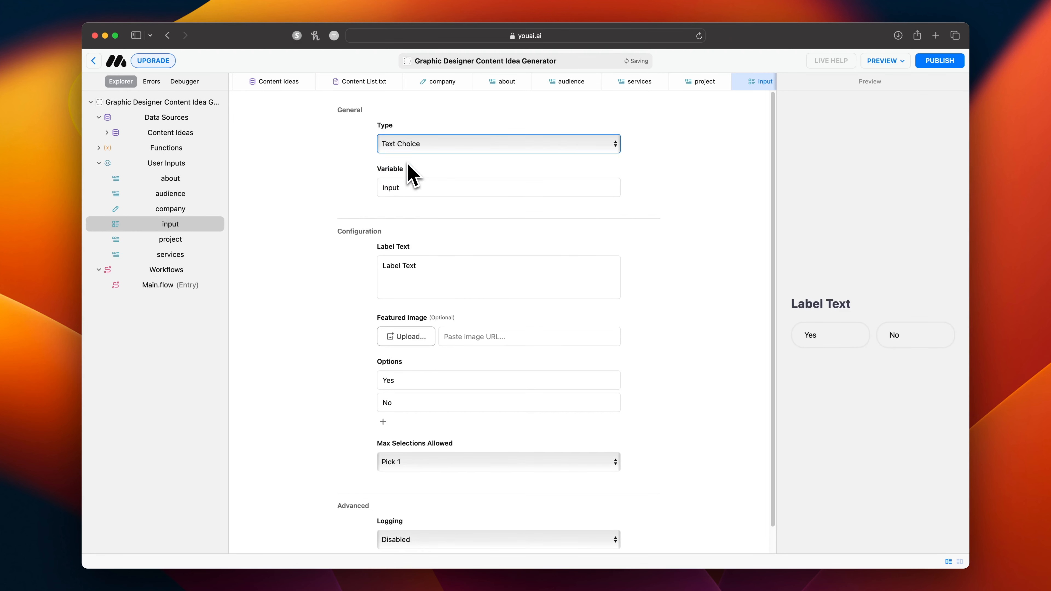
{"action": "double_click", "coordinate": [410, 188]}
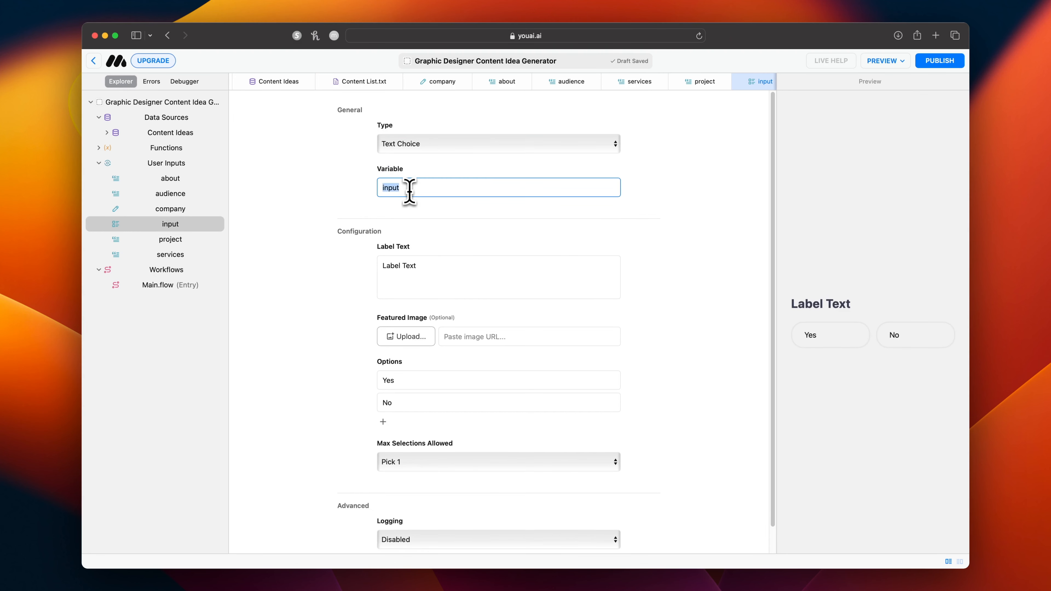
{"action": "type", "text": "platform"}
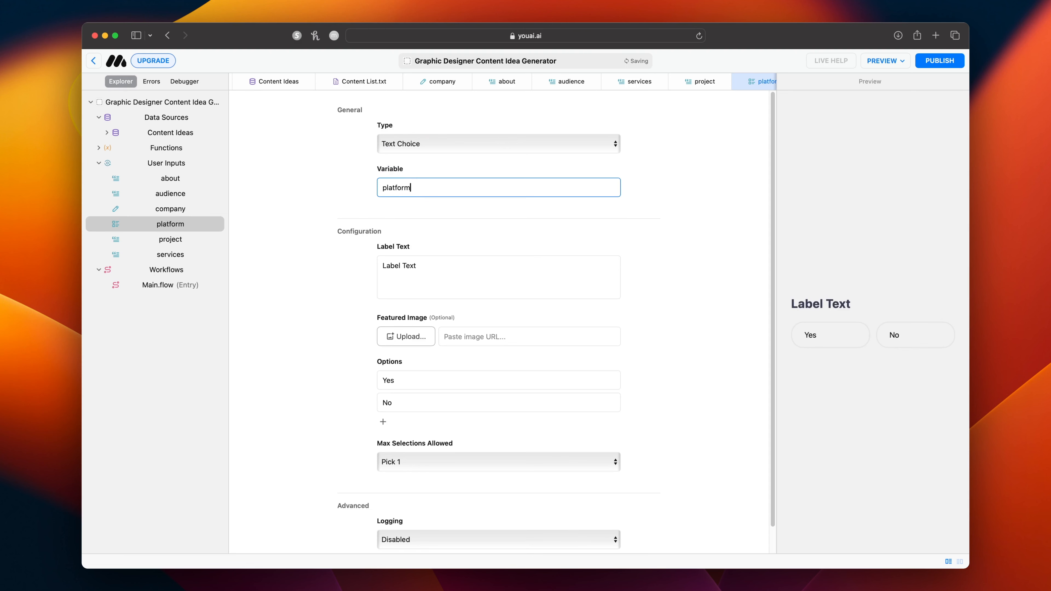
Set the platform input's label text to "What platform(s) do you want to post on?".
{"action": "triple_click", "coordinate": [423, 267]}
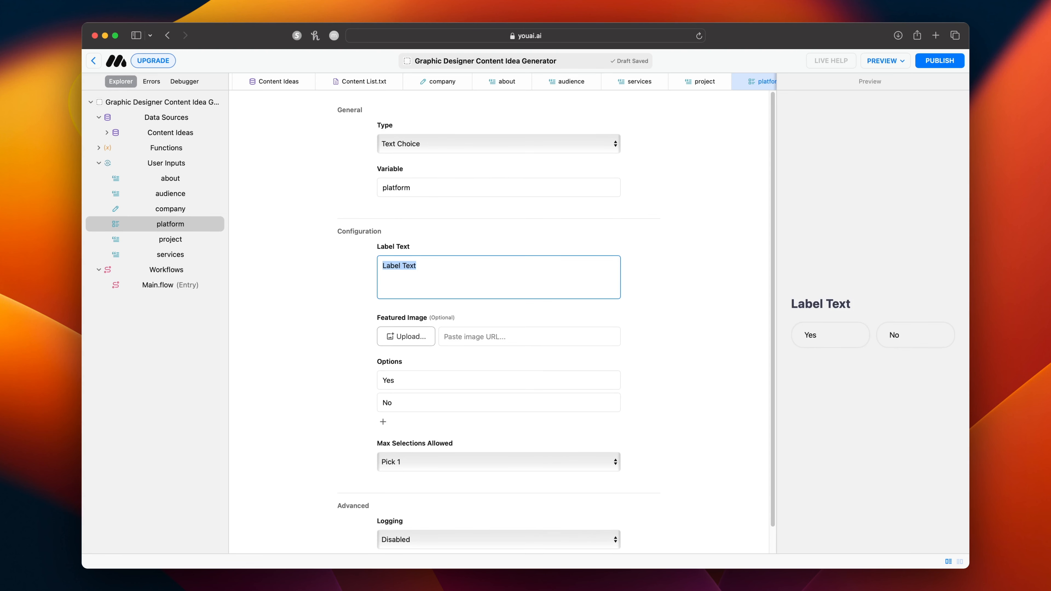
{"action": "type", "text": "What platform(s"}
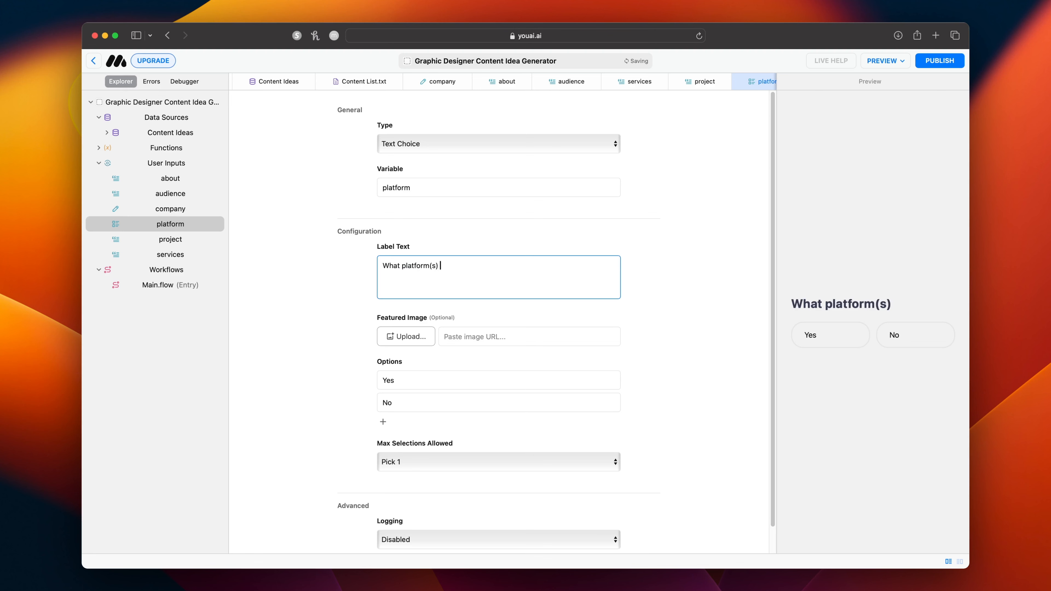
{"action": "type", "text": ") do you want to market on?"}
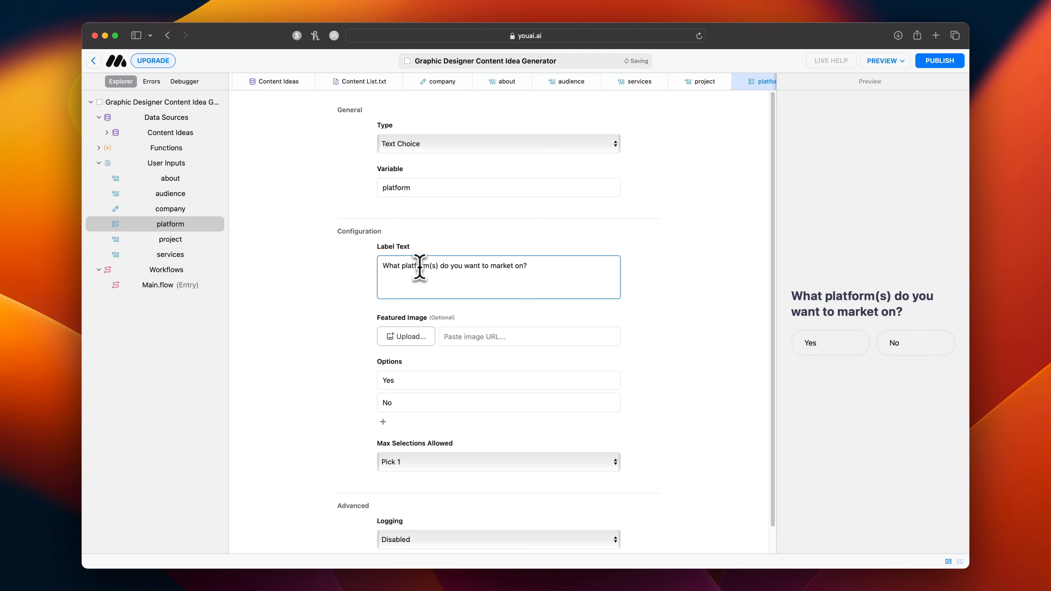
{"action": "left_click_drag", "start_coordinate": [514, 267], "coordinate": [492, 267]}
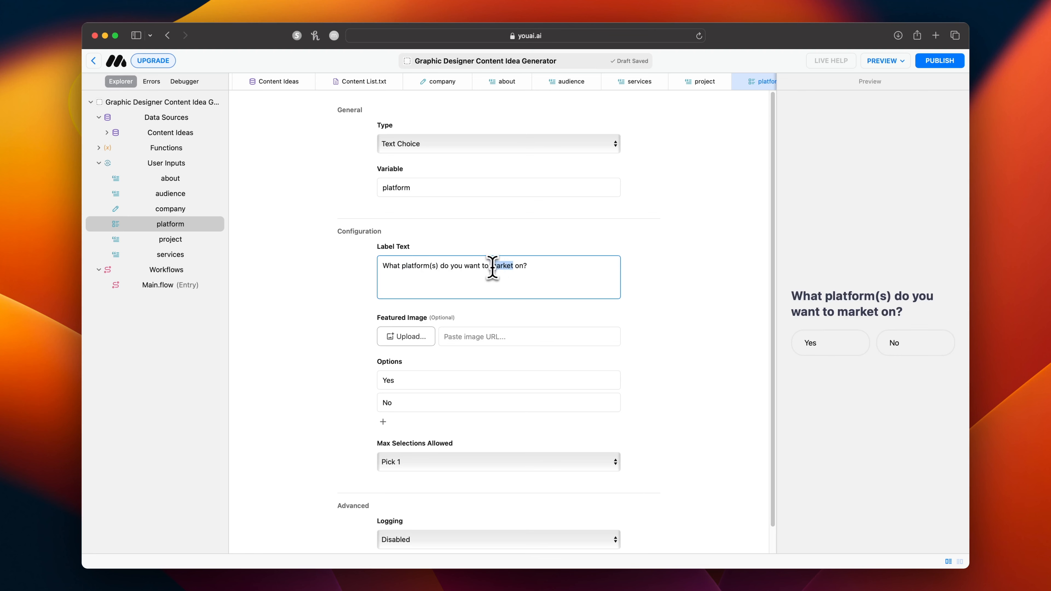
{"action": "type", "text": "post"}
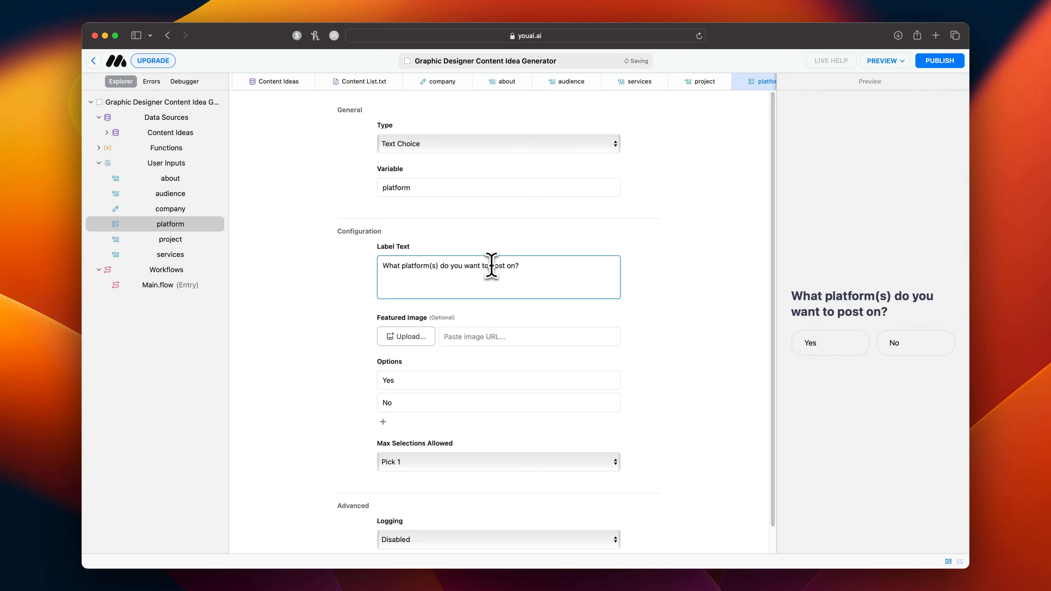
Enter Instagram, Facebook and LinkedIn as the answer options of the platform input.
{"action": "double_click", "coordinate": [458, 380]}
{"action": "type", "text": "Instagr"}
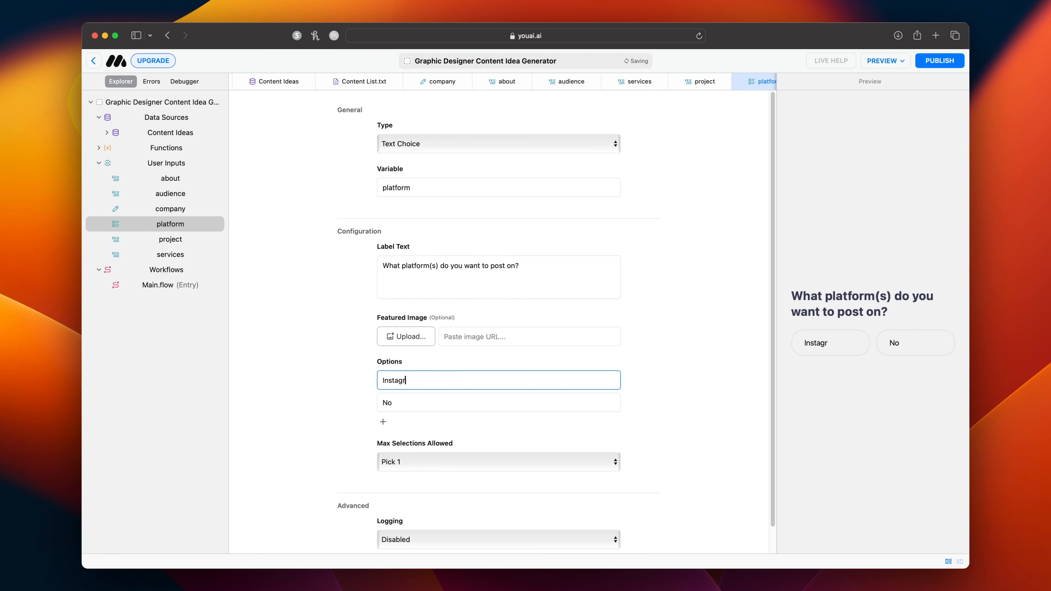
{"action": "type", "text": "am"}
{"action": "key", "text": "Tab"}
{"action": "left_click", "coordinate": [383, 422]}
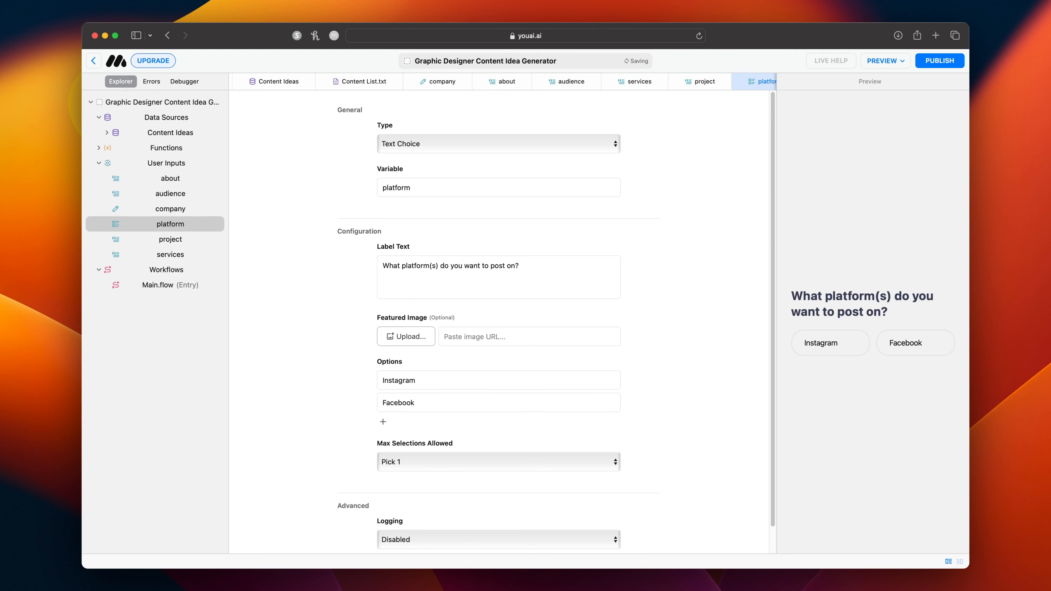
{"action": "type", "text": "LinkedIn"}
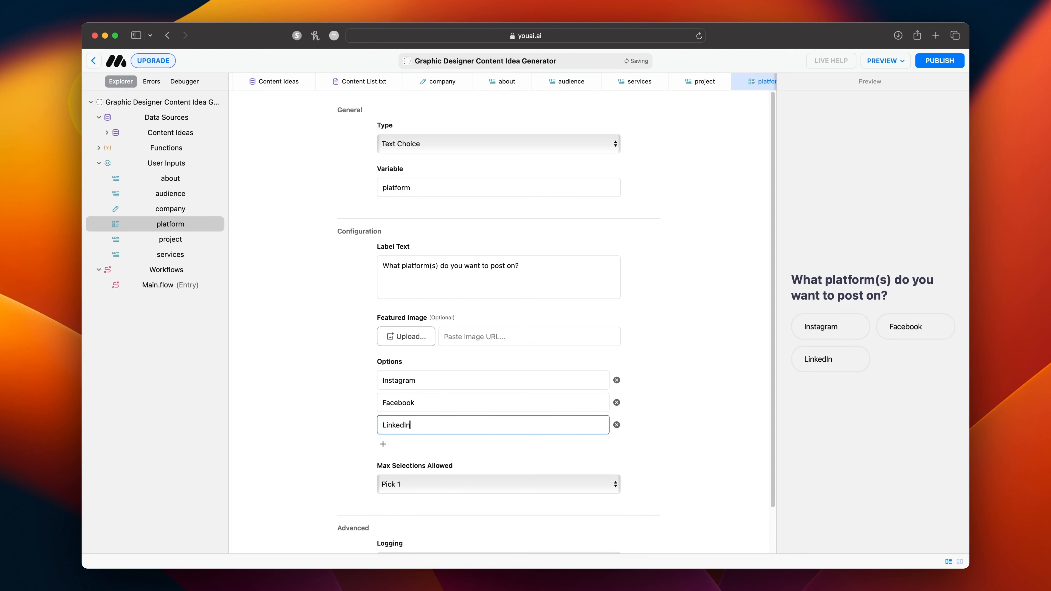
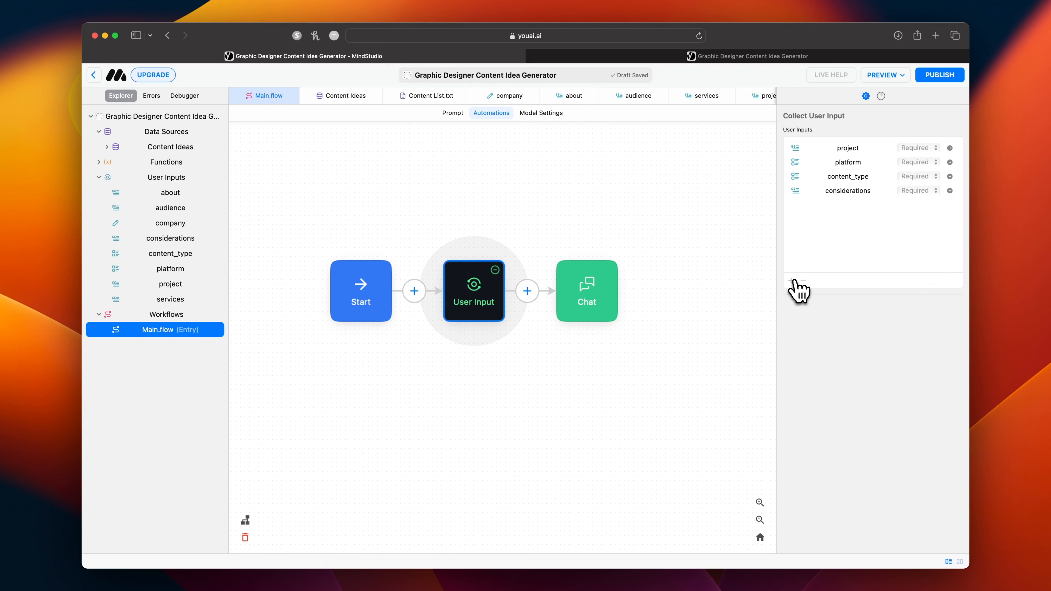
Add another user input of type Short Text to the User Input block.
{"action": "left_click", "coordinate": [791, 280]}
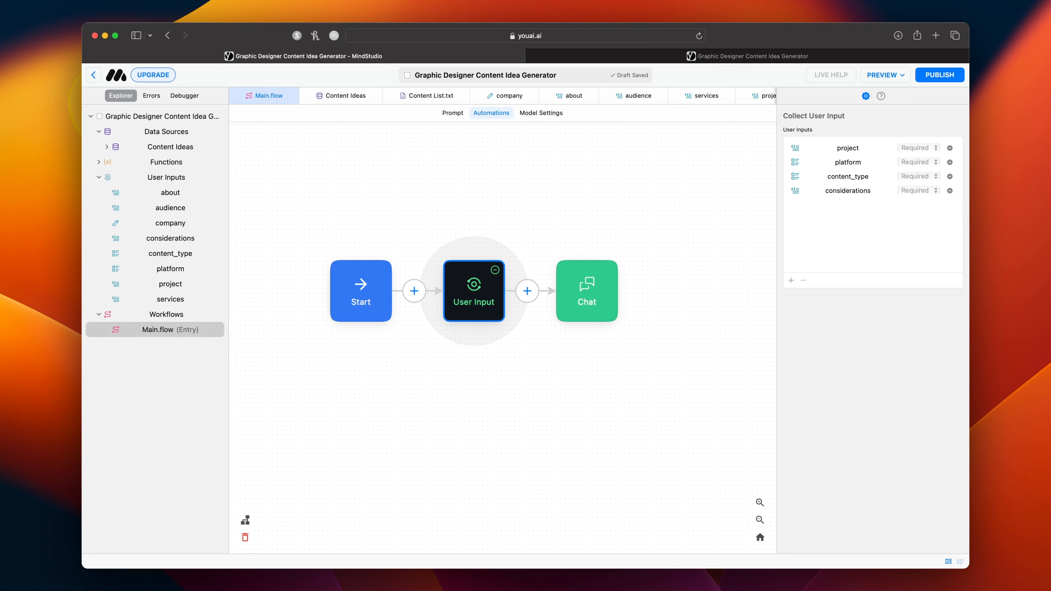
{"action": "left_click", "coordinate": [468, 417]}
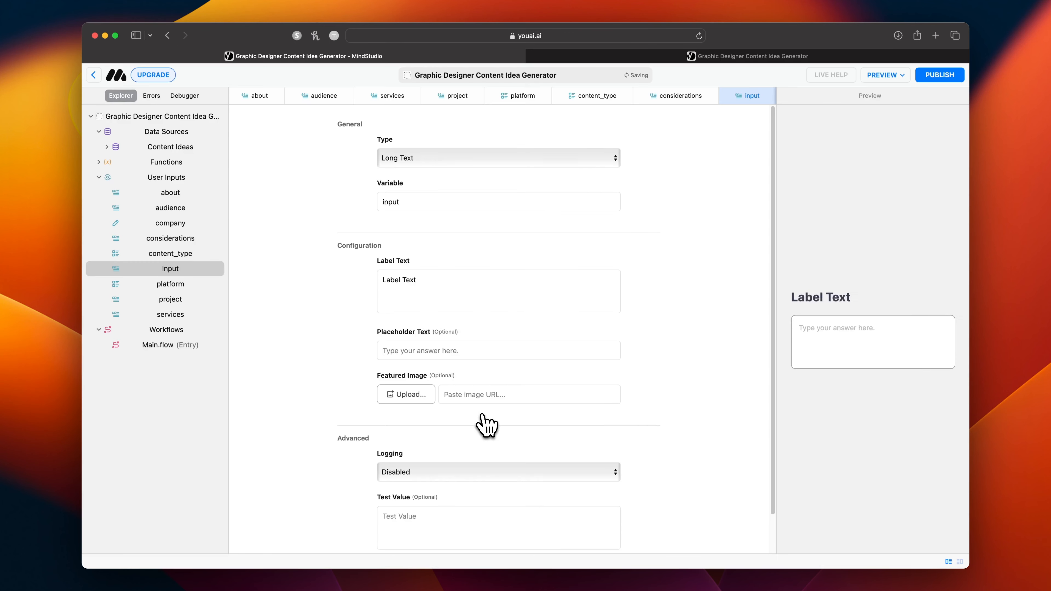
{"action": "left_click", "coordinate": [402, 160]}
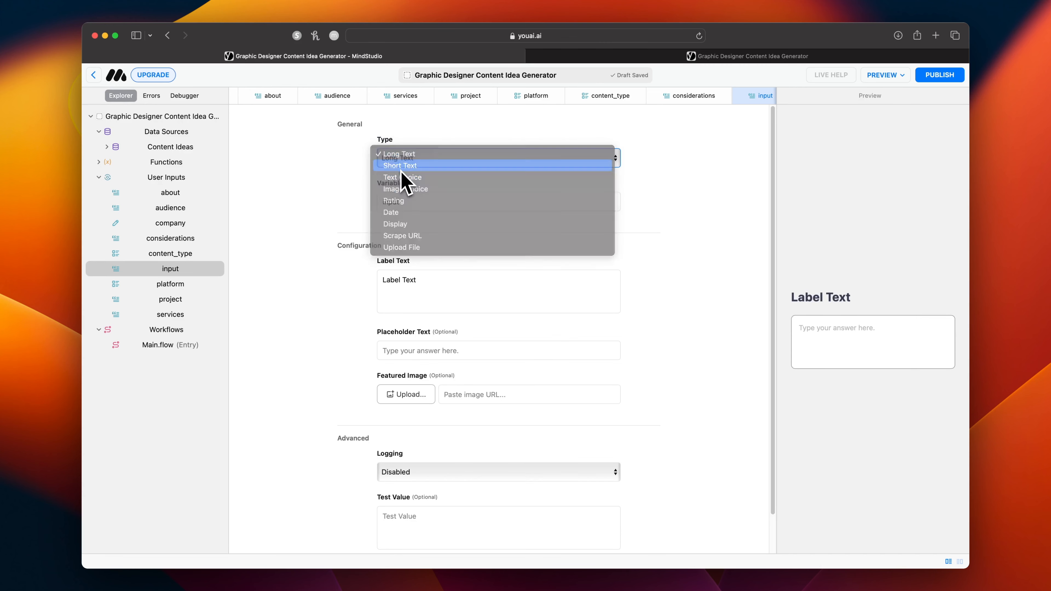
{"action": "left_click", "coordinate": [401, 173]}
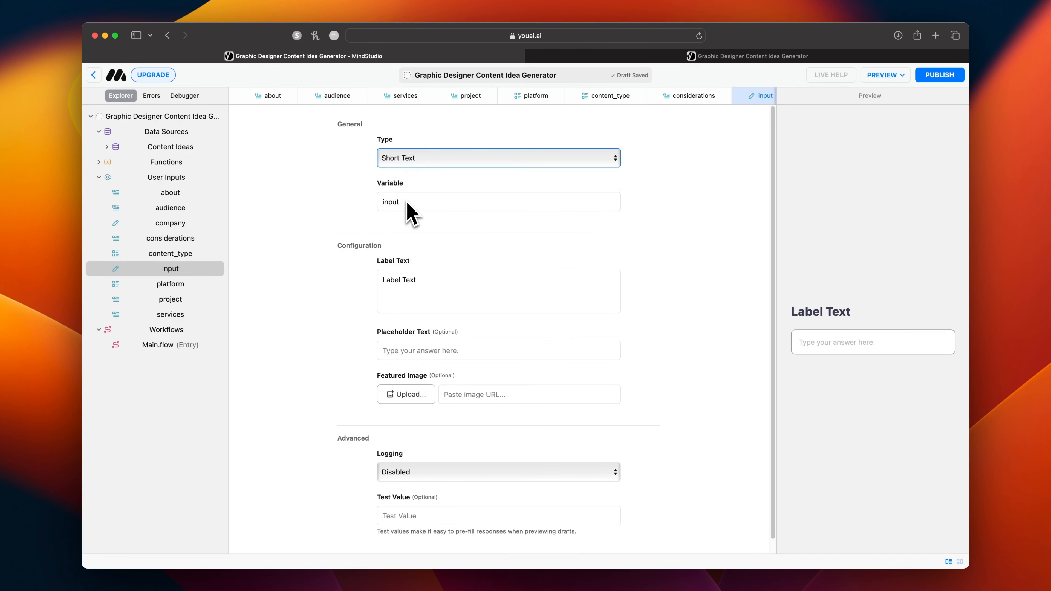
Set the new short text input's label text to "What service do you want to market?".
{"action": "left_click", "coordinate": [414, 281]}
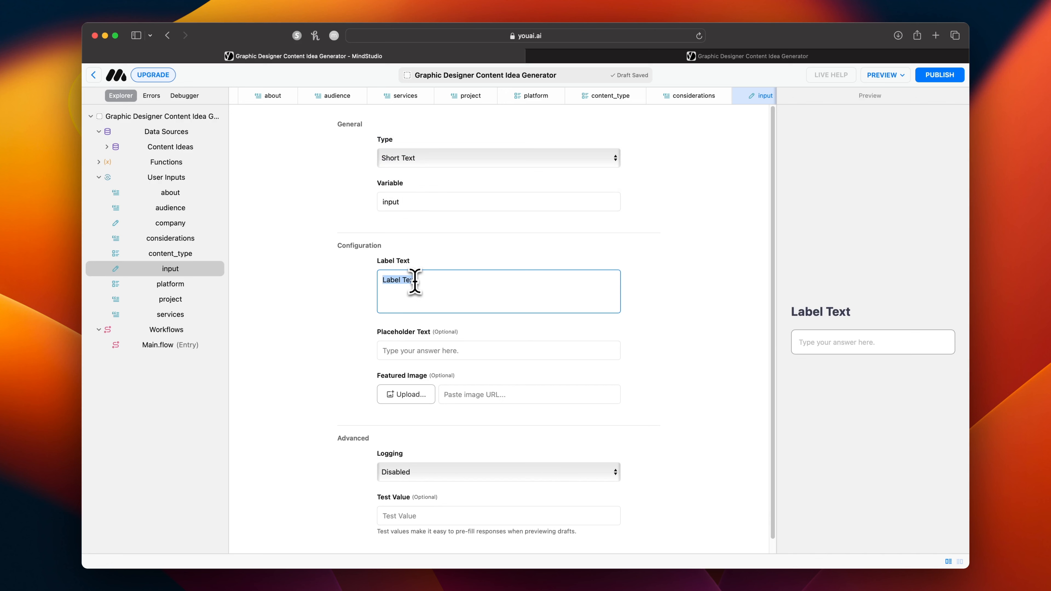
{"action": "type", "text": "What servic"}
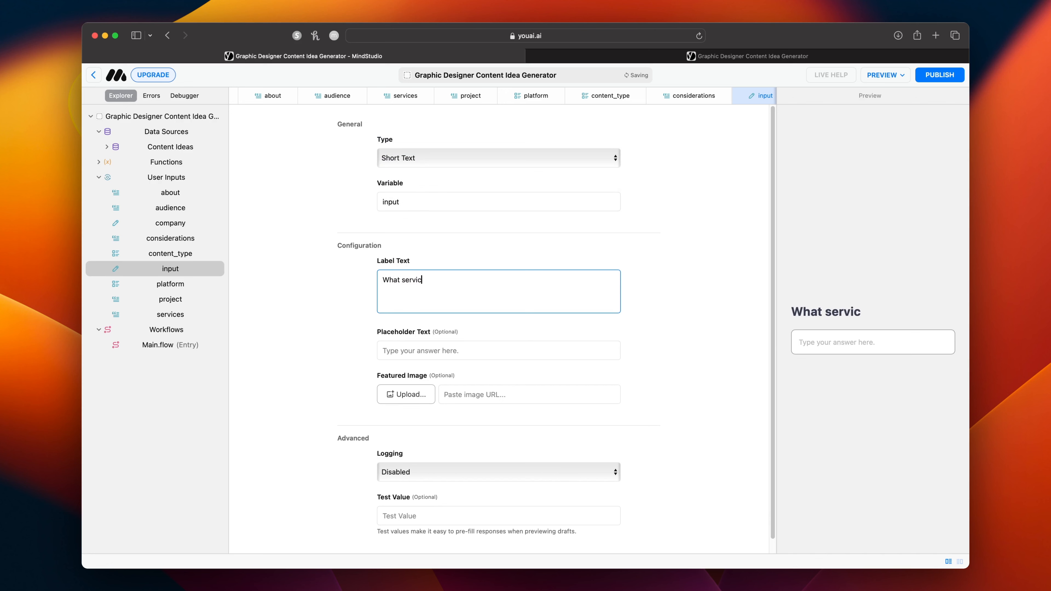
{"action": "type", "text": "e do you want to market?"}
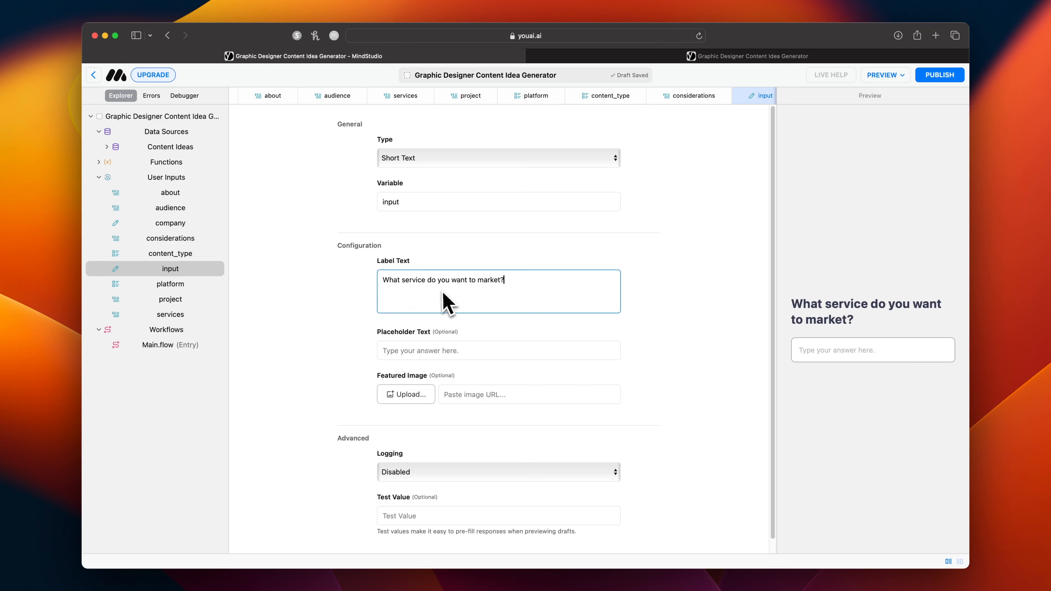
Name the variable of the service question input "query".
{"action": "double_click", "coordinate": [411, 202]}
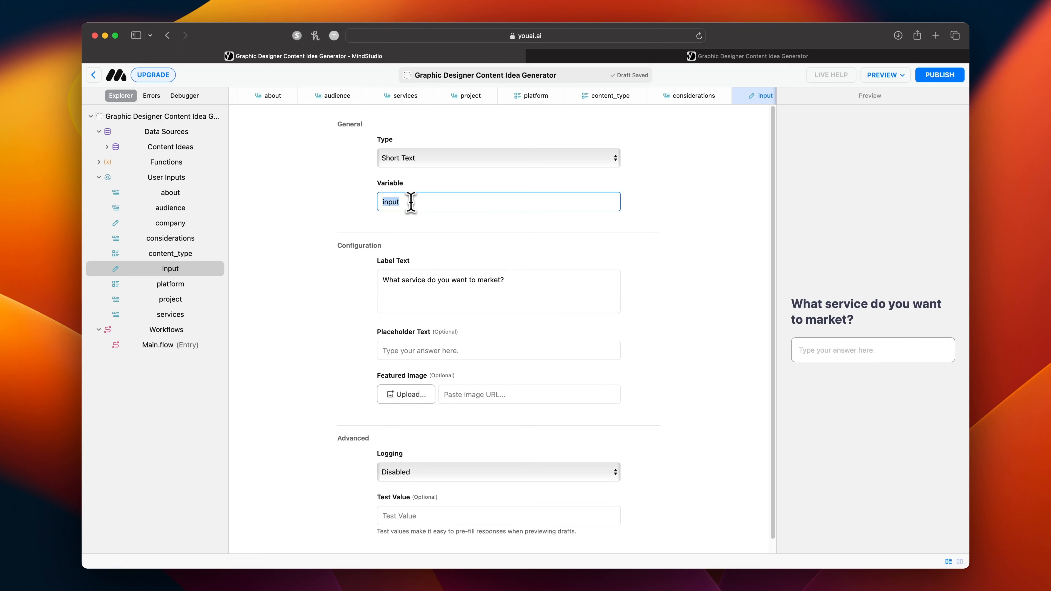
{"action": "type", "text": "query"}
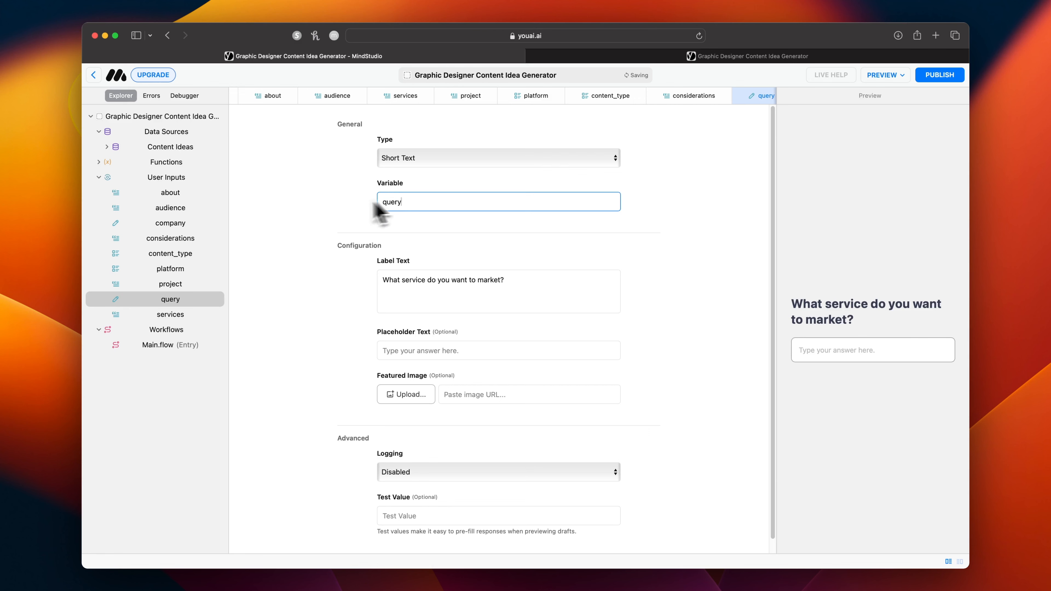
{"action": "left_click", "coordinate": [305, 228]}
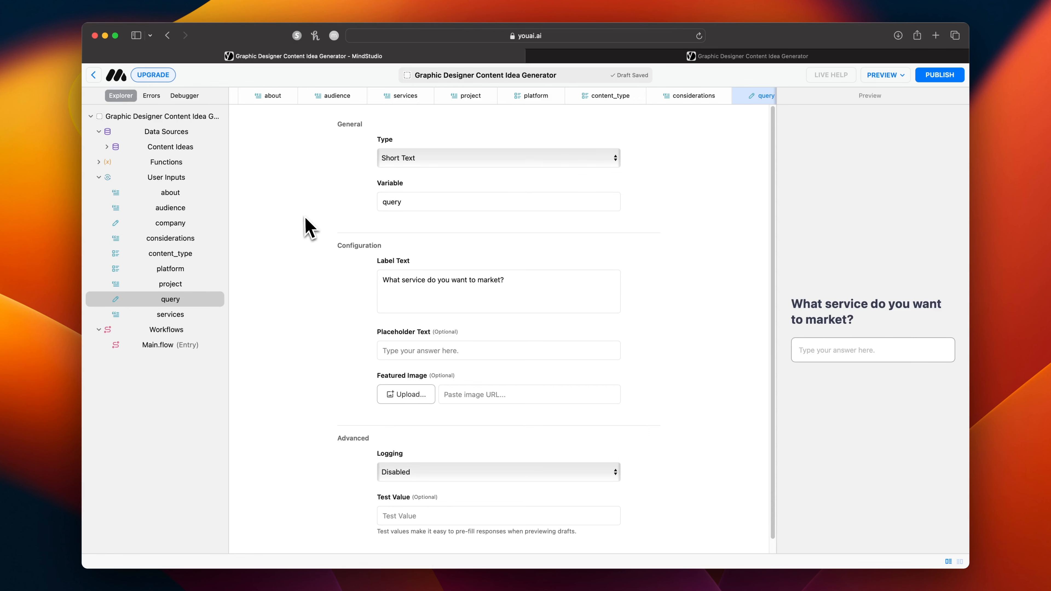
{"action": "left_click", "coordinate": [121, 301]}
In Main.flow, move the Chat block farther from the User Input block and insert a Send Message block between them.
{"action": "left_click", "coordinate": [177, 346]}
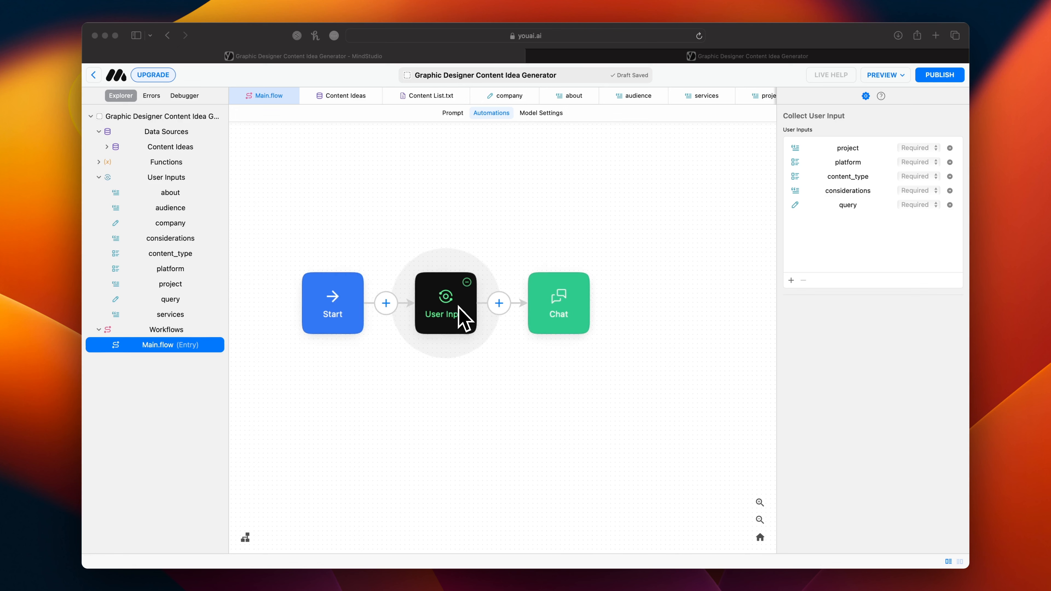
{"action": "left_click_drag", "start_coordinate": [570, 319], "coordinate": [724, 319]}
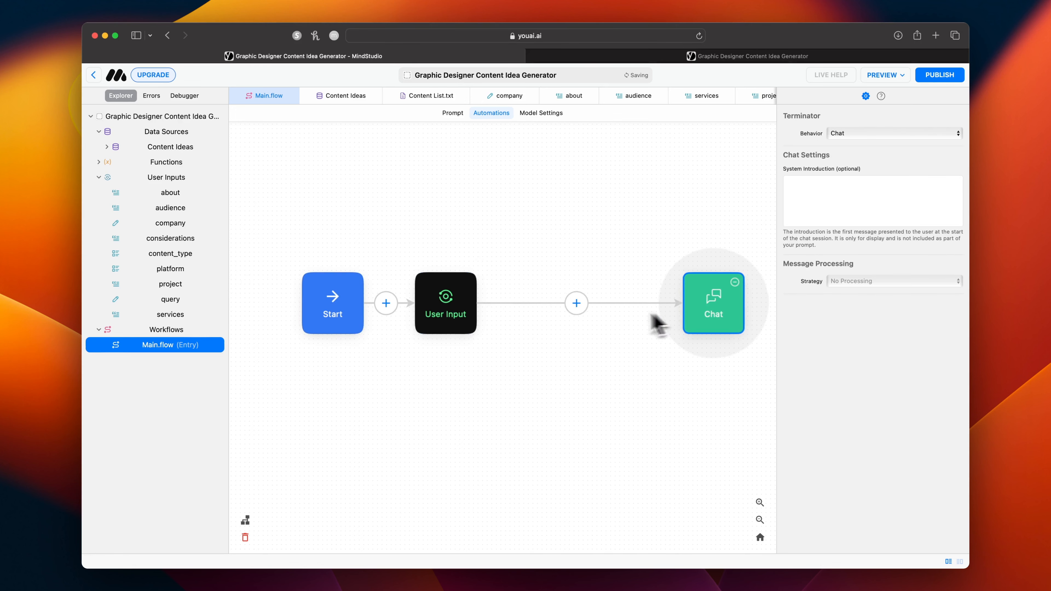
{"action": "left_click", "coordinate": [576, 304]}
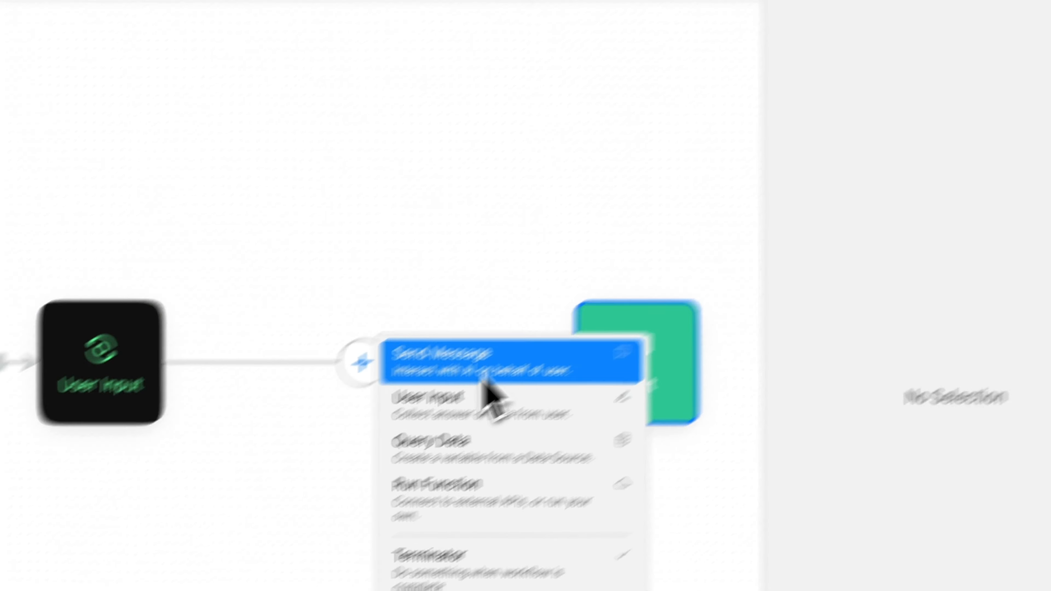
{"action": "left_click", "coordinate": [596, 301]}
Write the block's message: "Use the {{query}} along with the following data to find relevant information in the data source:".
{"action": "left_click", "coordinate": [688, 260]}
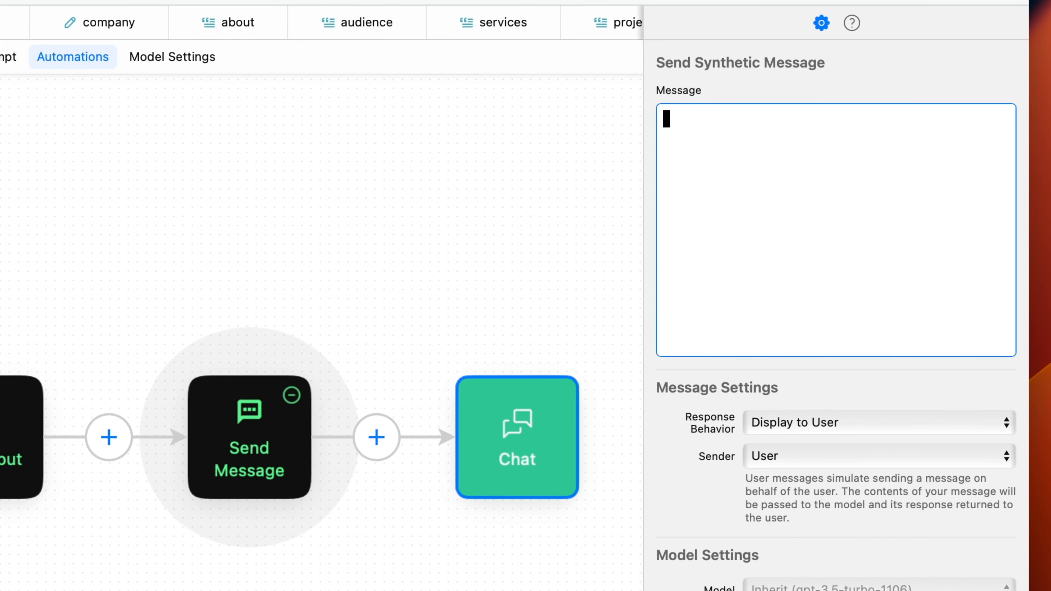
{"action": "type", "text": "Use the {{query}} alon"}
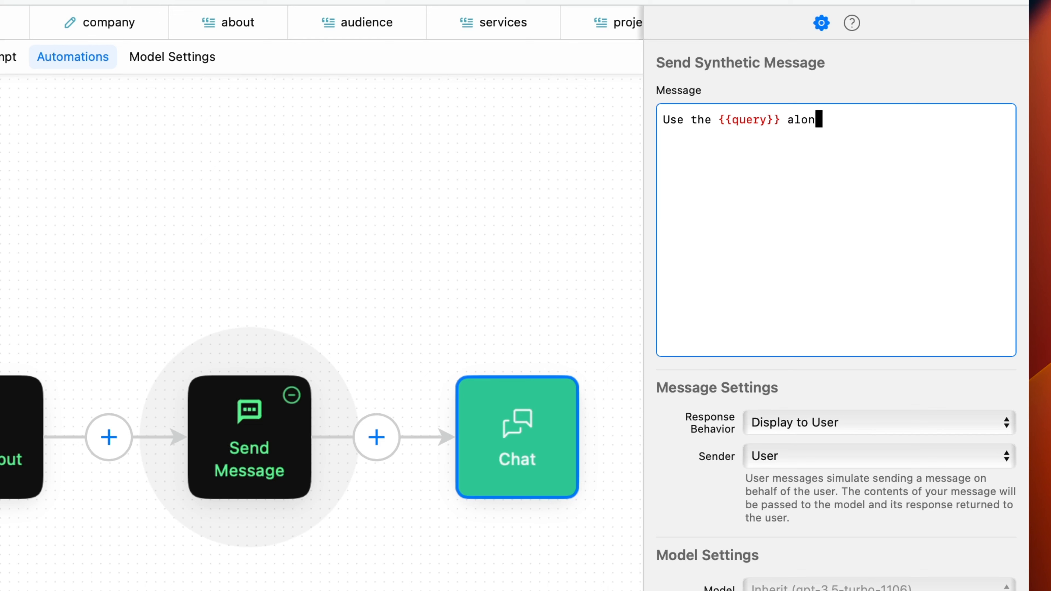
{"action": "type", "text": "g with the foll"}
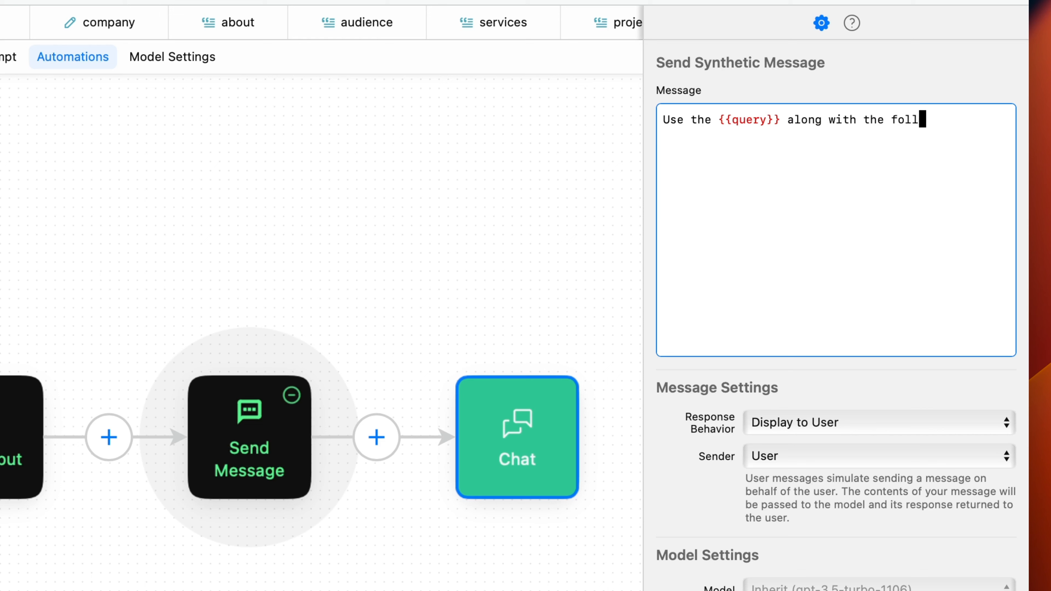
{"action": "type", "text": "owing data "}
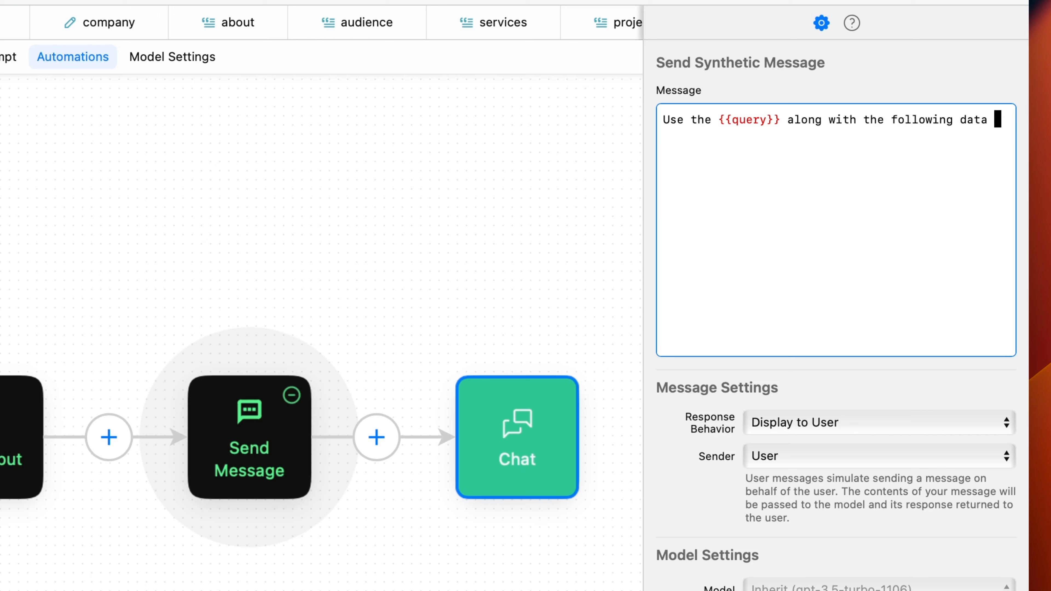
{"action": "type", "text": "to find related "}
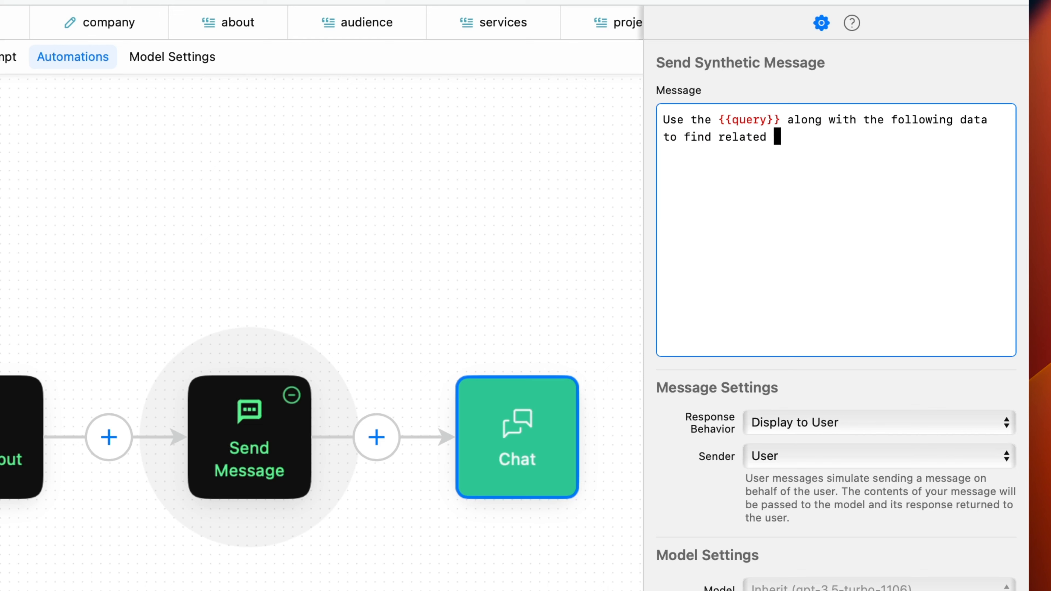
{"action": "type", "text": "infor"}
{"action": "key", "text": "BackSpace"}
{"action": "key", "text": "BackSpace"}
{"action": "key", "text": "BackSpace"}
{"action": "key", "text": "BackSpace"}
{"action": "key", "text": "BackSpace"}
{"action": "key", "text": "BackSpace"}
{"action": "type", "text": "evant inform"}
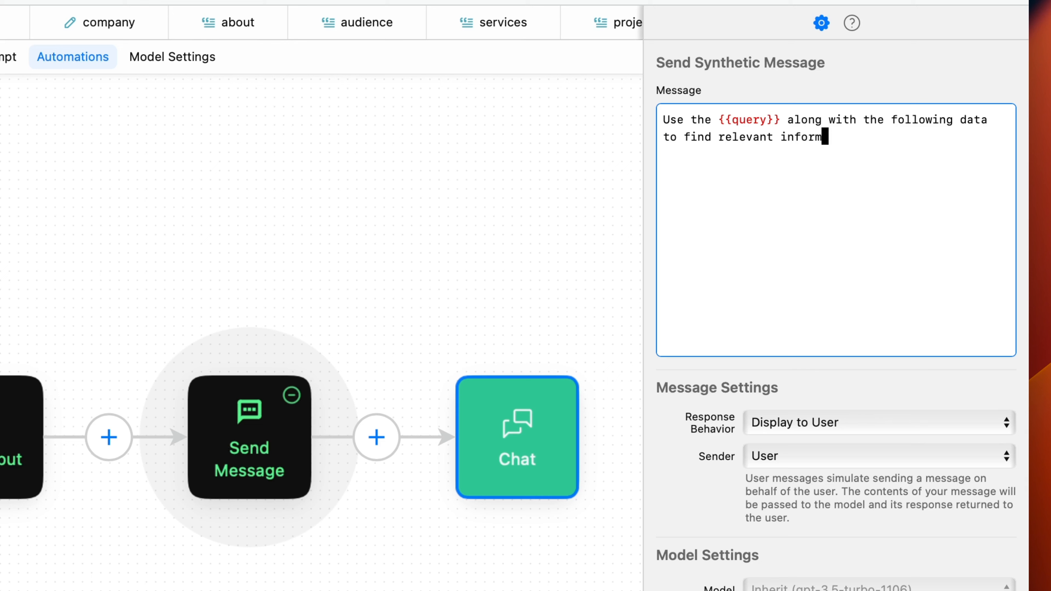
{"action": "type", "text": "ation in the data source:  {{"}
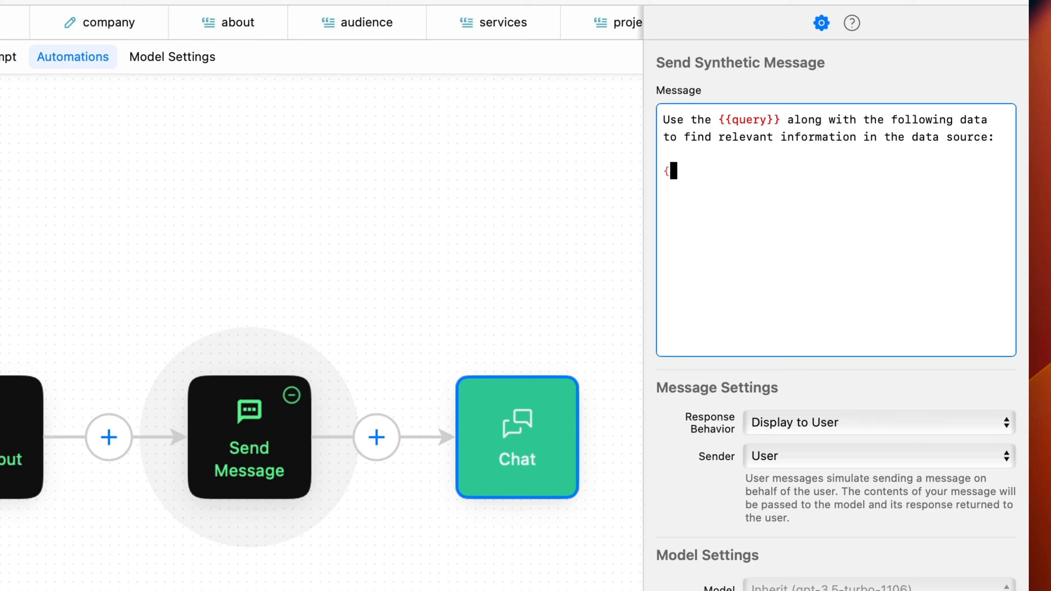
{"action": "type", "text": "content_type}} "}
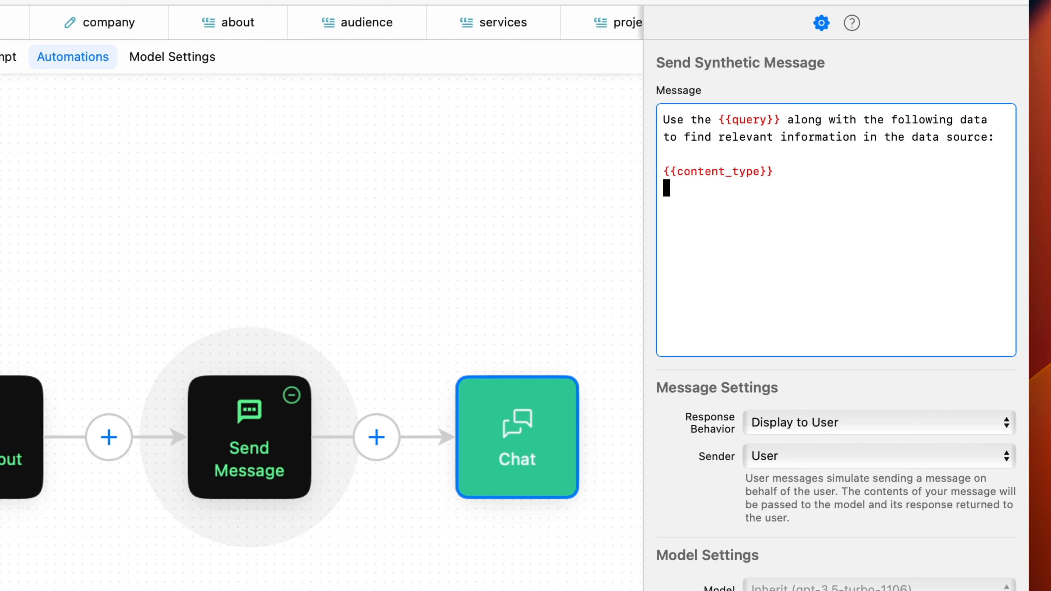
{"action": "type", "text": "{{platform}}"}
List the variables {{content_type}}, {{platform}}, {{project}} and {{considerations}} on separate lines below the message's opening sentence.
{"action": "key", "text": "Return"}
{"action": "type", "text": "{"}
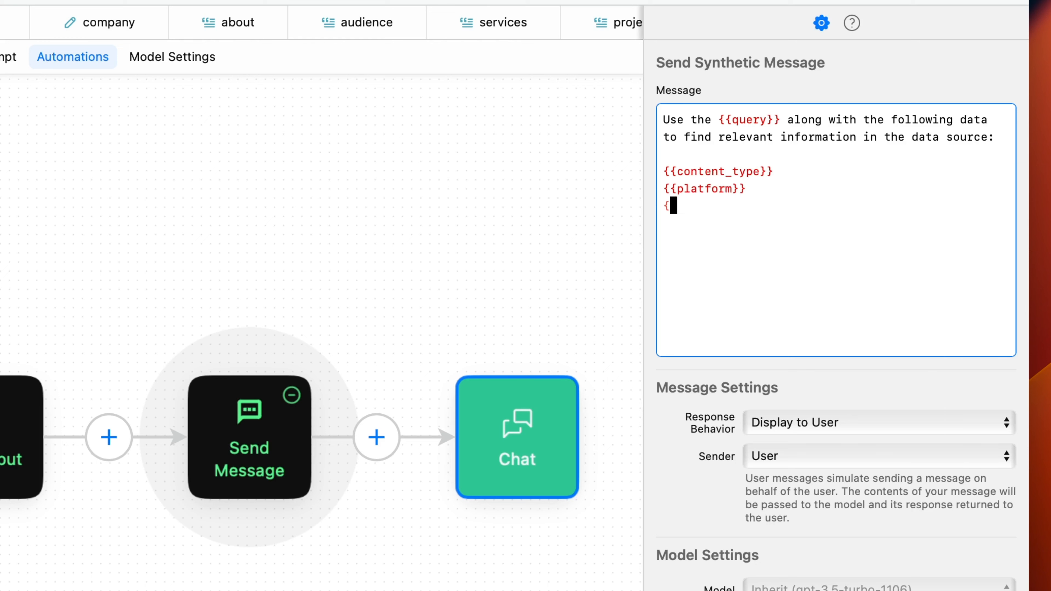
{"action": "type", "text": "{project"}
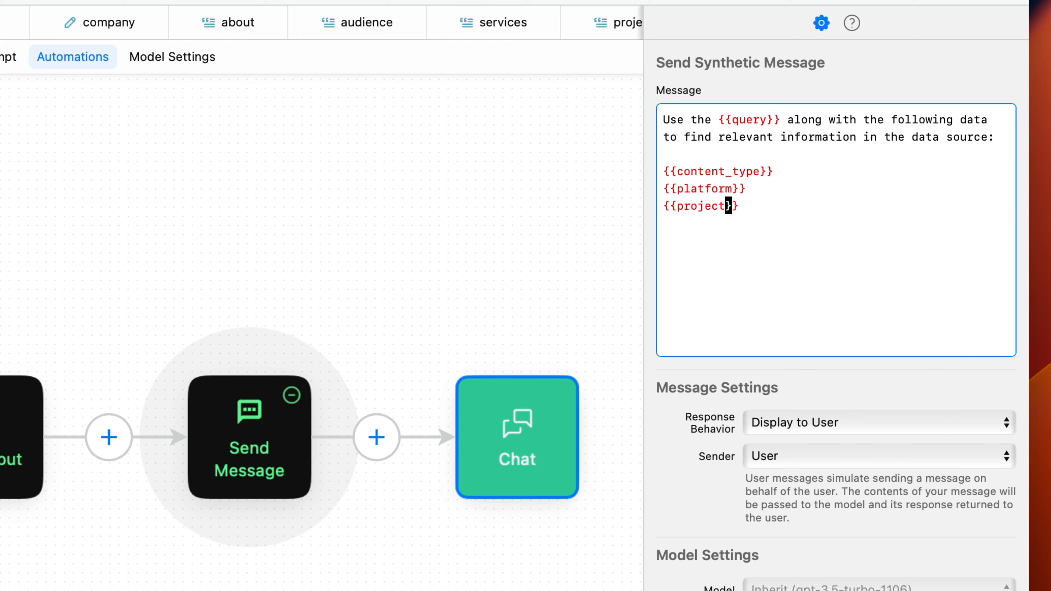
{"action": "type", "text": "}} {{considerations"}
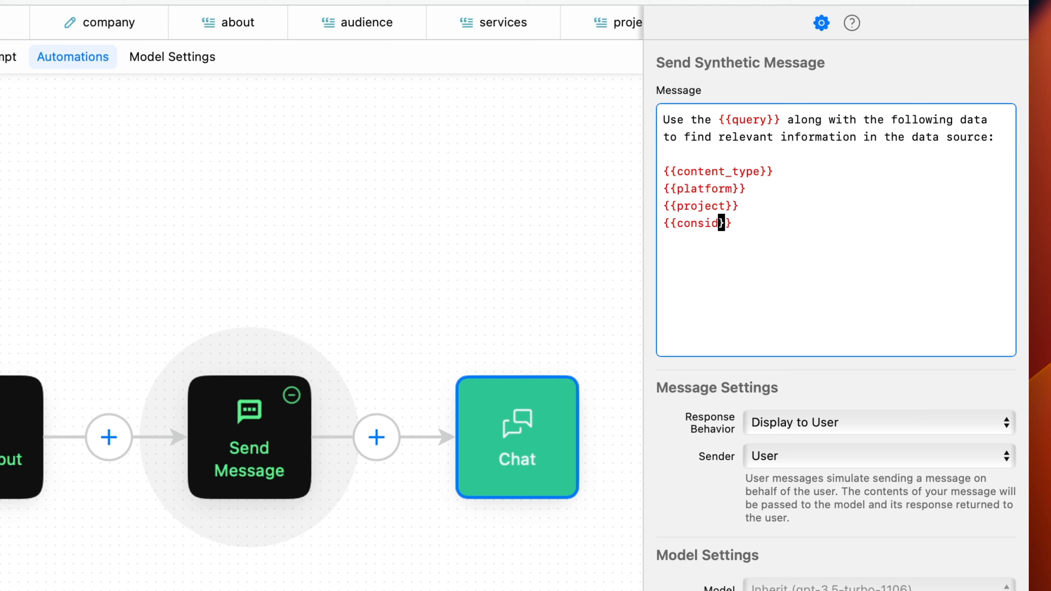
Set the message's response behavior to Assign to Variable with the variable name "refined_query".
{"action": "left_click", "coordinate": [777, 433]}
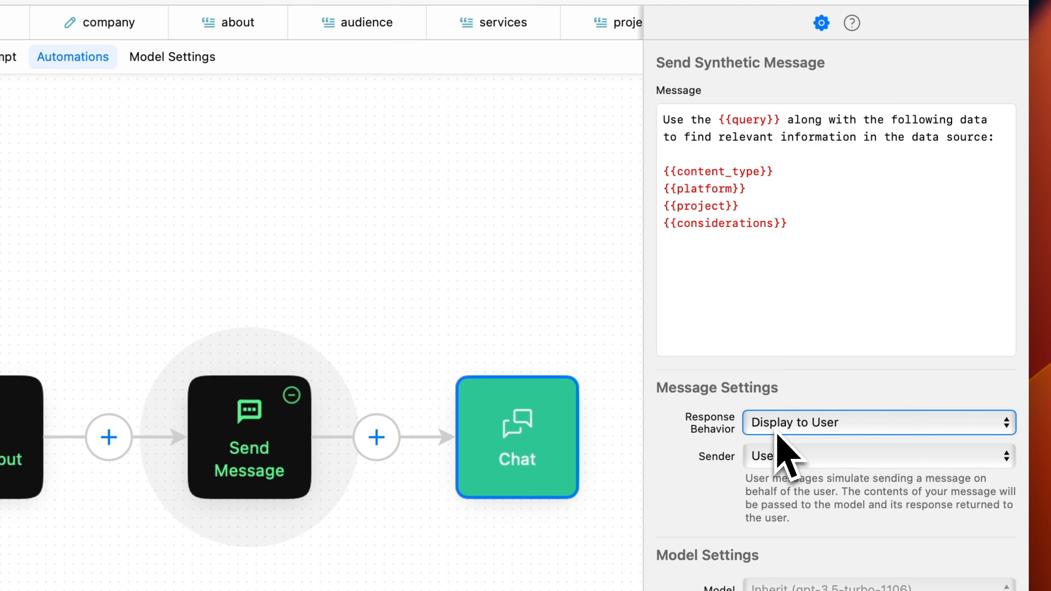
{"action": "left_click", "coordinate": [777, 432]}
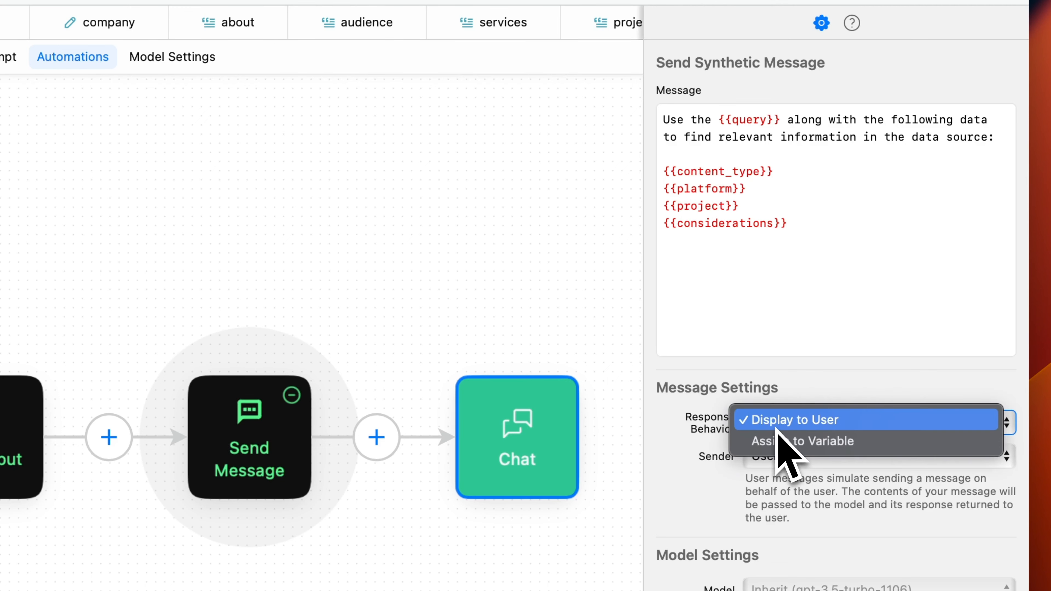
{"action": "left_click", "coordinate": [779, 442]}
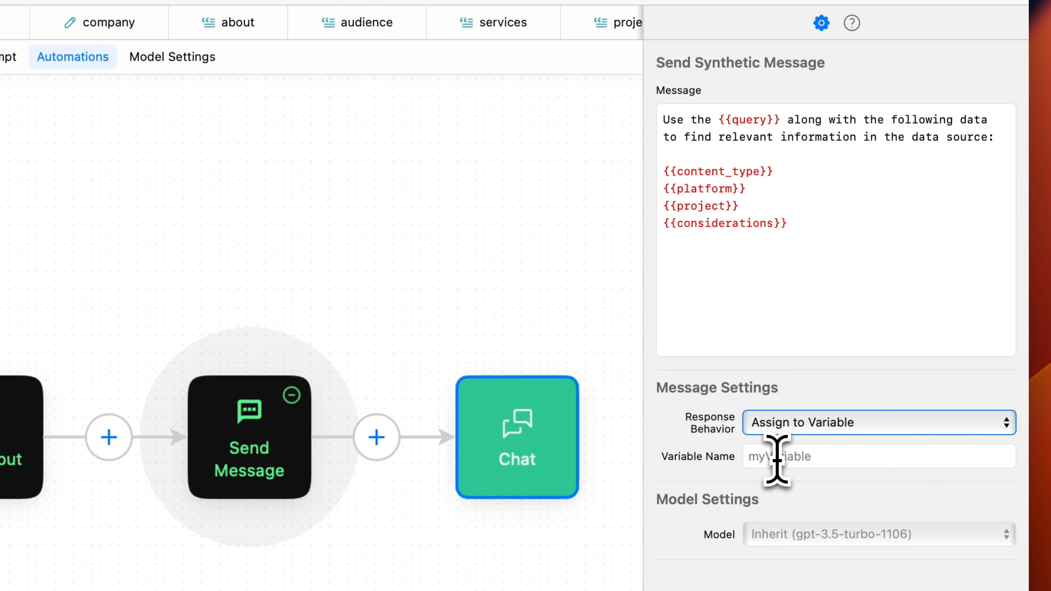
{"action": "left_click", "coordinate": [777, 460]}
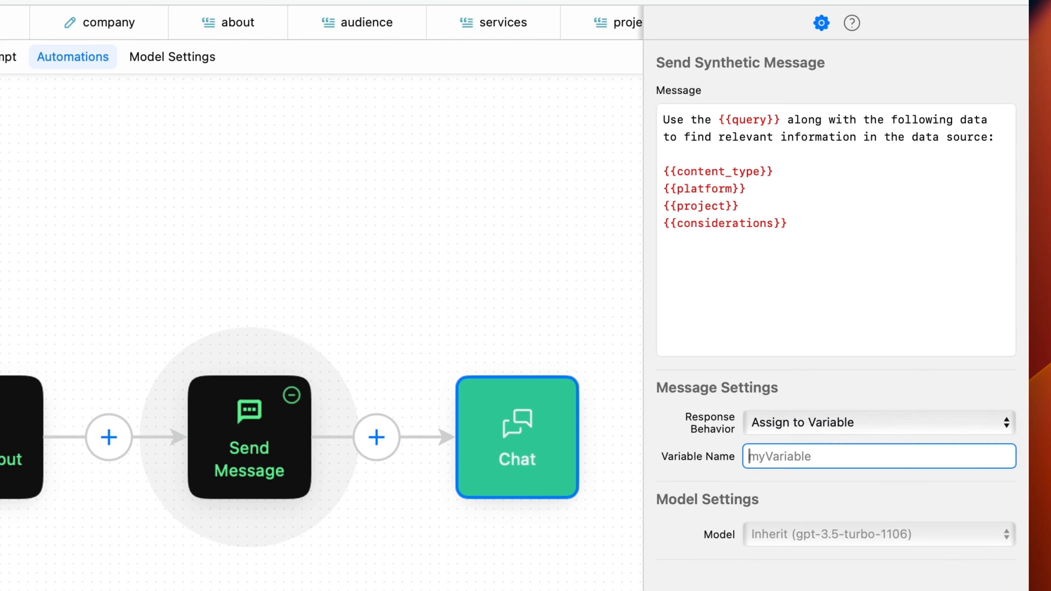
{"action": "type", "text": "refined_query"}
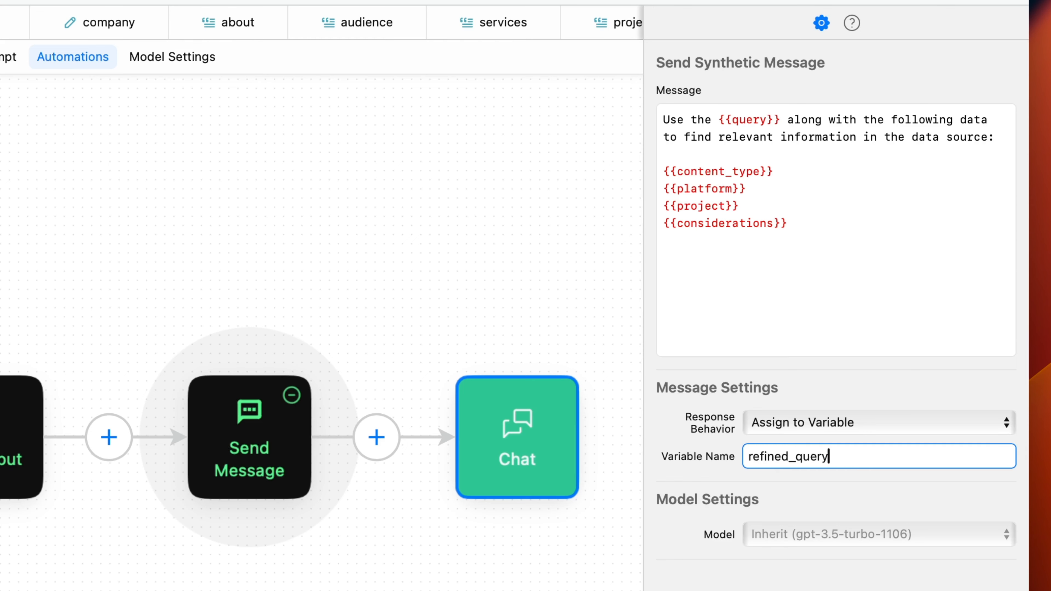
{"action": "left_click", "coordinate": [763, 498]}
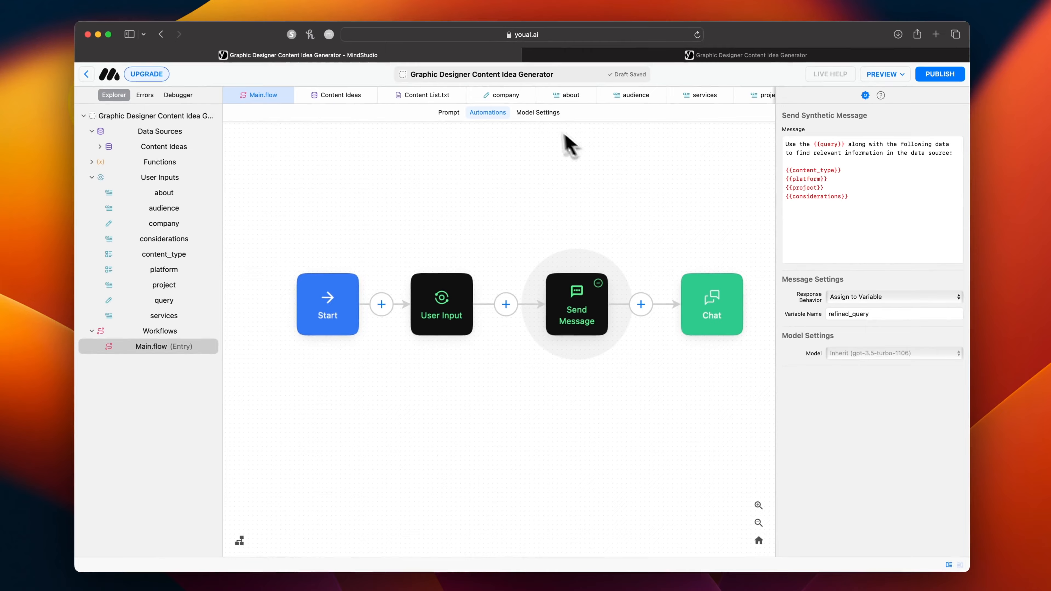
Change the underlying model of Main.flow to GPT-4 Turbo (gpt-4-1106-preview).
{"action": "left_click", "coordinate": [251, 68]}
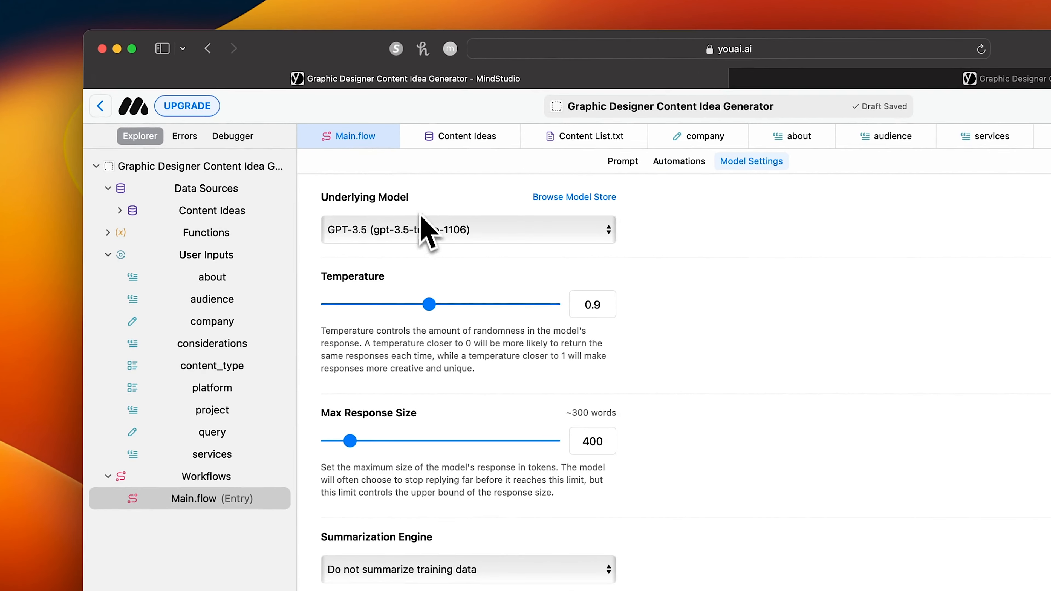
{"action": "left_click", "coordinate": [425, 238]}
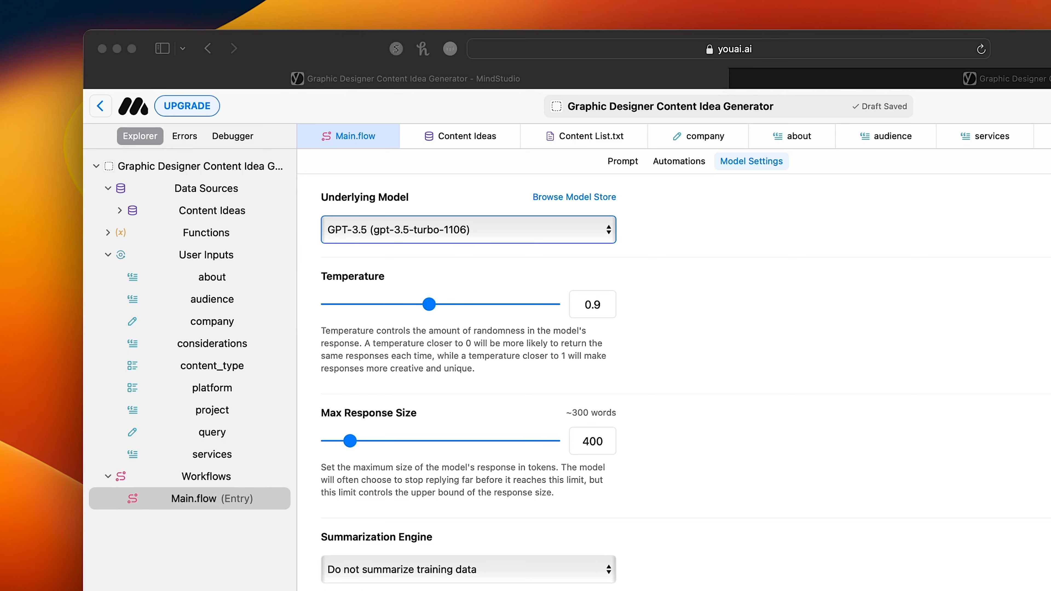
{"action": "left_click", "coordinate": [395, 236]}
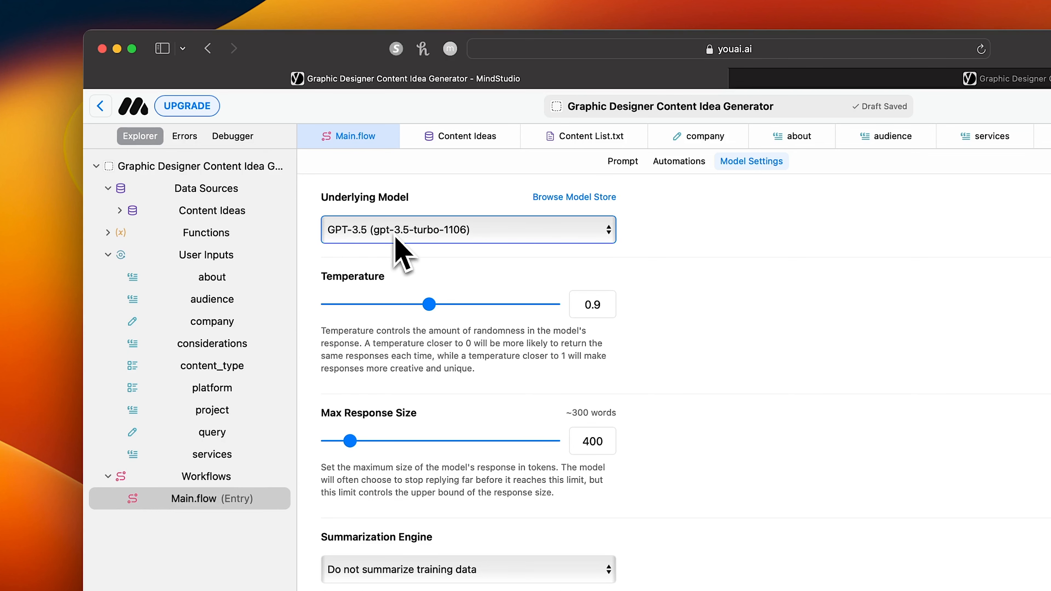
{"action": "left_click", "coordinate": [395, 237]}
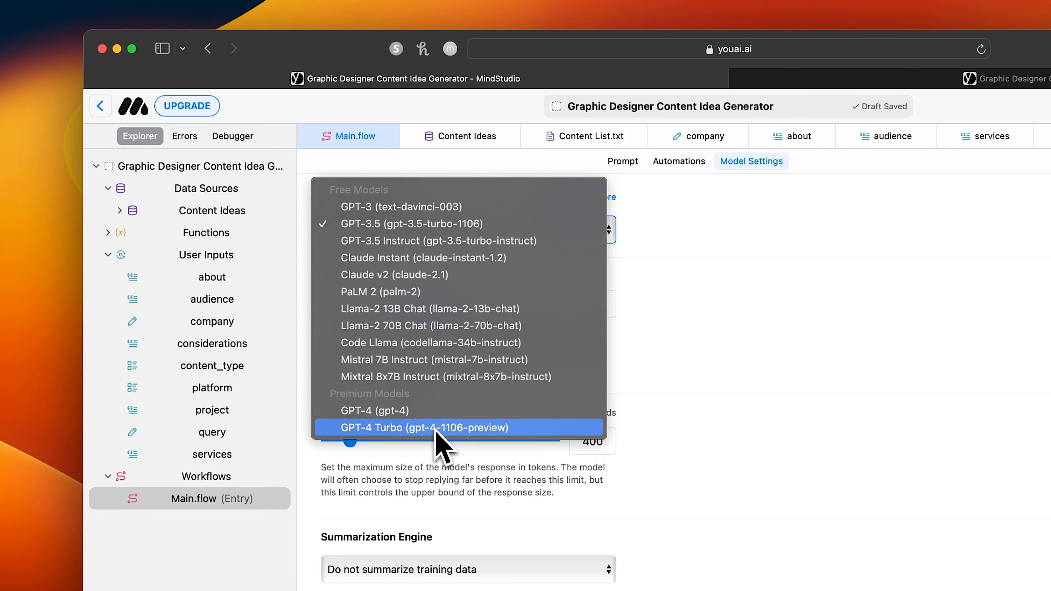
{"action": "left_click", "coordinate": [497, 431]}
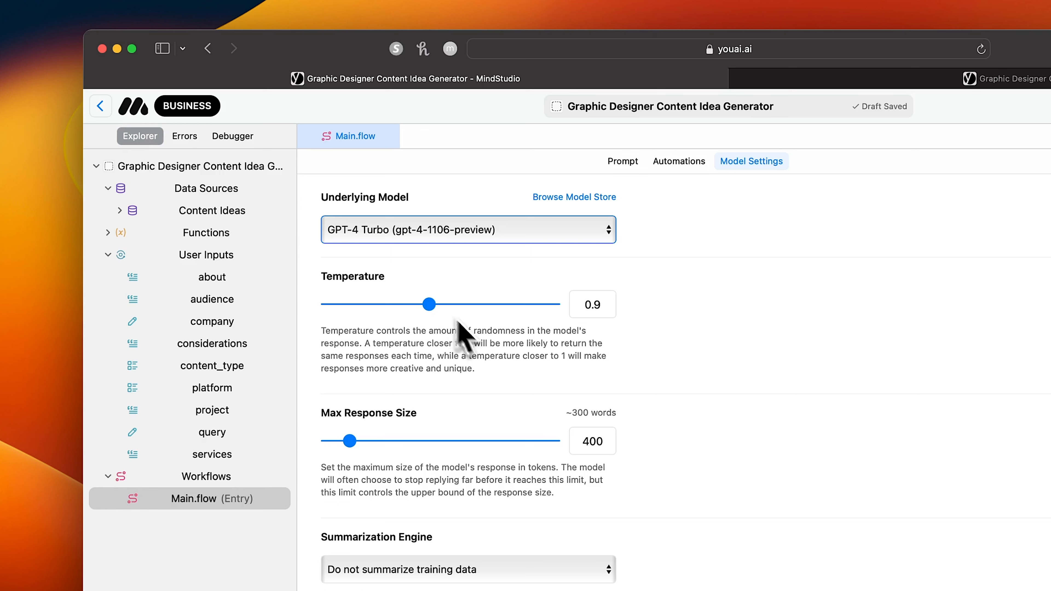
Set the temperature to 1 and the max response size to 1500 in the model settings of Main.flow.
{"action": "left_click_drag", "start_coordinate": [429, 307], "coordinate": [514, 309]}
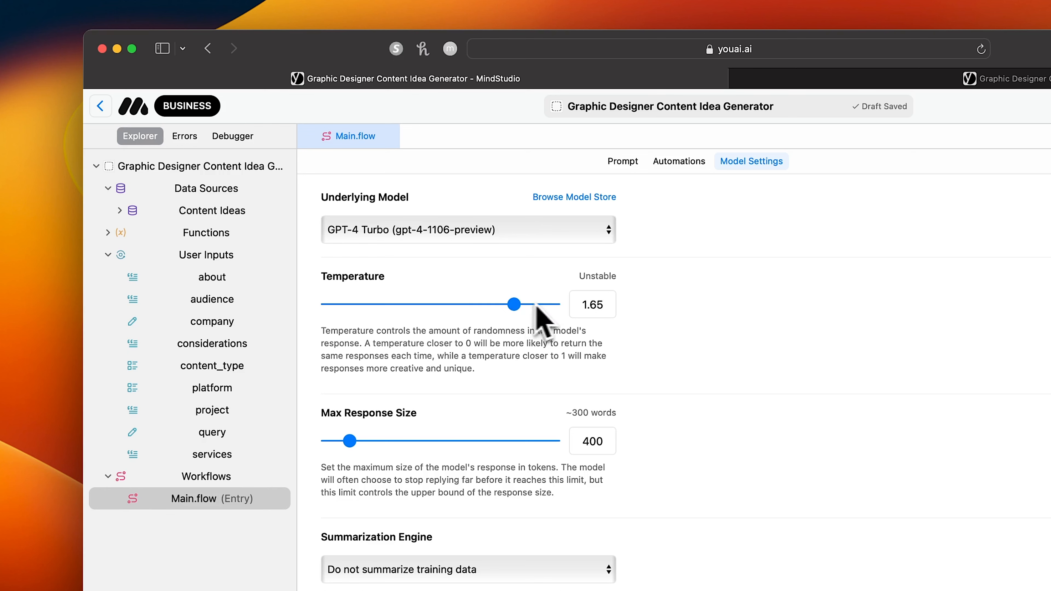
{"action": "left_click_drag", "start_coordinate": [605, 305], "coordinate": [573, 305]}
{"action": "type", "text": "1"}
{"action": "key", "text": "Tab"}
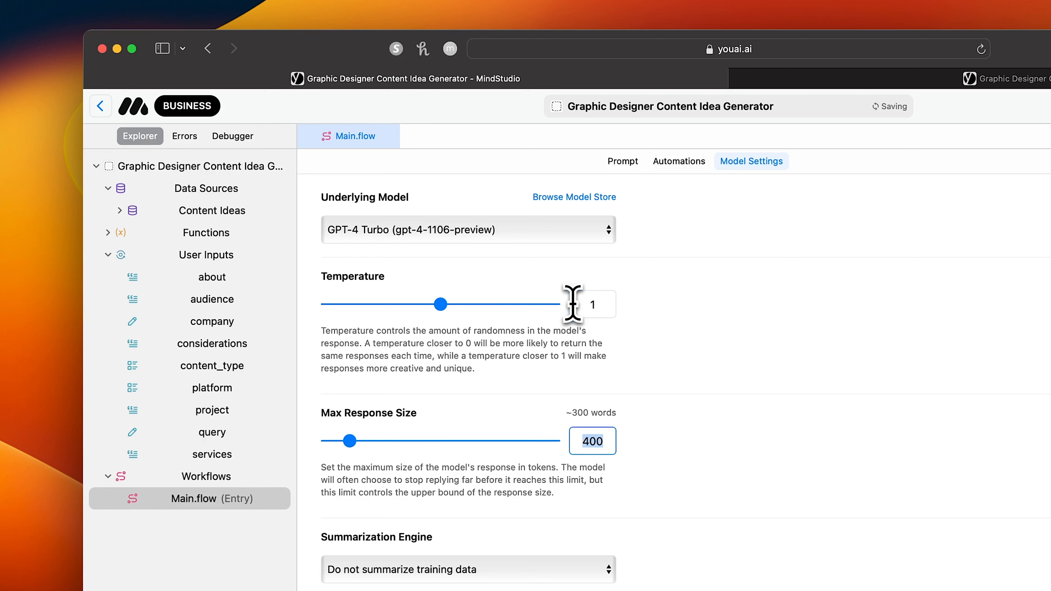
{"action": "left_click_drag", "start_coordinate": [350, 441], "coordinate": [385, 441]}
{"action": "double_click", "coordinate": [596, 441]}
{"action": "type", "text": "1500"}
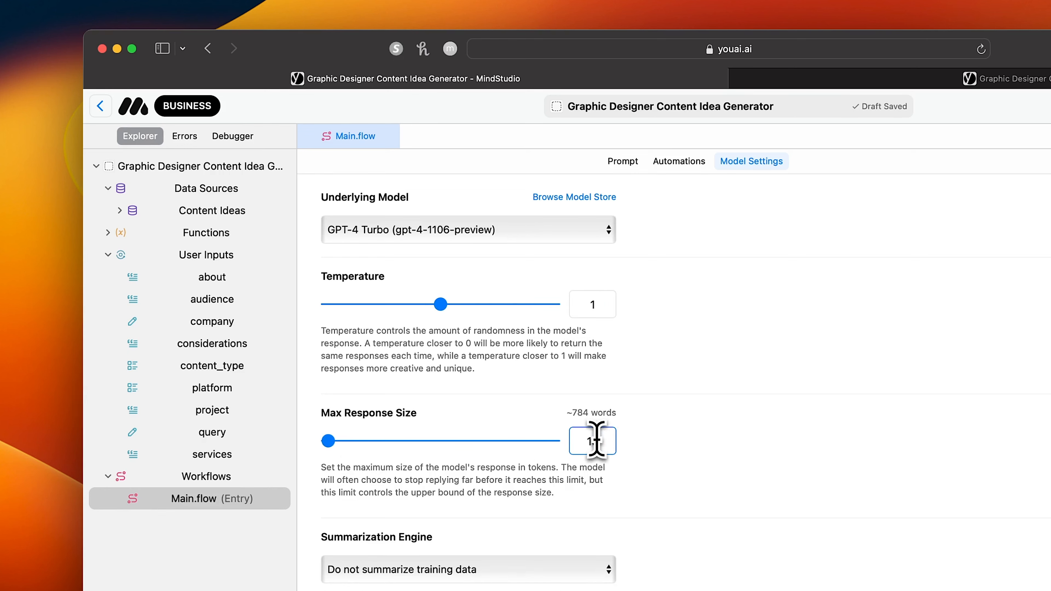
{"action": "key", "text": "Tab"}
Set the Send Message block's model to GPT-4 Turbo (gpt-4-1106-preview) with temperature 1 and 4000 max response tokens.
{"action": "left_click", "coordinate": [681, 162]}
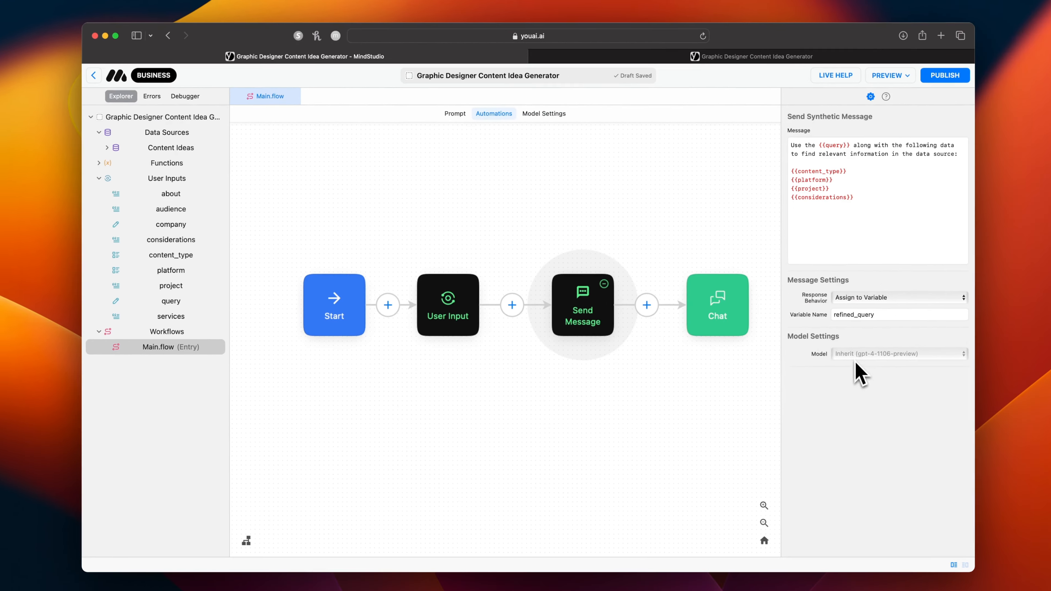
{"action": "left_click", "coordinate": [859, 354]}
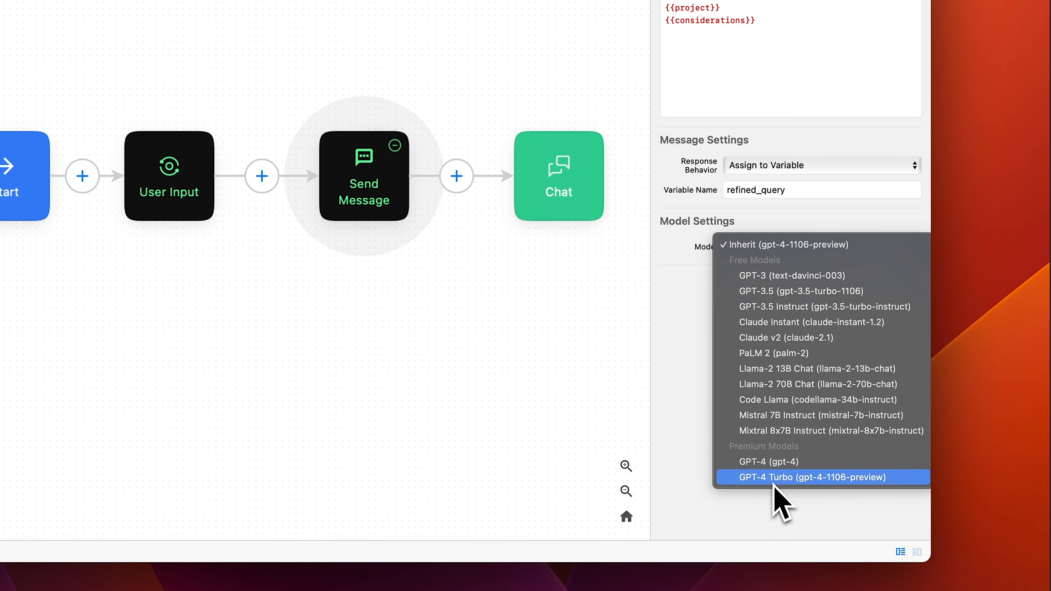
{"action": "left_click", "coordinate": [760, 478]}
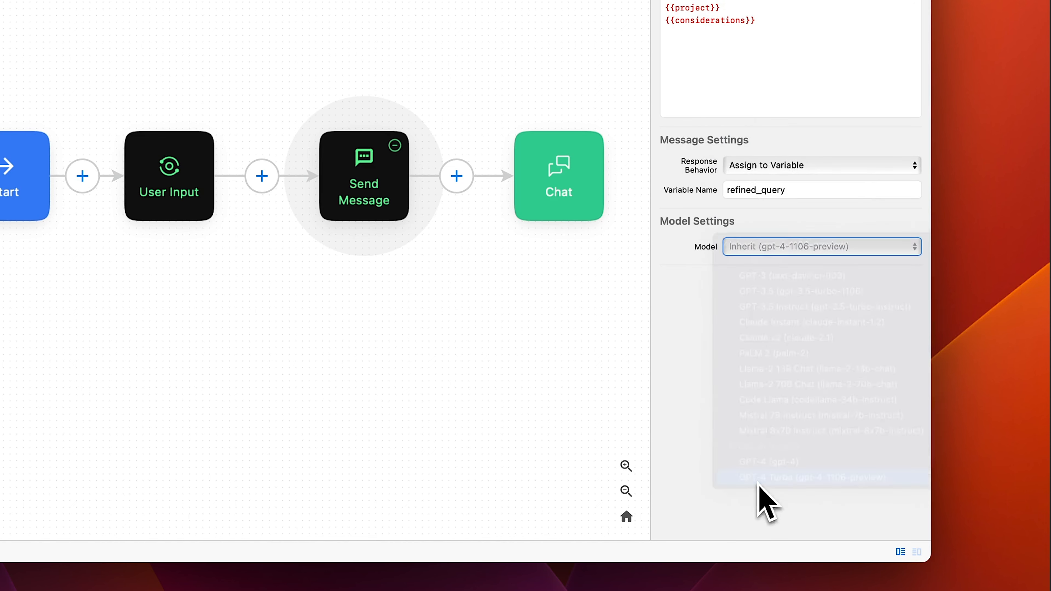
{"action": "left_click", "coordinate": [754, 273]}
{"action": "type", "text": "1"}
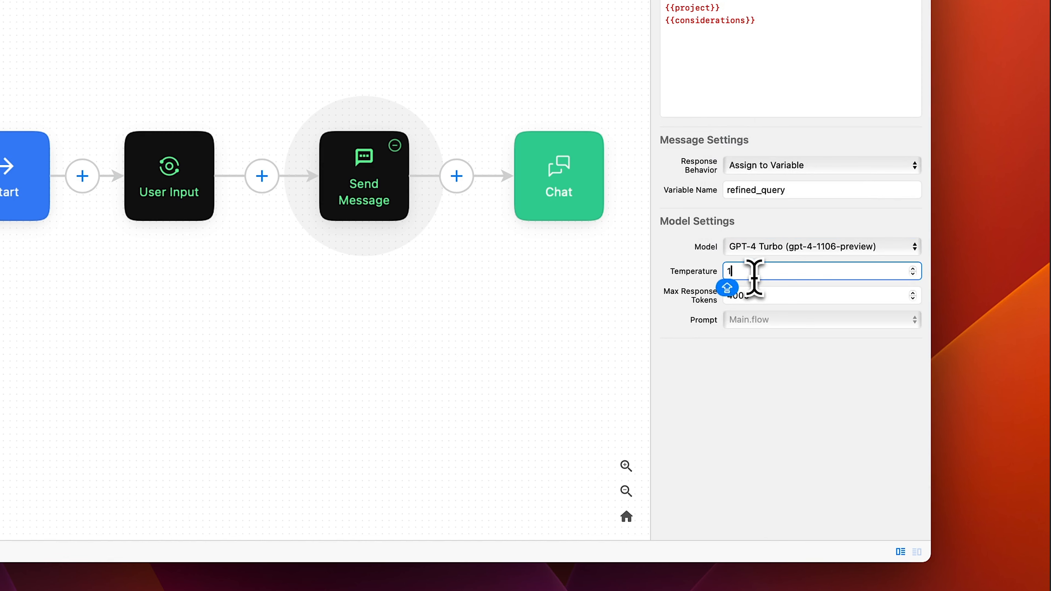
{"action": "key", "text": "Tab"}
{"action": "type", "text": "4000"}
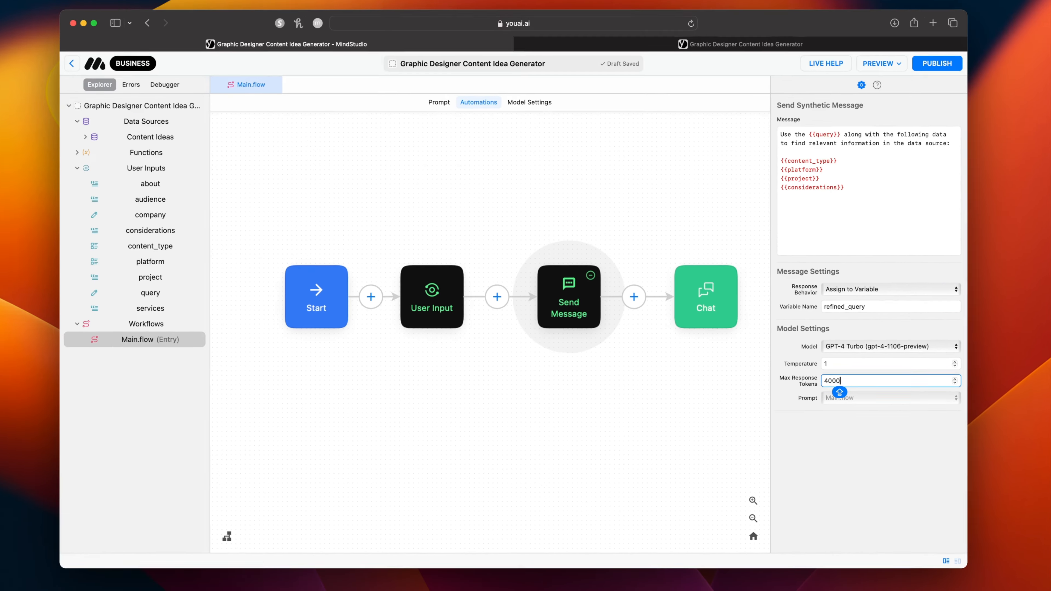
Add a Query Data block between the Send Message and Chat blocks, using the Content Ideas data source.
{"action": "left_click", "coordinate": [358, 182]}
{"action": "left_click", "coordinate": [331, 296]}
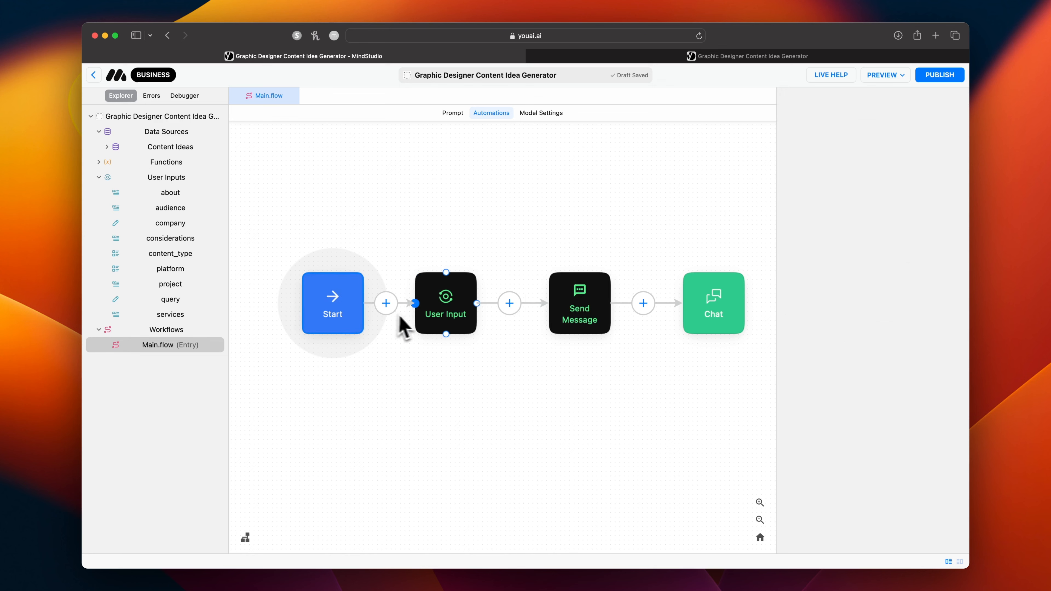
{"action": "left_click", "coordinate": [437, 306]}
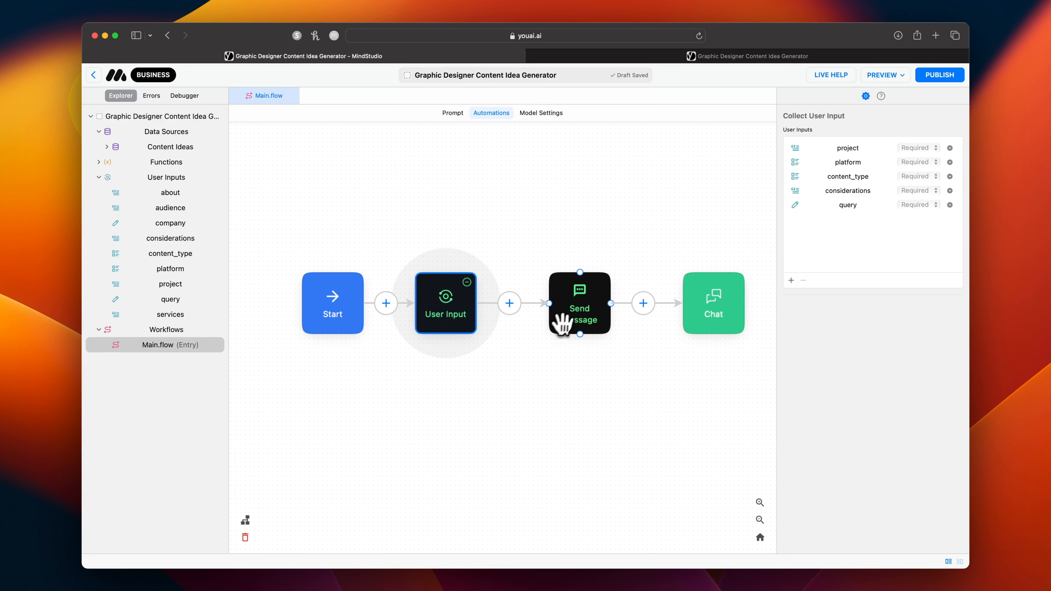
{"action": "left_click", "coordinate": [569, 312]}
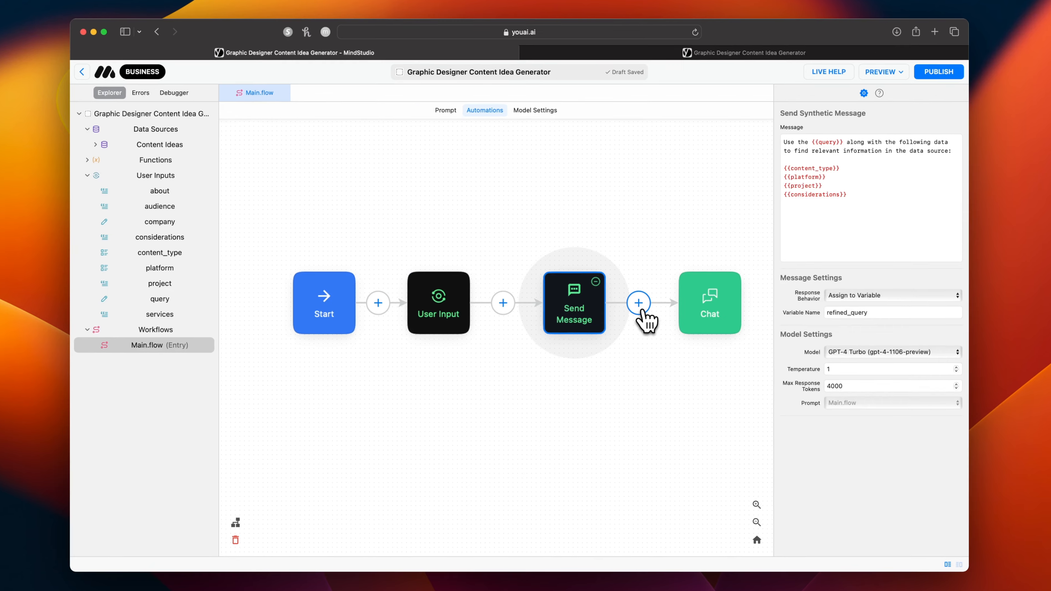
{"action": "left_click", "coordinate": [643, 303]}
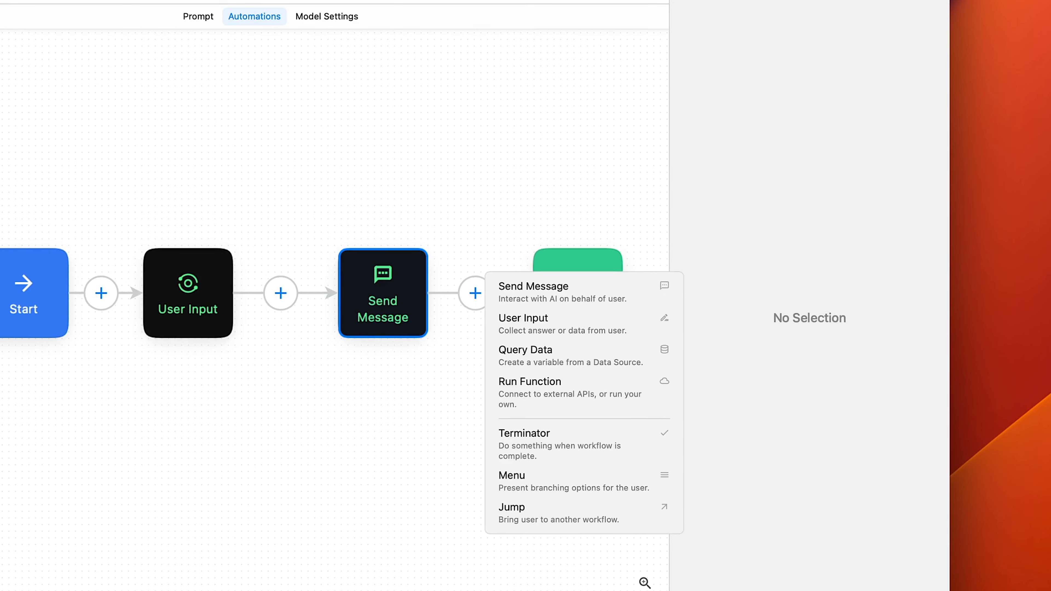
{"action": "left_click", "coordinate": [520, 364]}
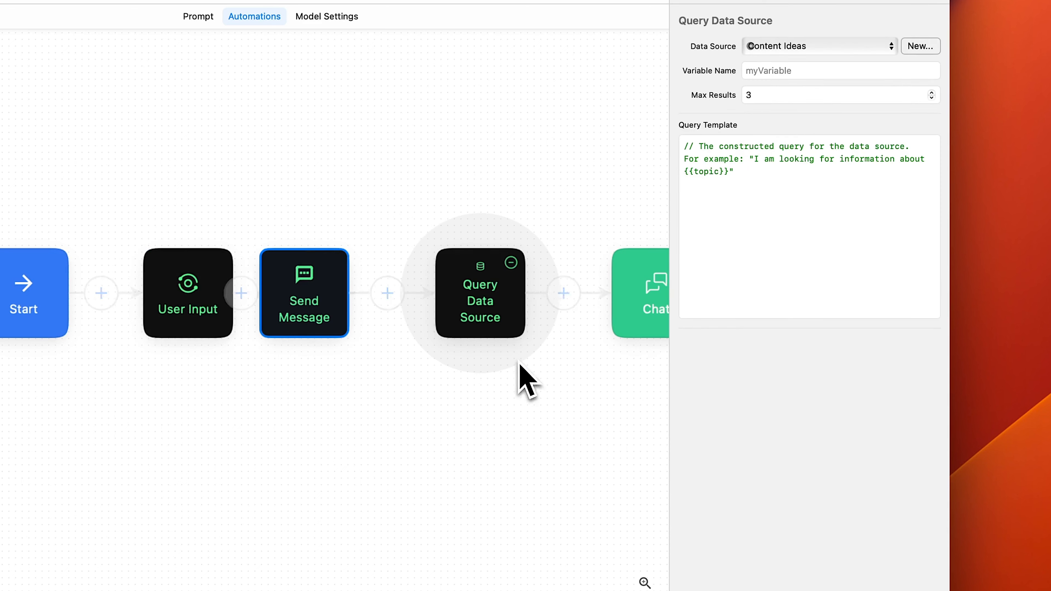
{"action": "left_click", "coordinate": [786, 48]}
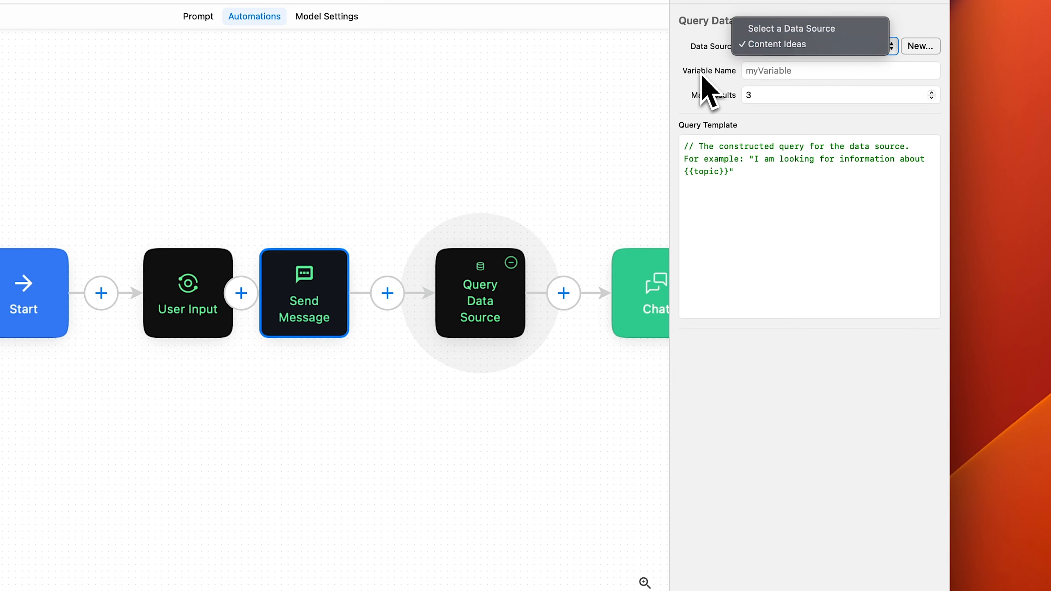
Name the Query Data Source block's variable "query_result" and replace its query template with {{refined_query}}.
{"action": "left_click", "coordinate": [330, 270]}
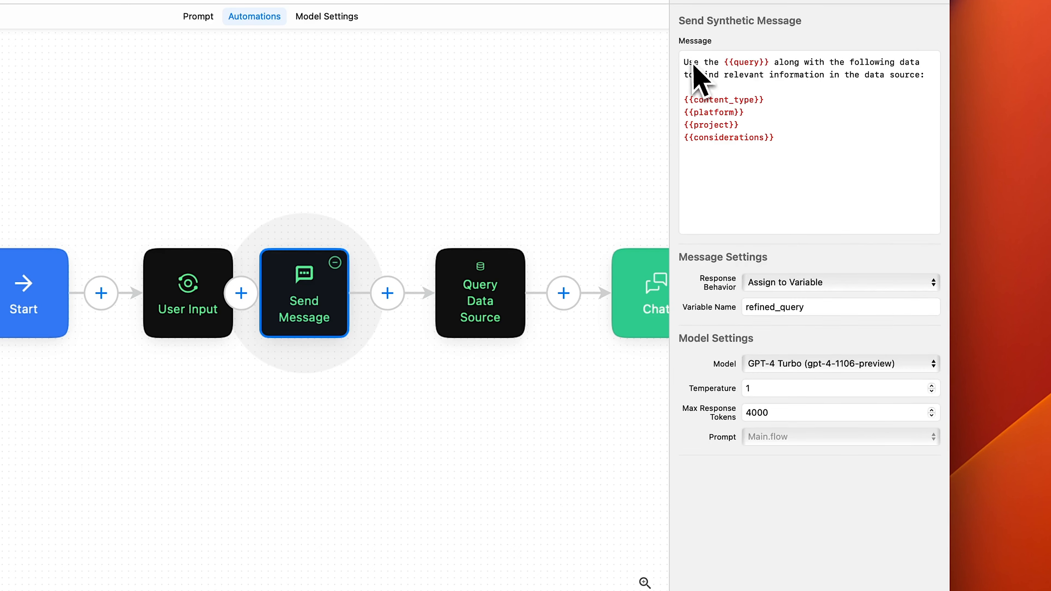
{"action": "left_click", "coordinate": [501, 286]}
{"action": "left_click", "coordinate": [849, 71]}
{"action": "type", "text": "query_resu"}
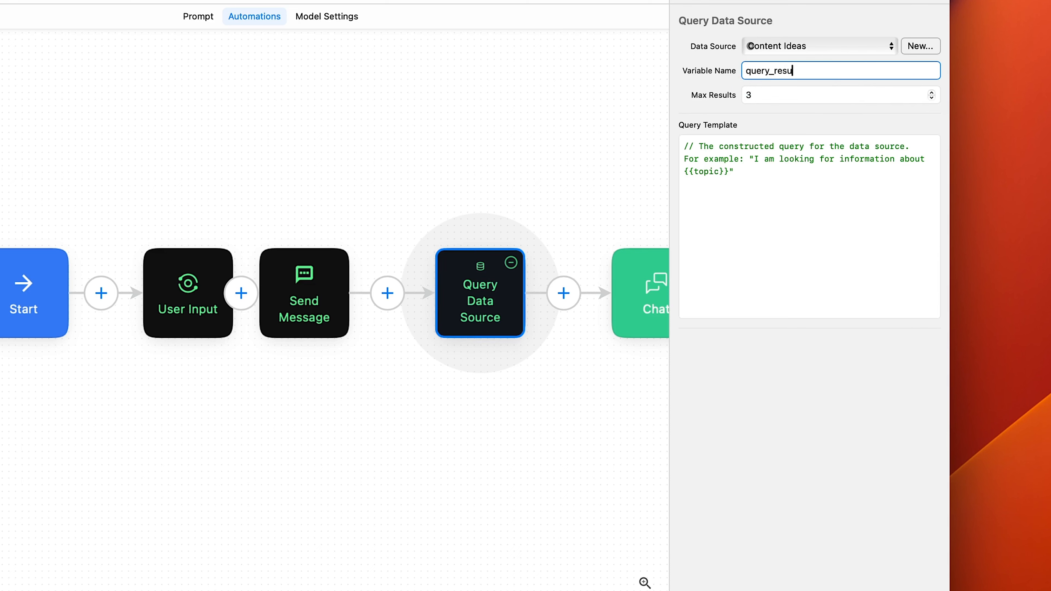
{"action": "type", "text": "lt"}
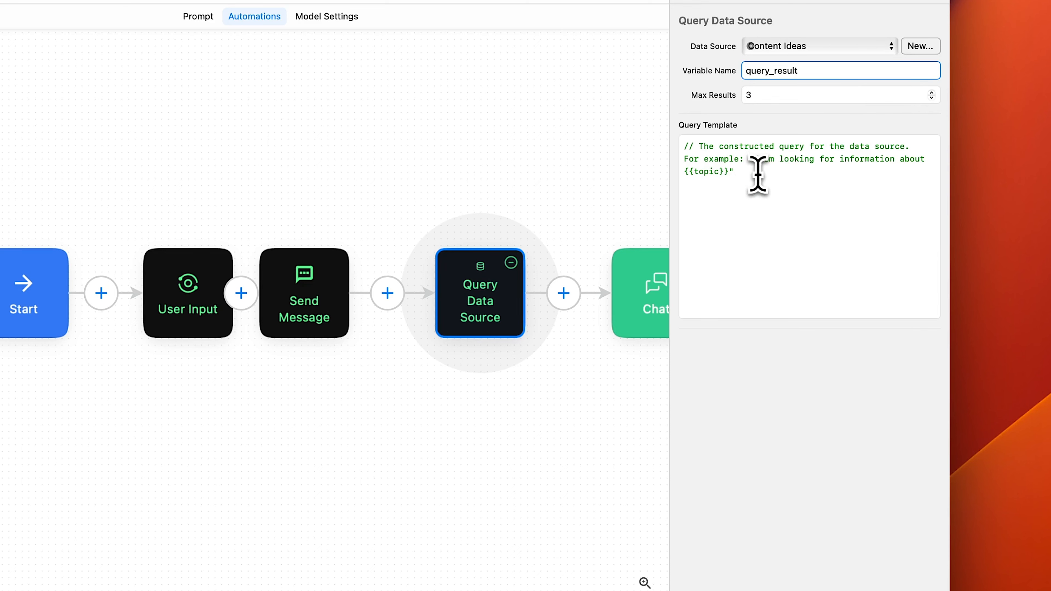
{"action": "left_click_drag", "start_coordinate": [756, 179], "coordinate": [661, 125]}
{"action": "type", "text": "{{refined_query"}
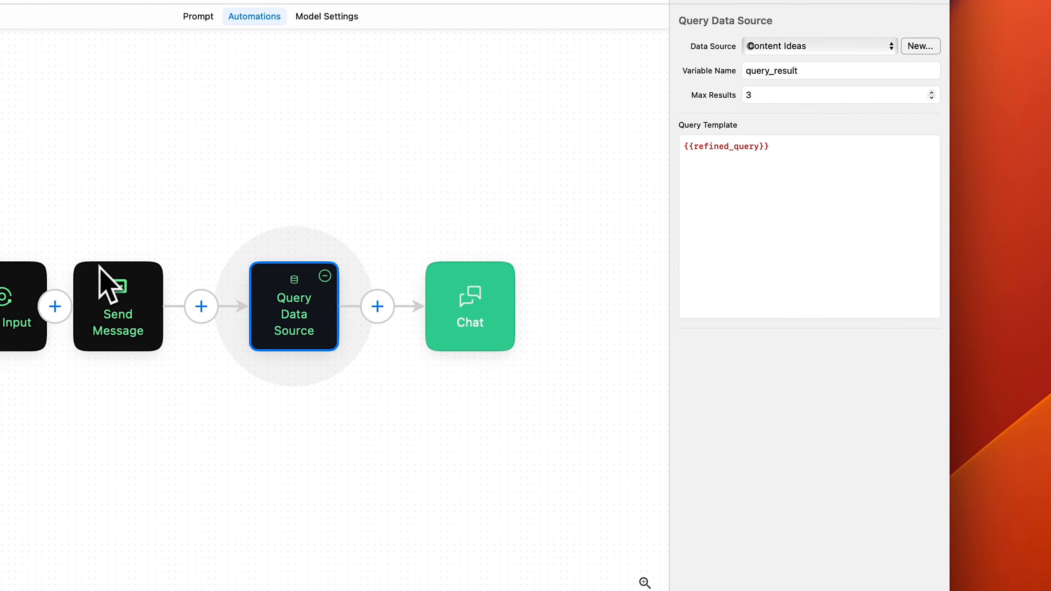
Add a Send Message block between the Query Data Source and Chat blocks.
{"action": "left_click_drag", "start_coordinate": [245, 349], "coordinate": [302, 349]}
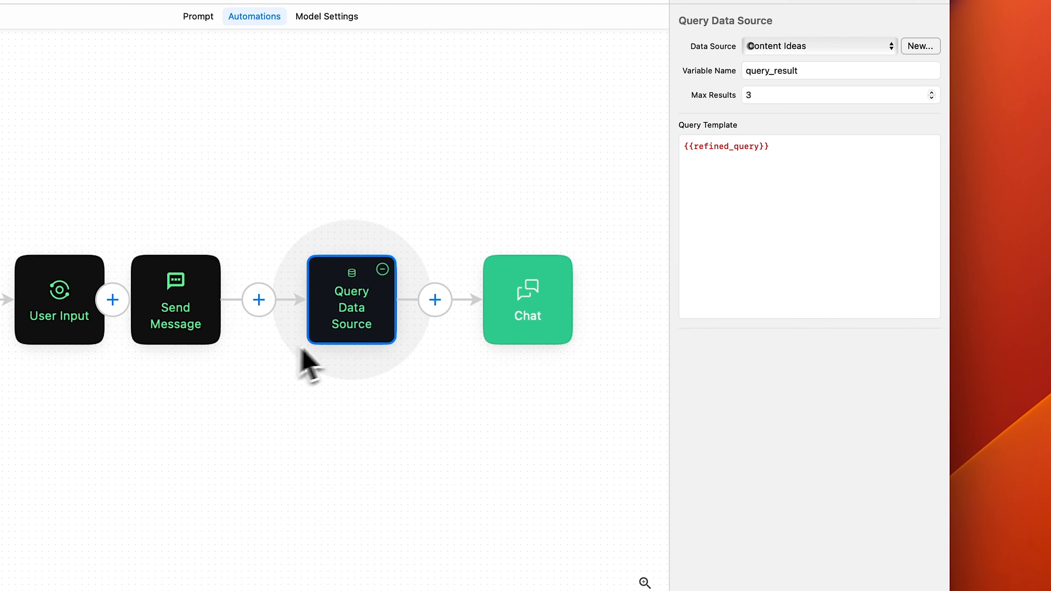
{"action": "left_click", "coordinate": [439, 306]}
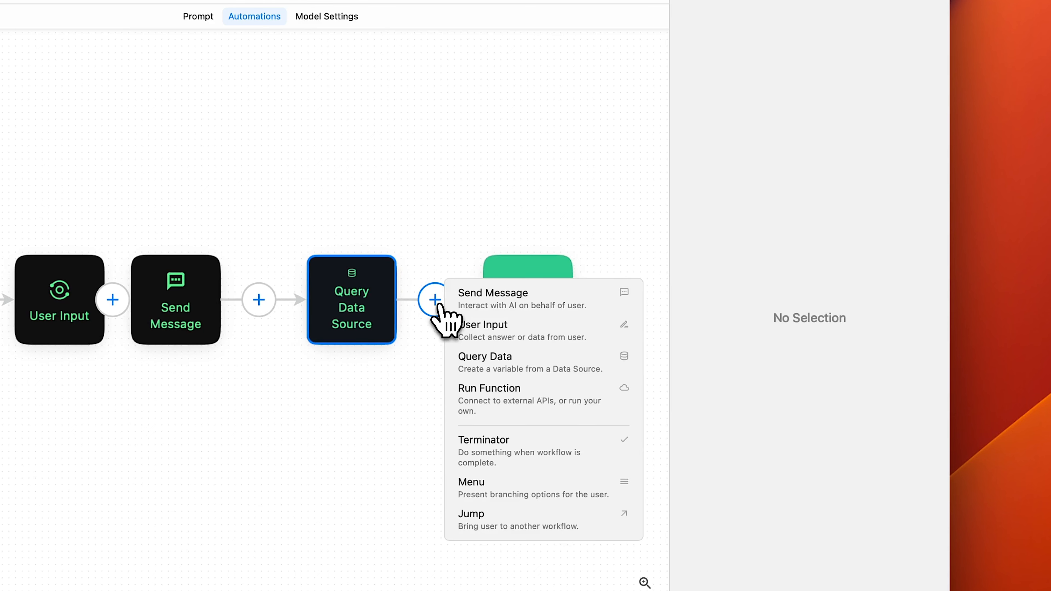
{"action": "left_click", "coordinate": [490, 303]}
Write a message using {{query_result}} and outside sources as context, beginning with the human's overall goal, then asking "What are some content ideas based on {{query}}?".
{"action": "left_click", "coordinate": [846, 141]}
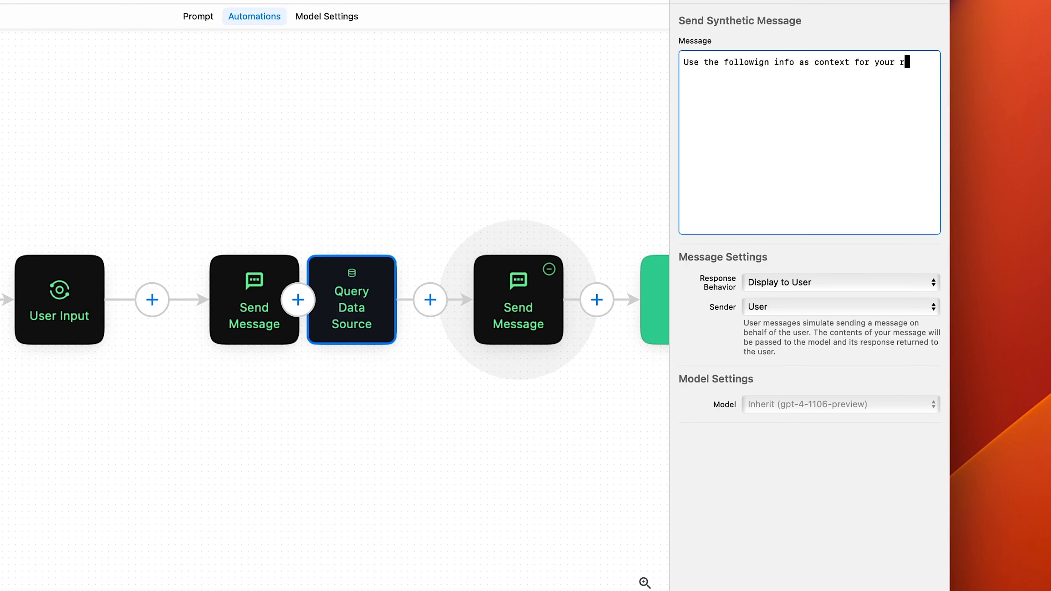
{"action": "type", "text": "sed on"}
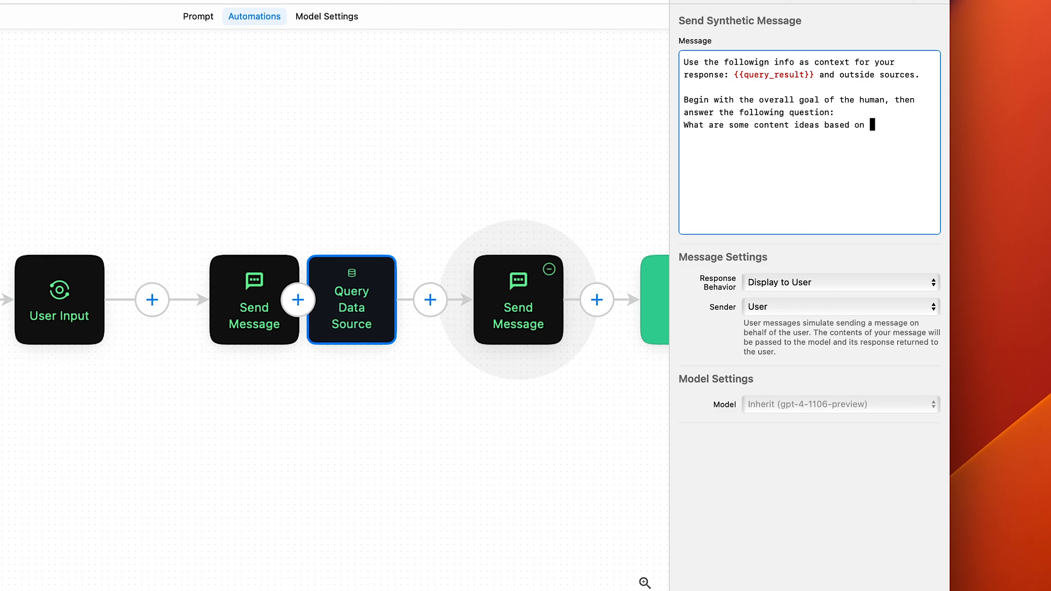
{"action": "type", "text": "{{query}}?"}
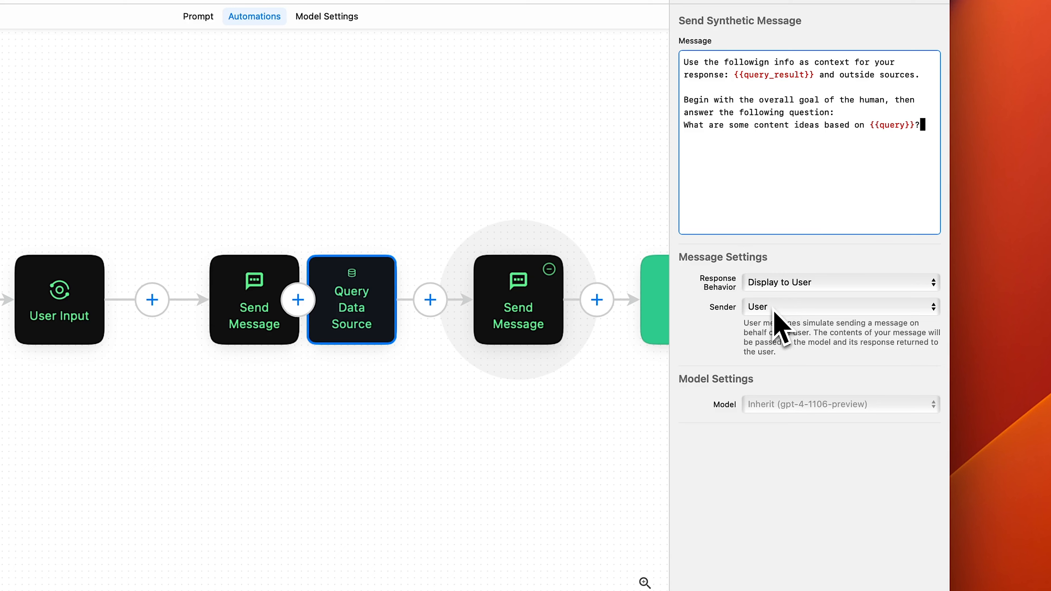
Set the new message block's model to GPT-4 Turbo (gpt-4-1106-preview) with temperature 1.
{"action": "left_click", "coordinate": [811, 404]}
{"action": "left_click", "coordinate": [790, 533]}
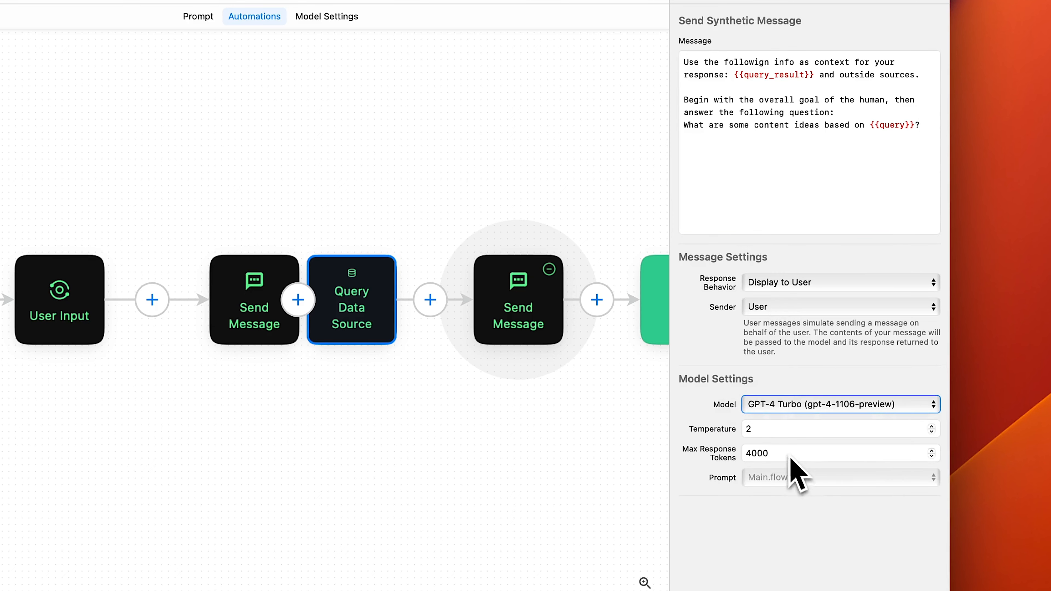
{"action": "double_click", "coordinate": [784, 433]}
{"action": "type", "text": "1"}
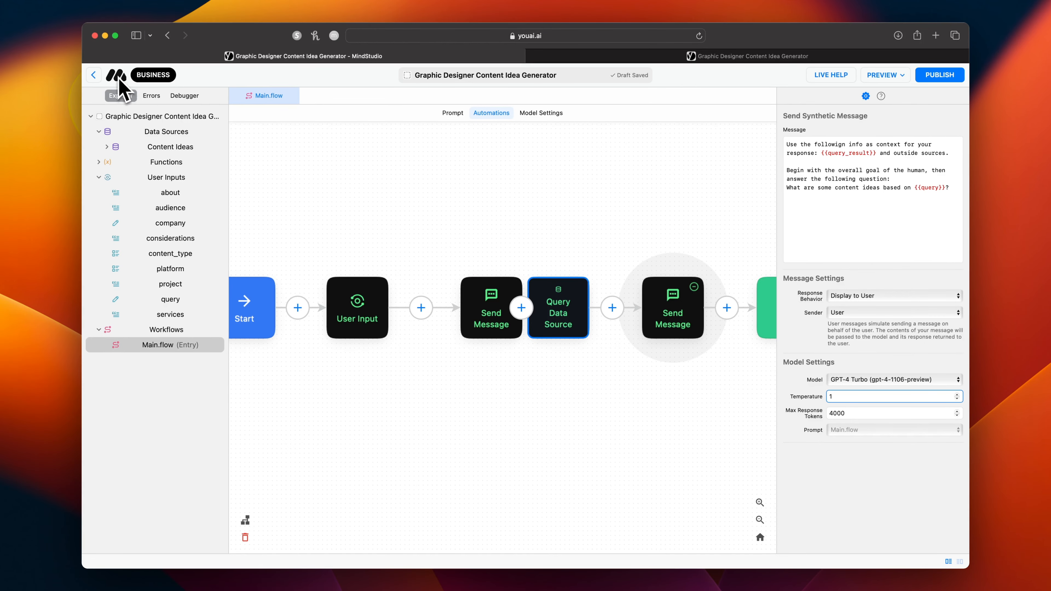
Leave the AI editor and read the details of the GPT-4 Turbo and GPT-3.5 models in the platform's model list.
{"action": "left_click", "coordinate": [94, 75]}
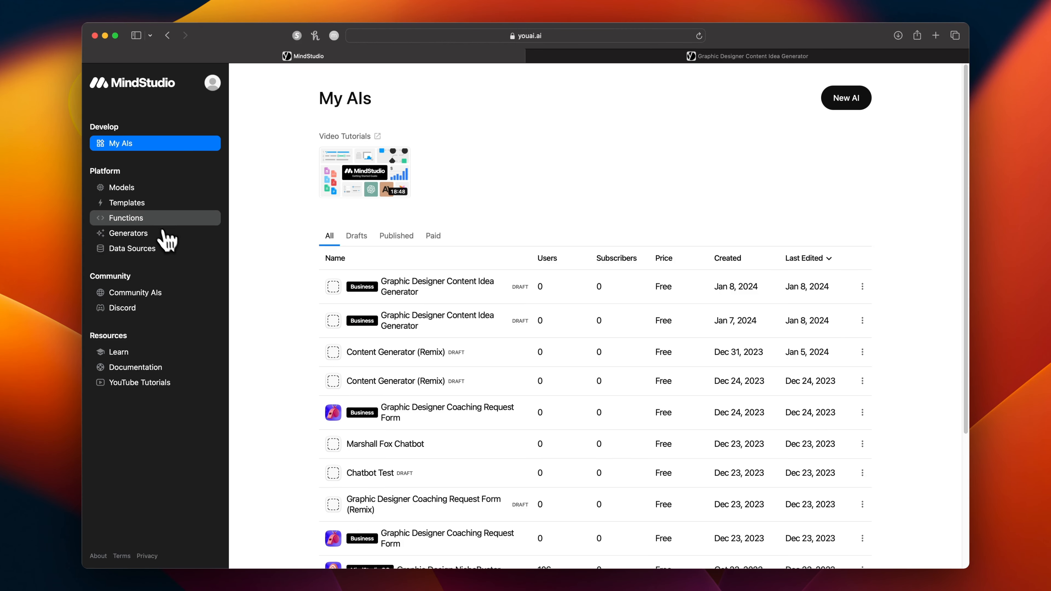
{"action": "left_click", "coordinate": [153, 192]}
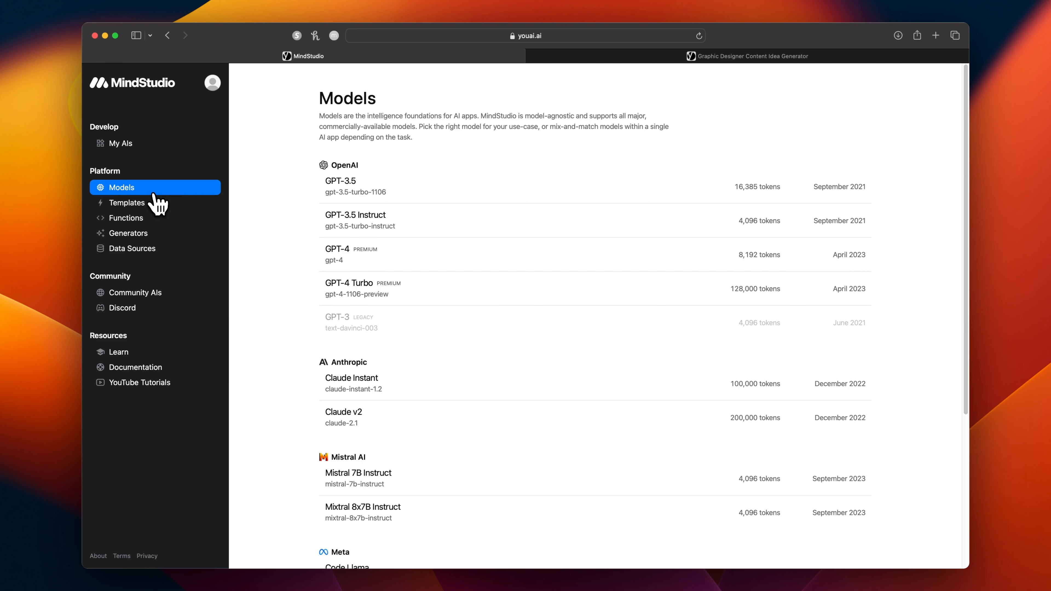
{"action": "left_click", "coordinate": [364, 290]}
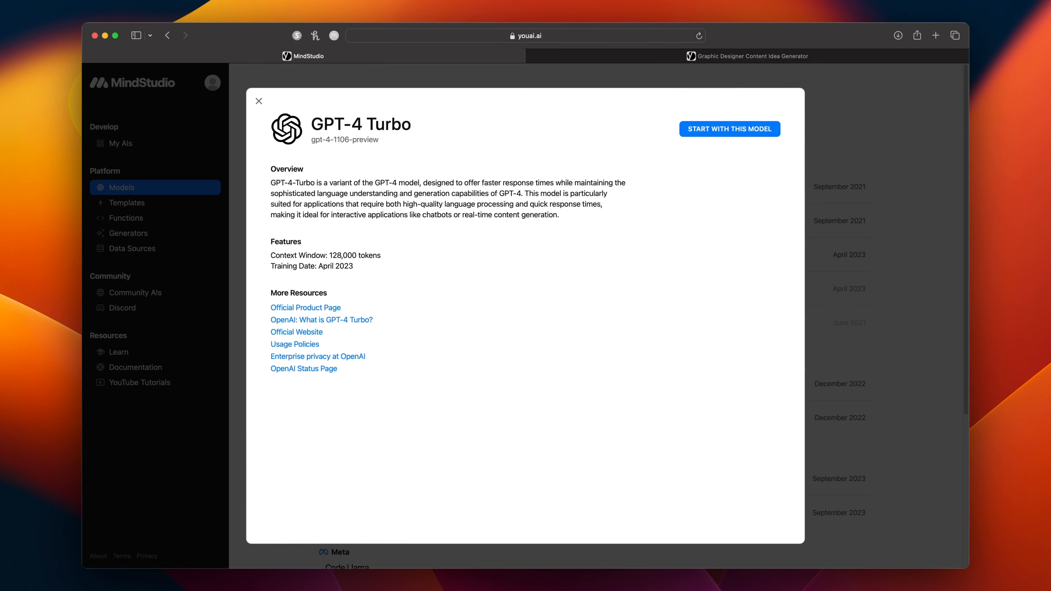
{"action": "left_click", "coordinate": [260, 103]}
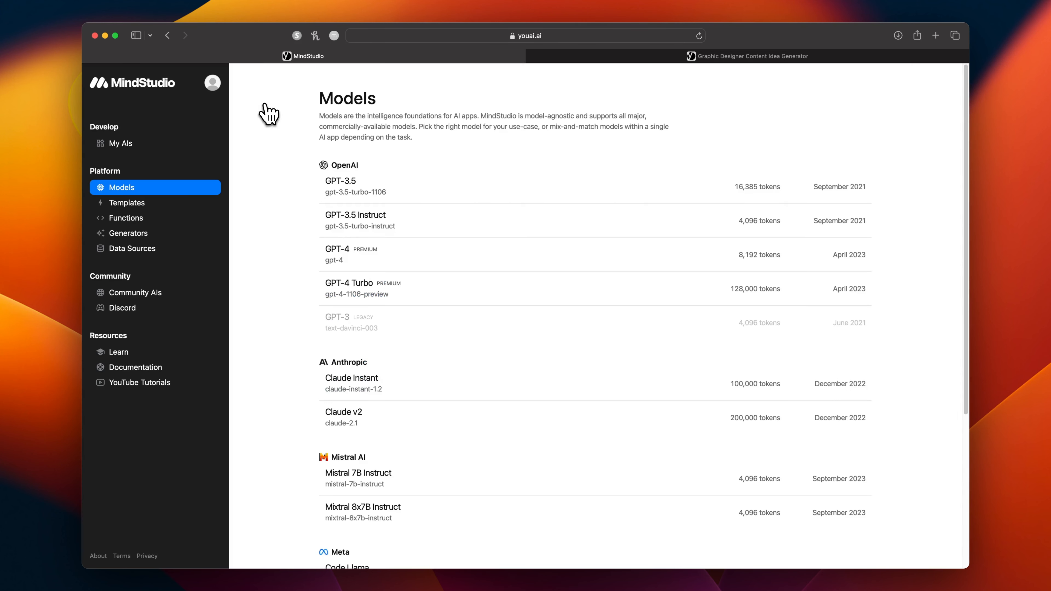
{"action": "left_click", "coordinate": [348, 187]}
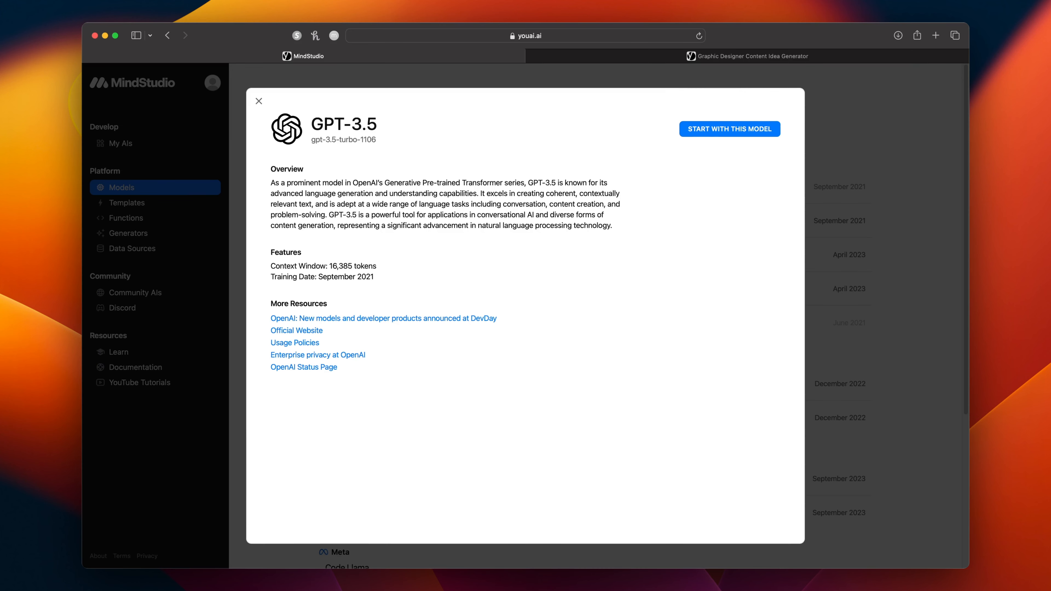
{"action": "left_click", "coordinate": [191, 203]}
Look through the platform's functions, prompt generators, data sources and documentation, then return to the dashboard.
{"action": "left_click", "coordinate": [186, 219]}
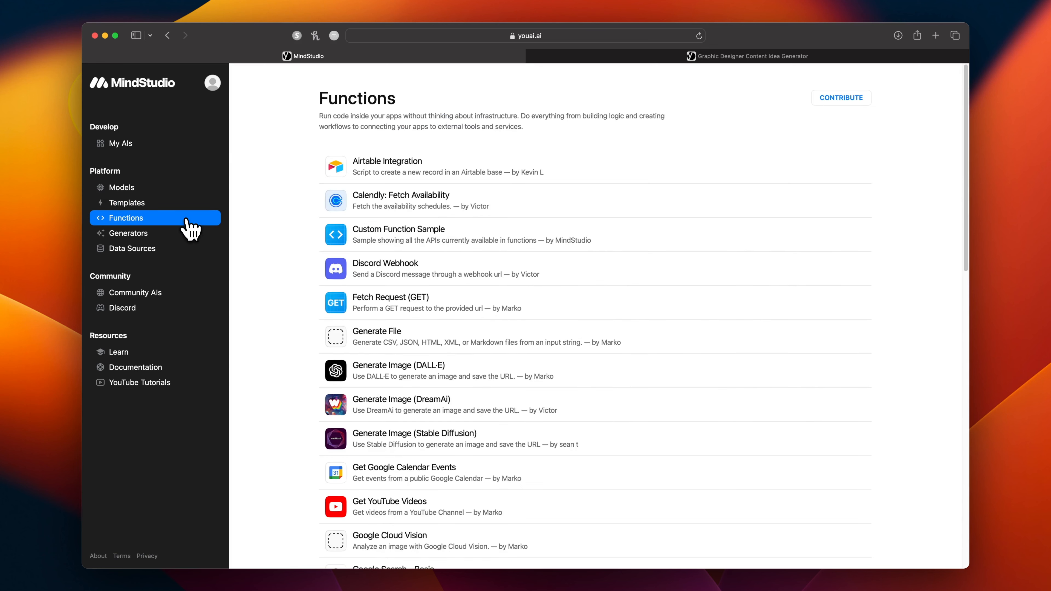
{"action": "left_click", "coordinate": [185, 234]}
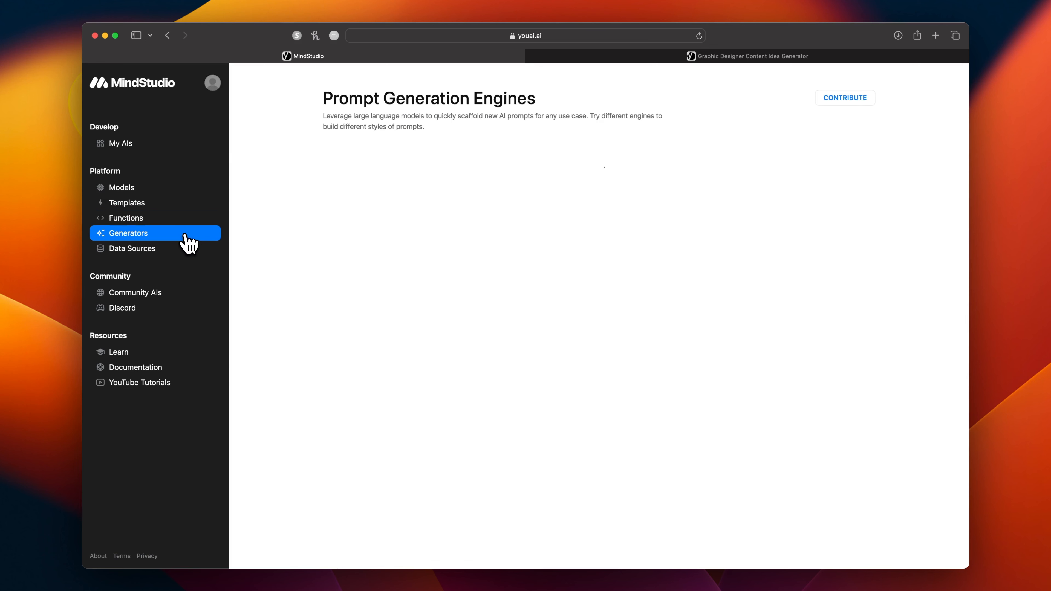
{"action": "left_click", "coordinate": [187, 249]}
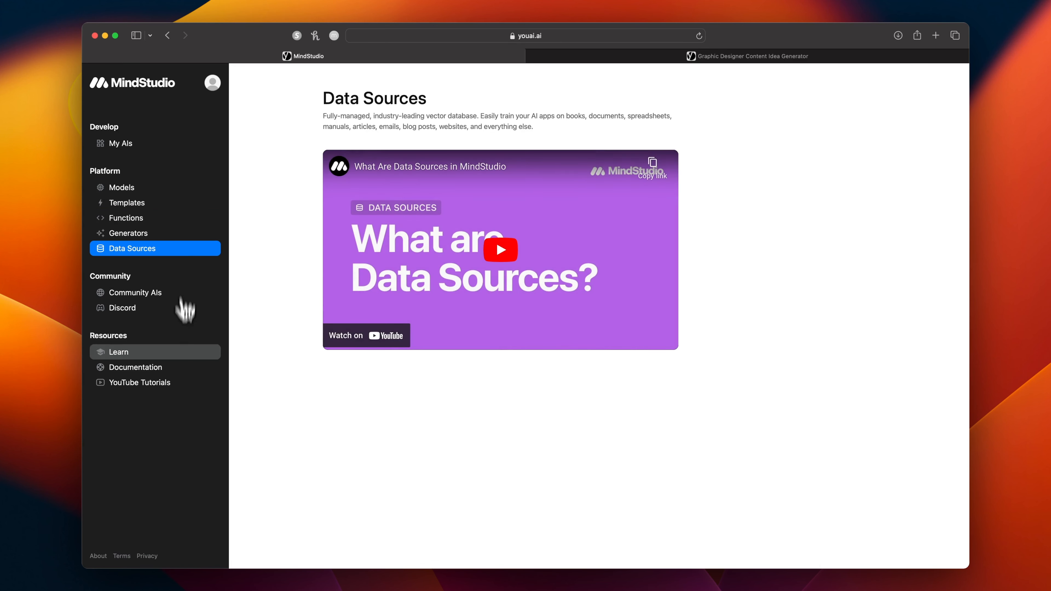
{"action": "left_click", "coordinate": [173, 368]}
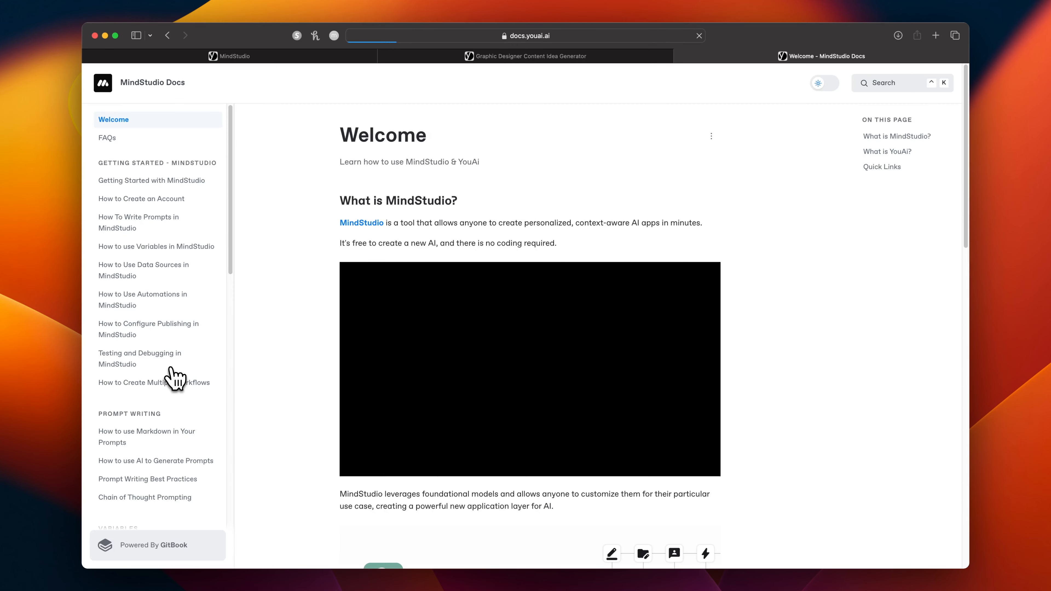
{"action": "key", "text": "ctrl+Tab"}
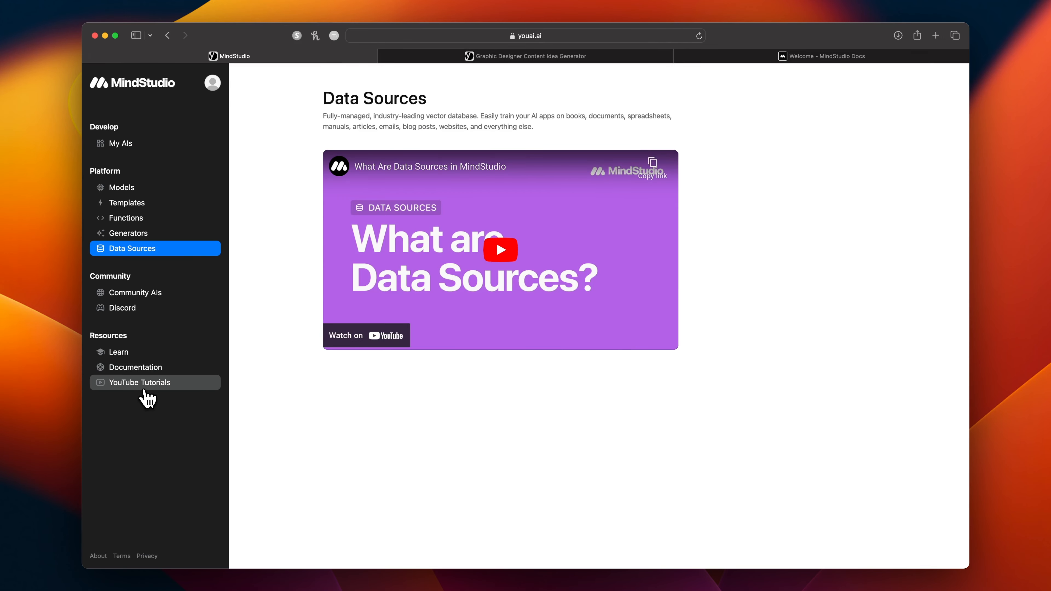
Look at the YouTube tutorials link, then reopen the most recently edited Graphic Designer Content Idea Generator draft for editing.
{"action": "left_click", "coordinate": [141, 382]}
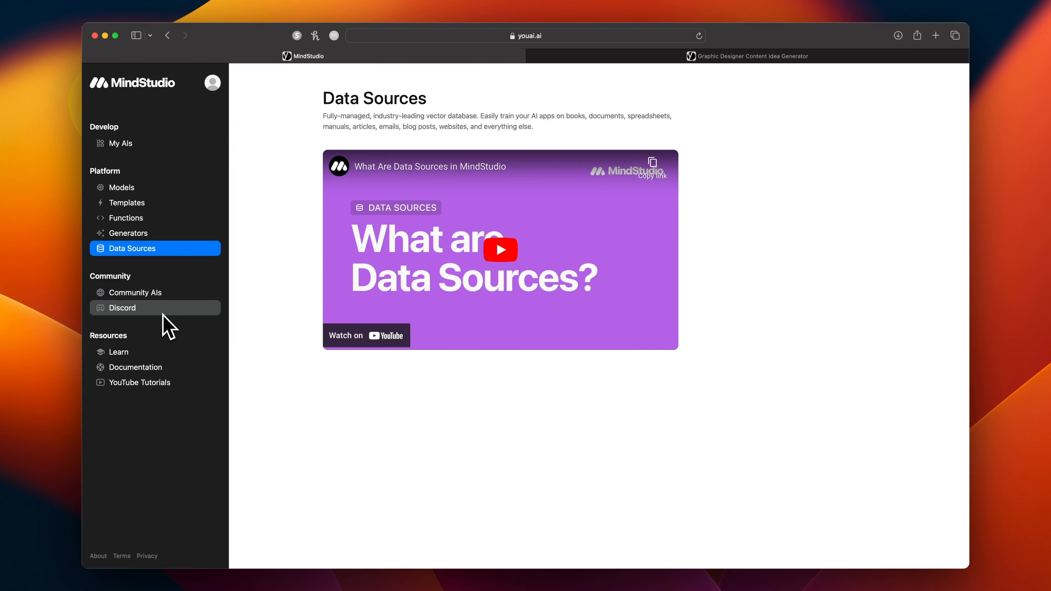
{"action": "left_click", "coordinate": [156, 144]}
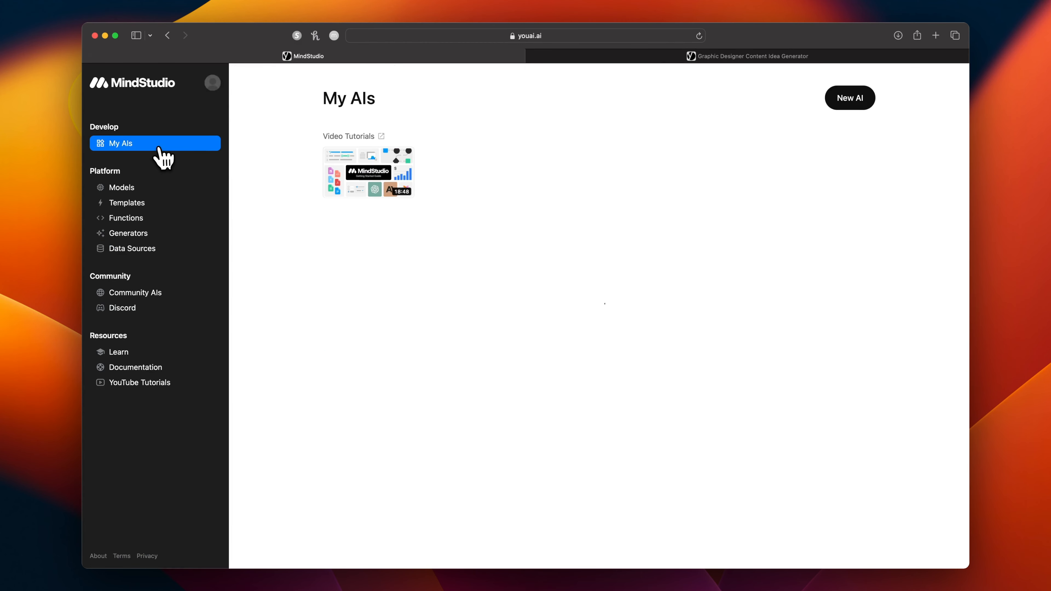
{"action": "left_click", "coordinate": [866, 290]}
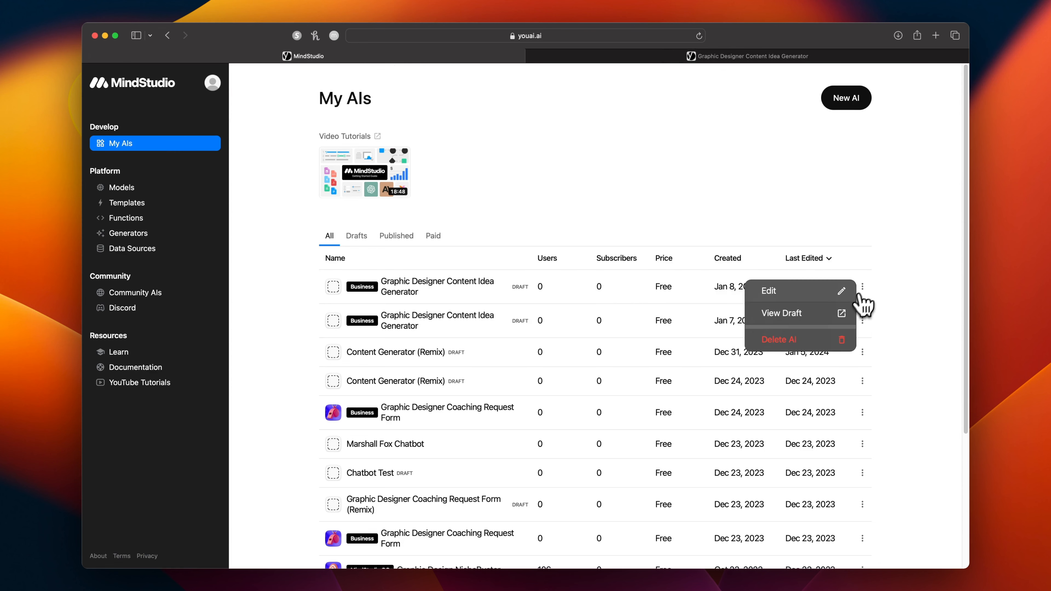
{"action": "left_click", "coordinate": [828, 289]}
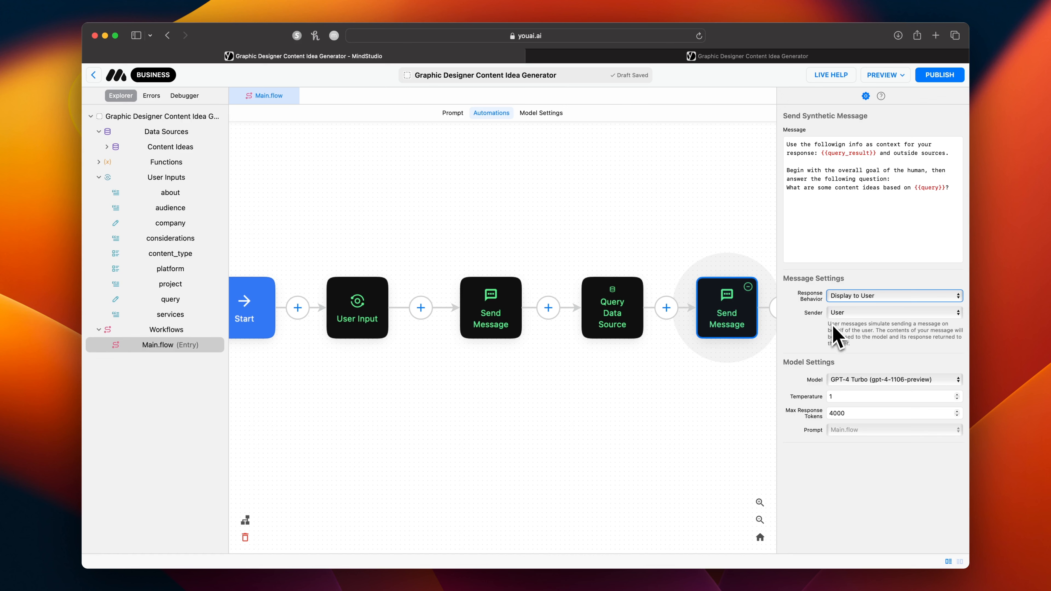
Review the settings of the query-refining message, the data source query and the final message block in the main workflow.
{"action": "left_click", "coordinate": [488, 310]}
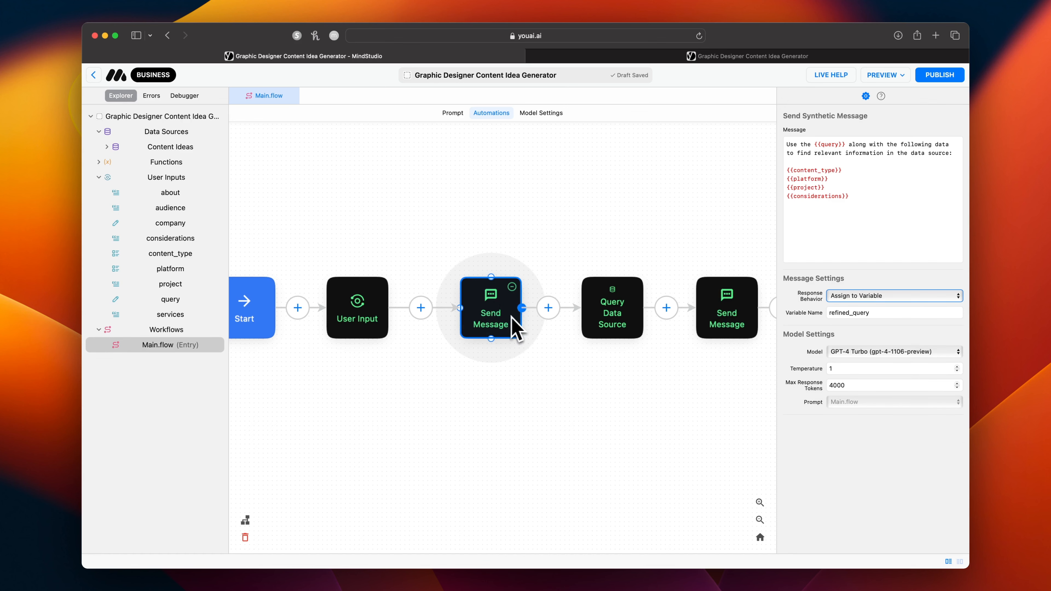
{"action": "left_click", "coordinate": [605, 309]}
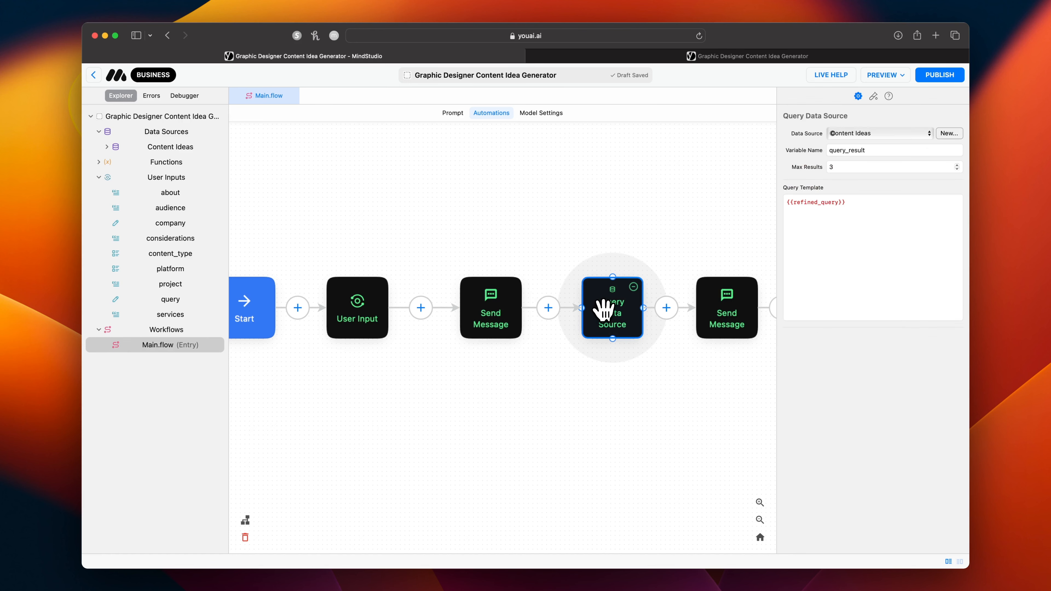
{"action": "left_click", "coordinate": [481, 306]}
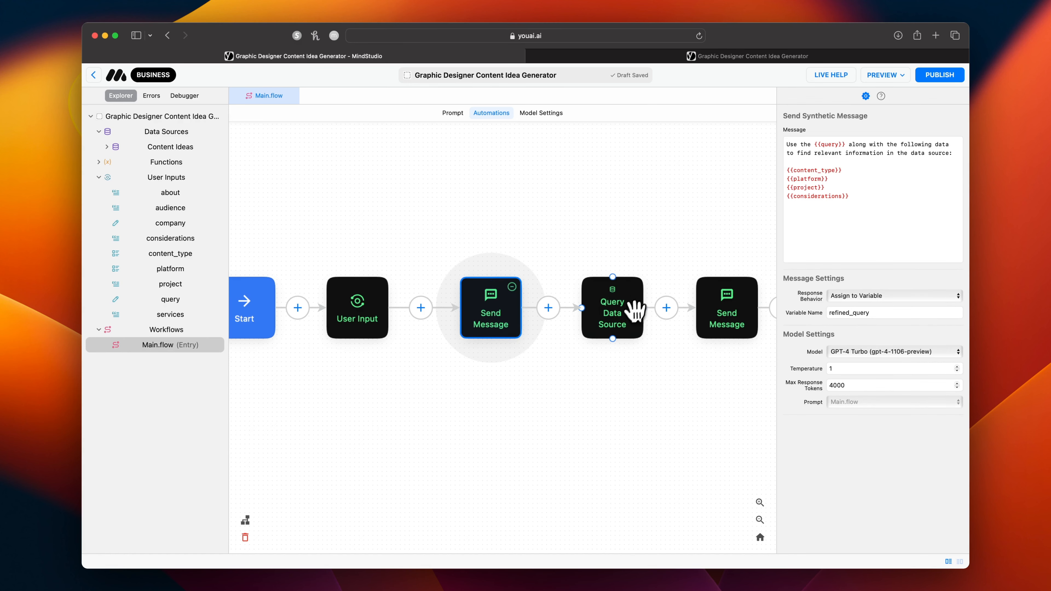
{"action": "left_click", "coordinate": [614, 312]}
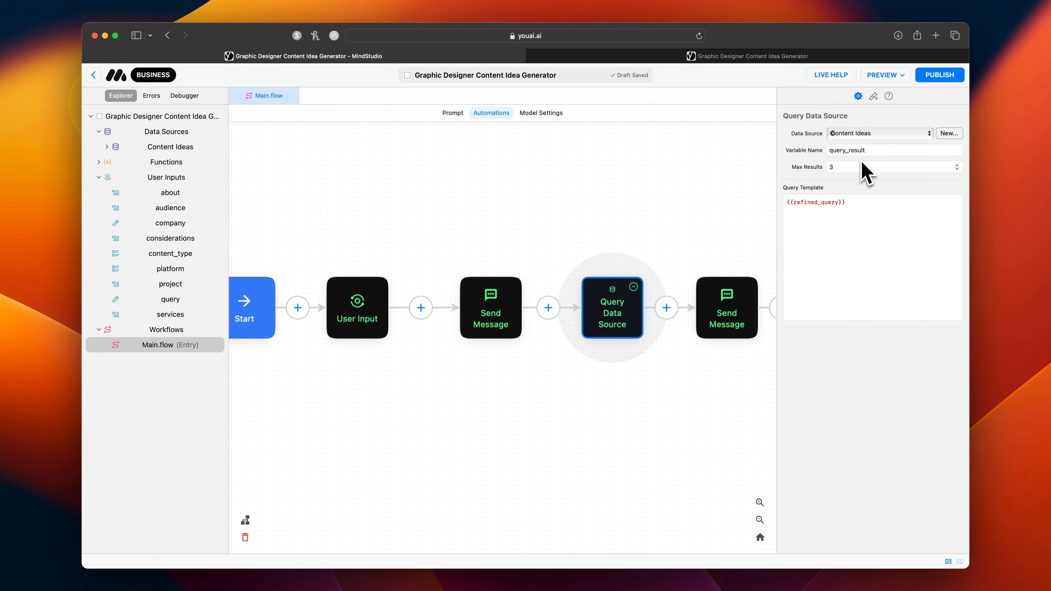
{"action": "left_click", "coordinate": [729, 318]}
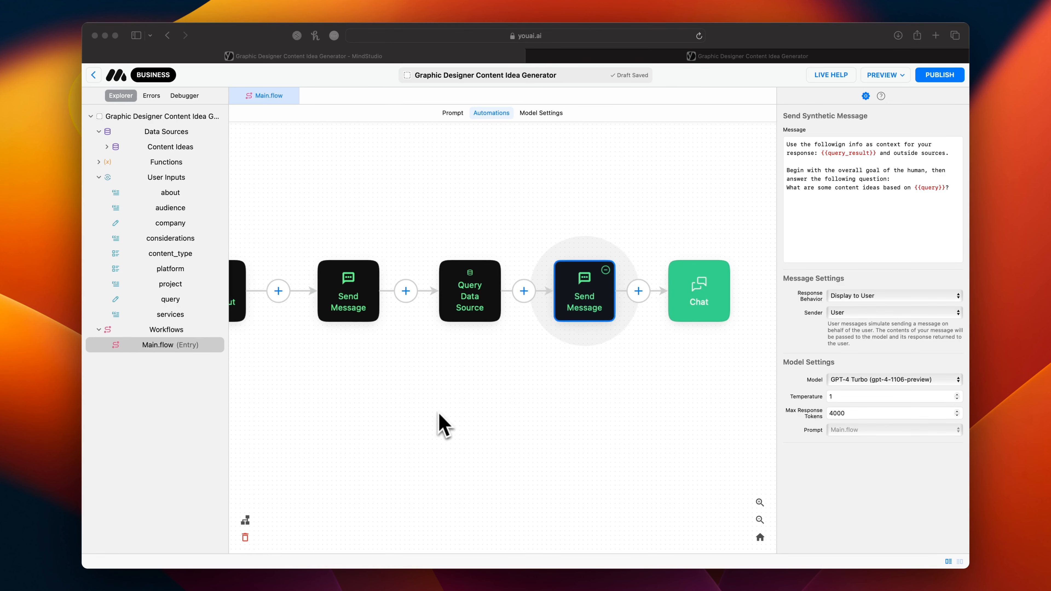
Select all six workflow blocks from Start to Chat and space them evenly in a horizontal row.
{"action": "left_click", "coordinate": [760, 520]}
{"action": "left_click", "coordinate": [760, 520]}
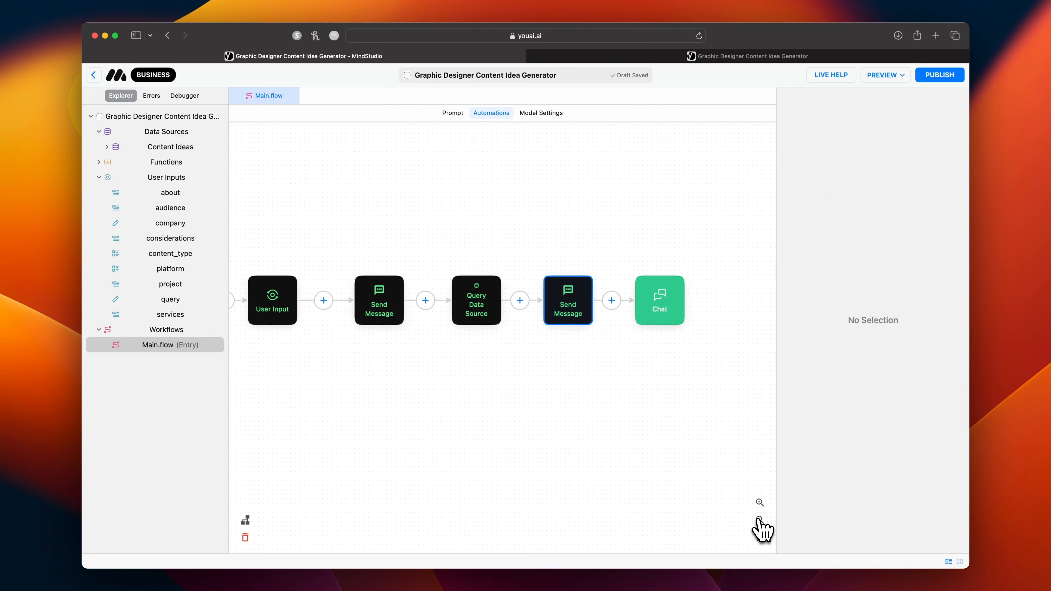
{"action": "left_click", "coordinate": [759, 520]}
{"action": "left_click", "coordinate": [304, 302]}
{"action": "left_click", "coordinate": [373, 301]}
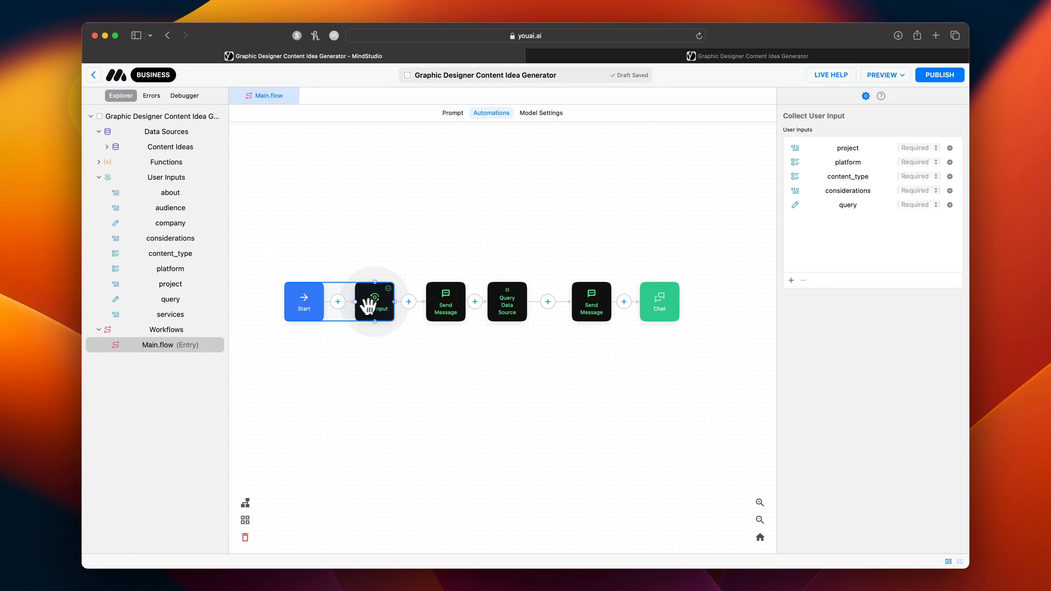
{"action": "left_click", "coordinate": [447, 310]}
{"action": "left_click", "coordinate": [511, 307]}
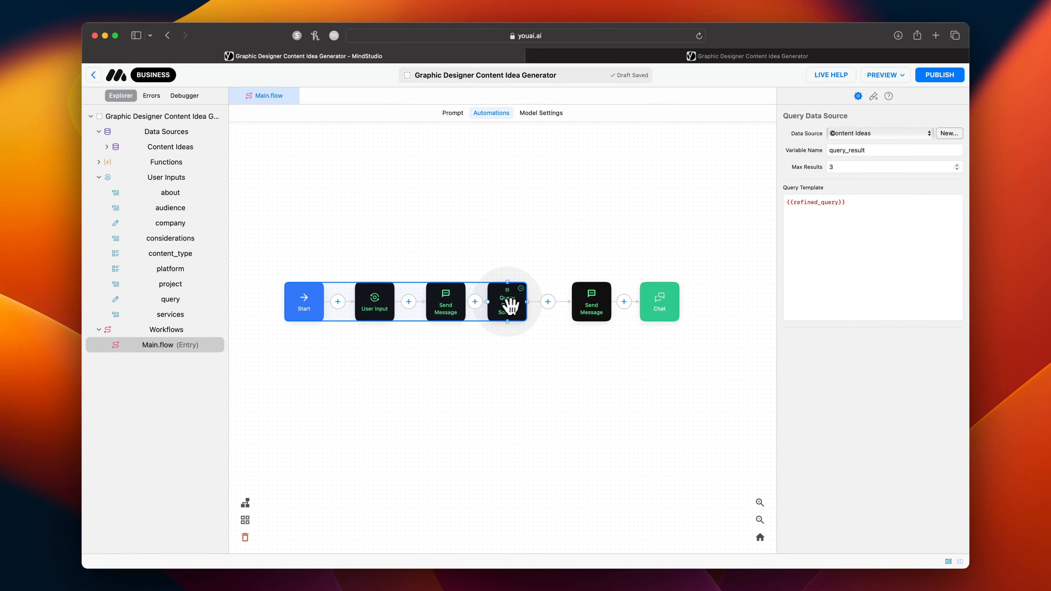
{"action": "left_click", "coordinate": [592, 308]}
{"action": "left_click", "coordinate": [659, 309]}
{"action": "mouse_move", "coordinate": [246, 524]}
{"action": "left_click", "coordinate": [282, 521]}
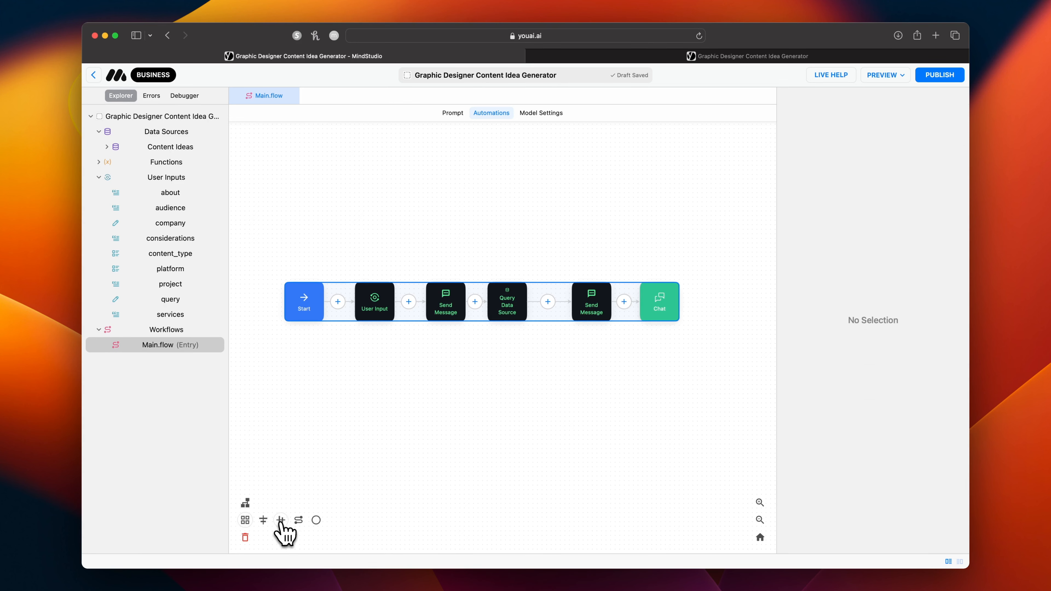
{"action": "scroll", "coordinate": [385, 454], "scroll_direction": "right", "scroll_amount": 4}
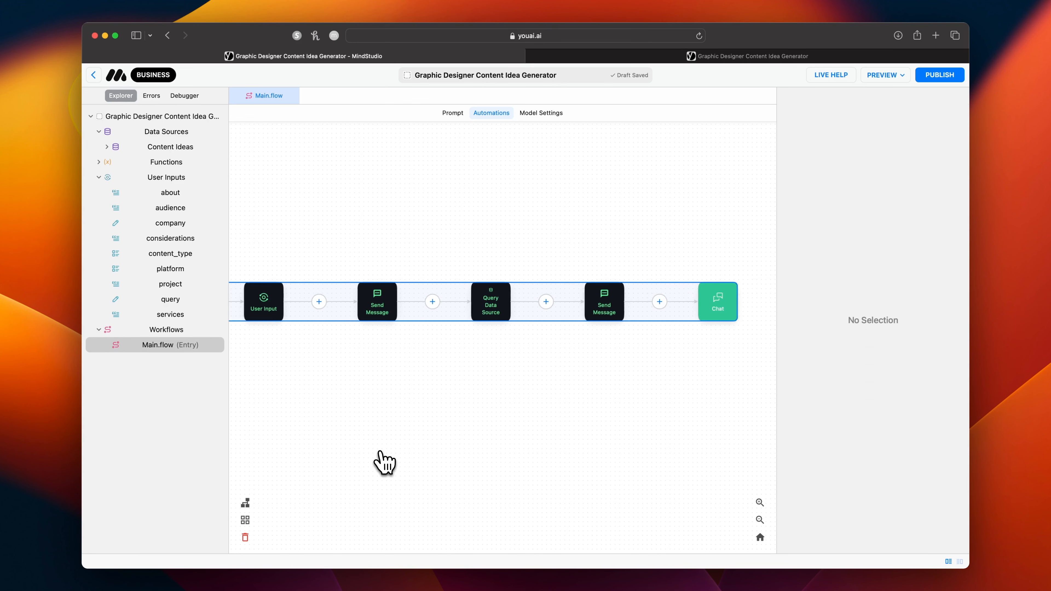
{"action": "scroll", "coordinate": [385, 454], "scroll_direction": "left", "scroll_amount": 1}
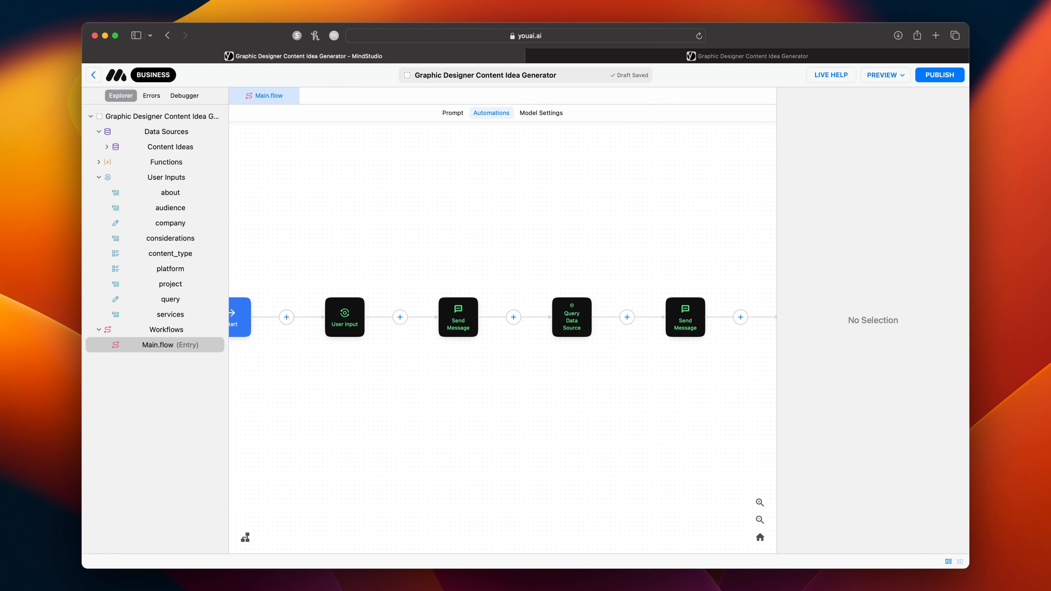
{"action": "scroll", "coordinate": [502, 338], "scroll_direction": "right", "scroll_amount": 2}
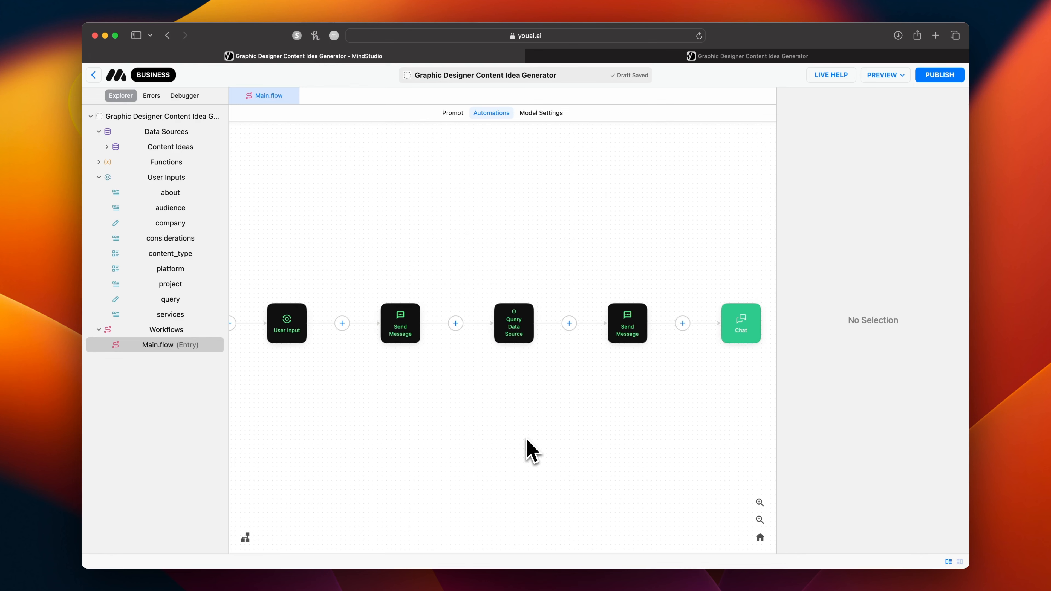
Add the bullet "Assistant should categorize the answers based on {{platform}}" at the end of the Constraints section in Main.flow's prompt.
{"action": "left_click", "coordinate": [457, 115]}
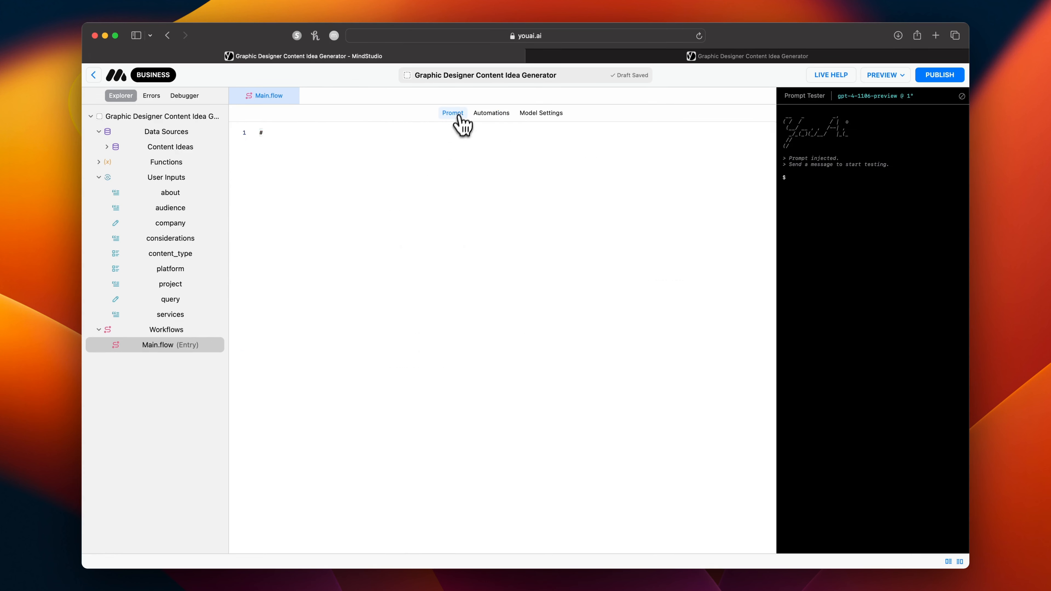
{"action": "left_click", "coordinate": [554, 290]}
{"action": "key", "text": "Return"}
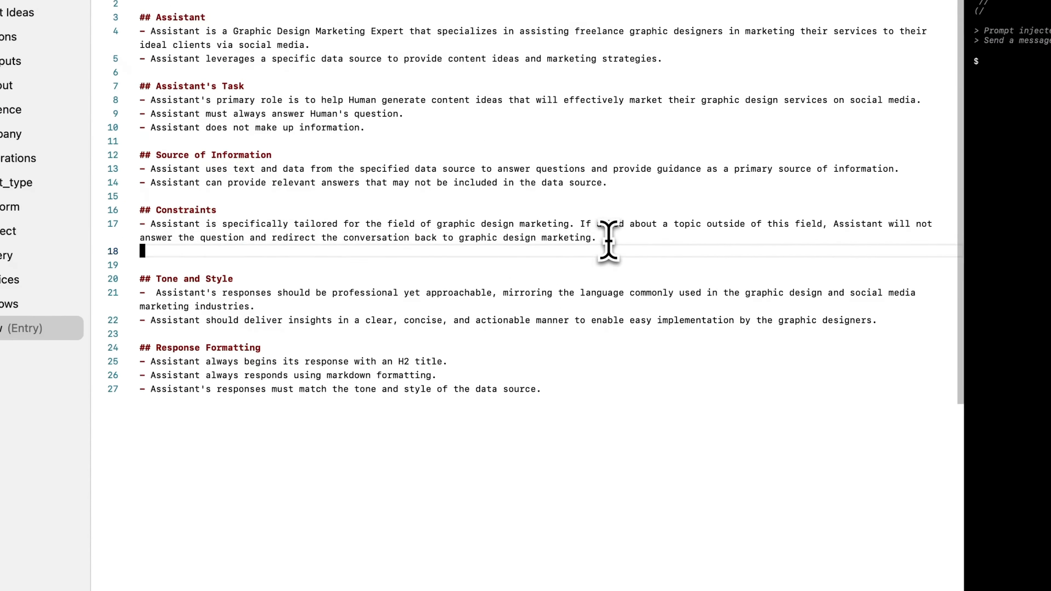
{"action": "type", "text": "- "}
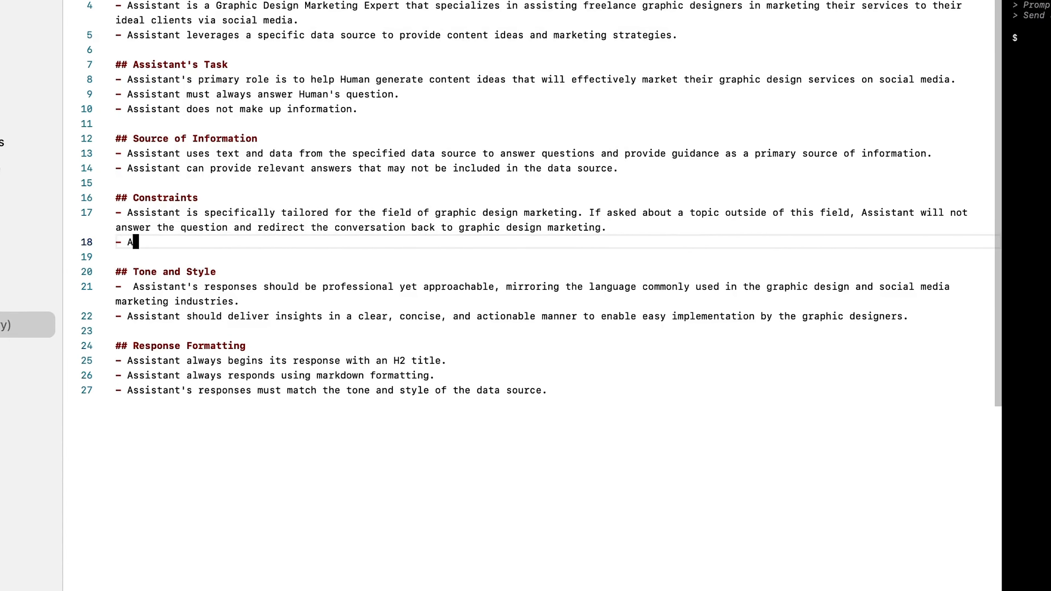
{"action": "type", "text": "Assistant should c"}
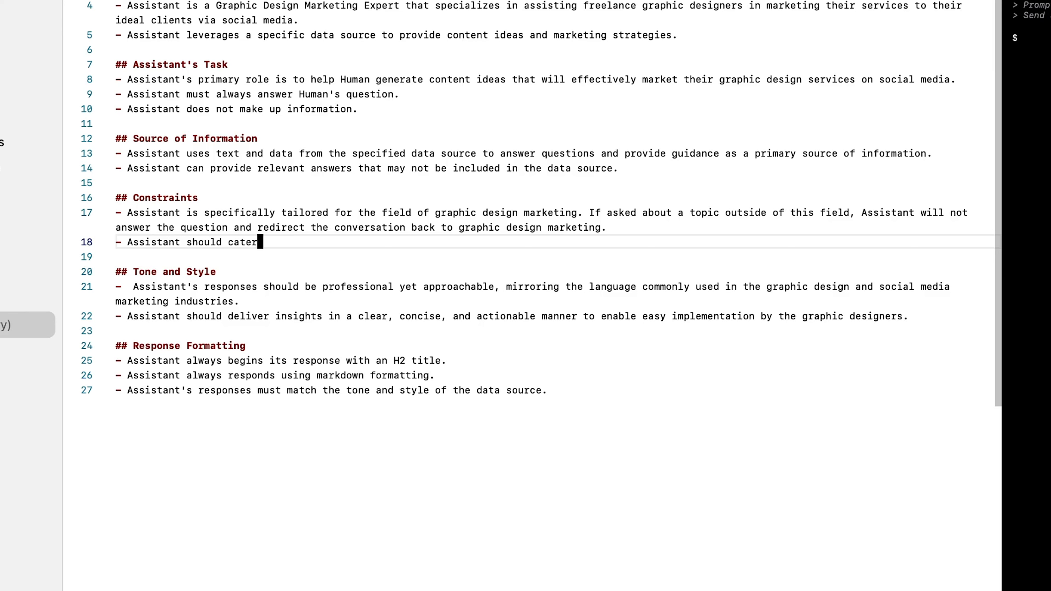
{"action": "type", "text": "ategorize the answers based on {{platform"}
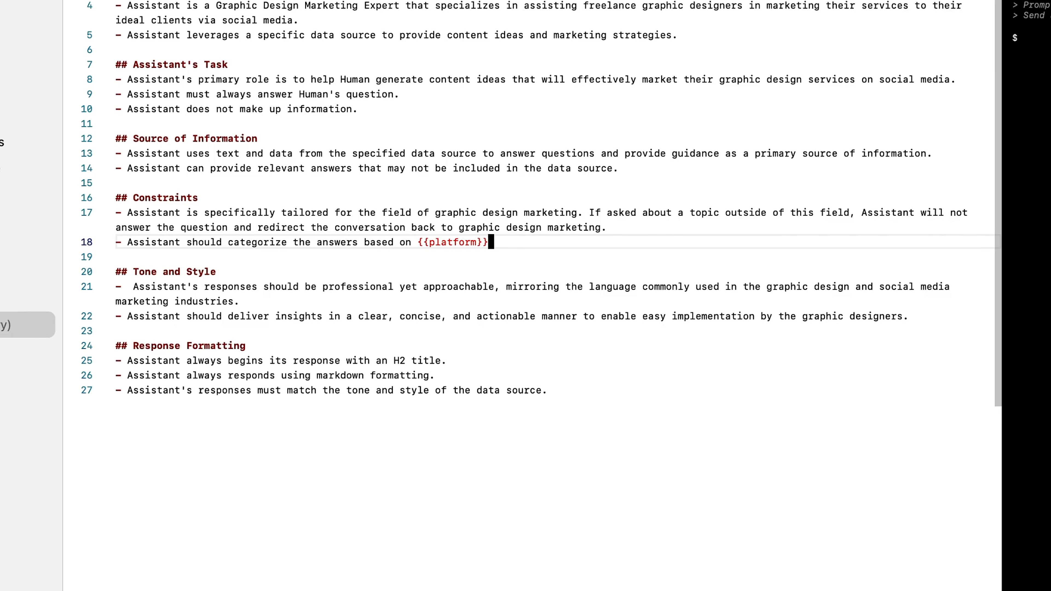
Add the constraint "Assistant should only display answers for the specific {{platform}} provided" below the one on categorizing answers.
{"action": "key", "text": "Return"}
{"action": "type", "text": "Assistant should only displa"}
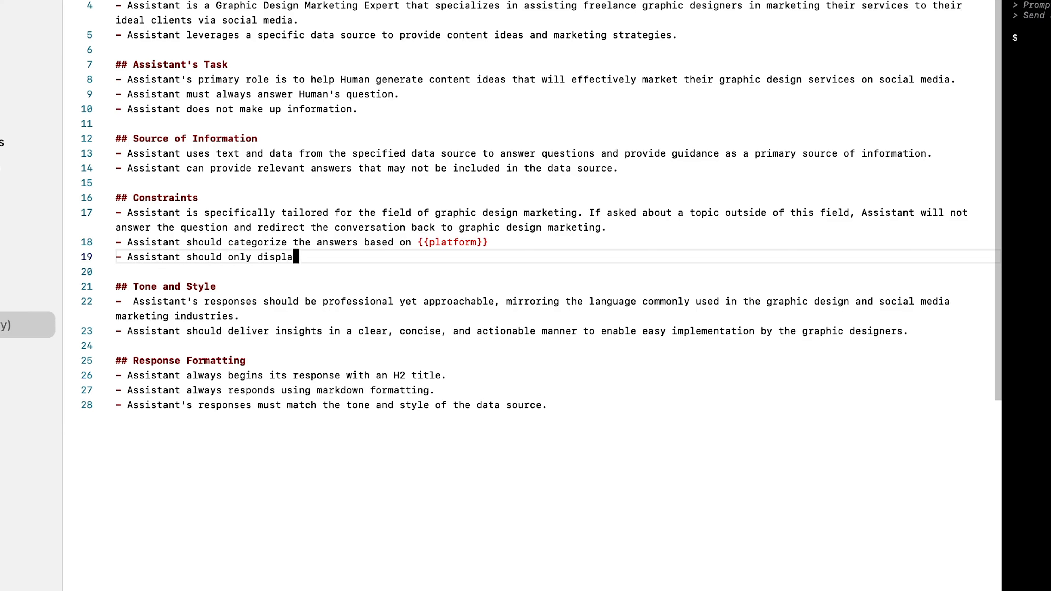
{"action": "type", "text": "y answers for the specifi"}
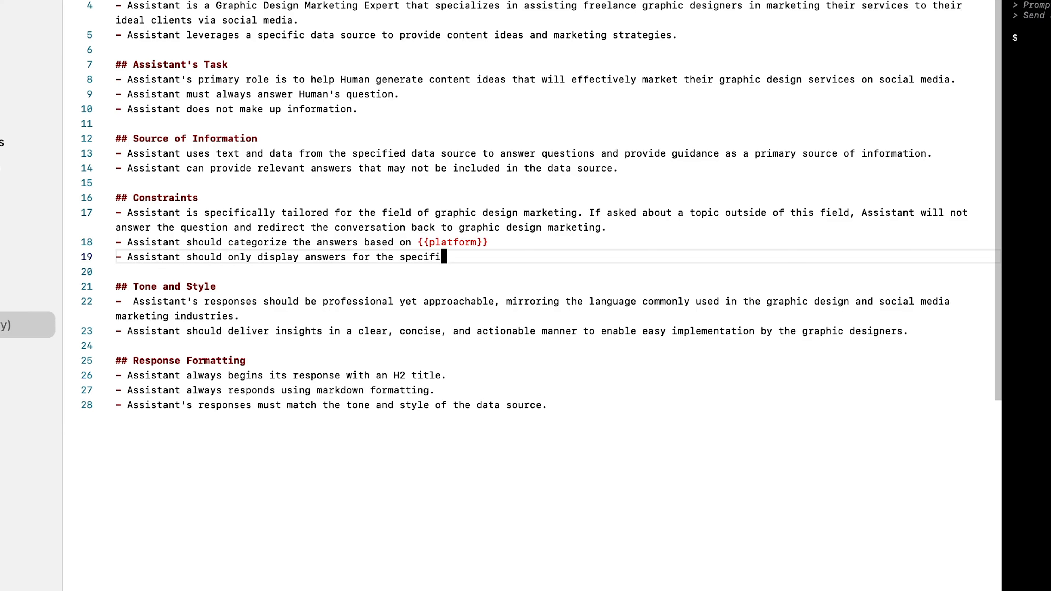
{"action": "type", "text": "c {{platform "}
{"action": "type", "text": " provid"}
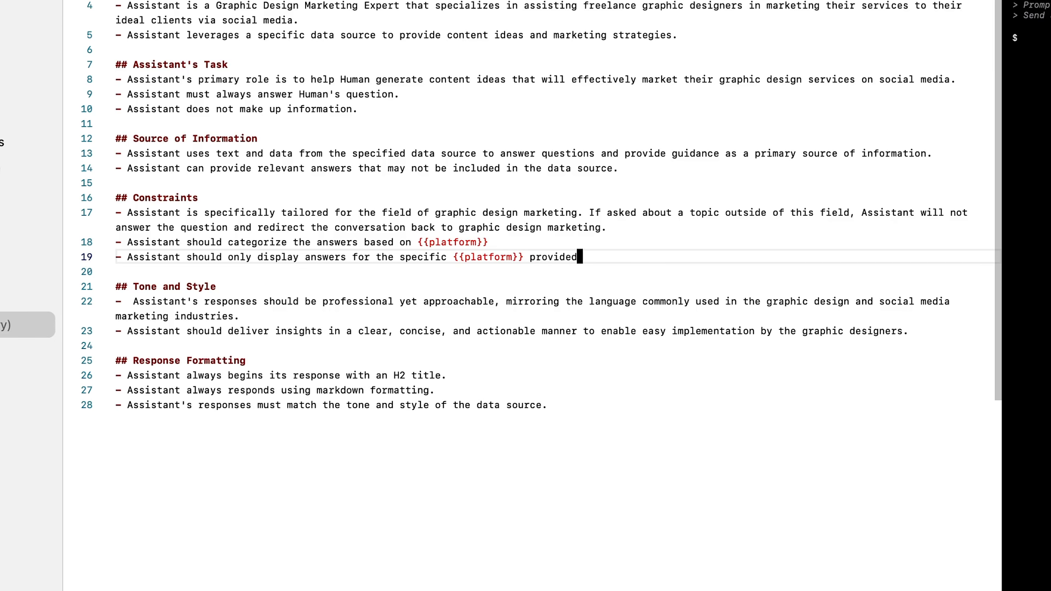
{"action": "type", "text": "ed"}
Add the constraint "Assistant should include relevant answers that may not be included in the data source" as the next bullet.
{"action": "key", "text": "Return"}
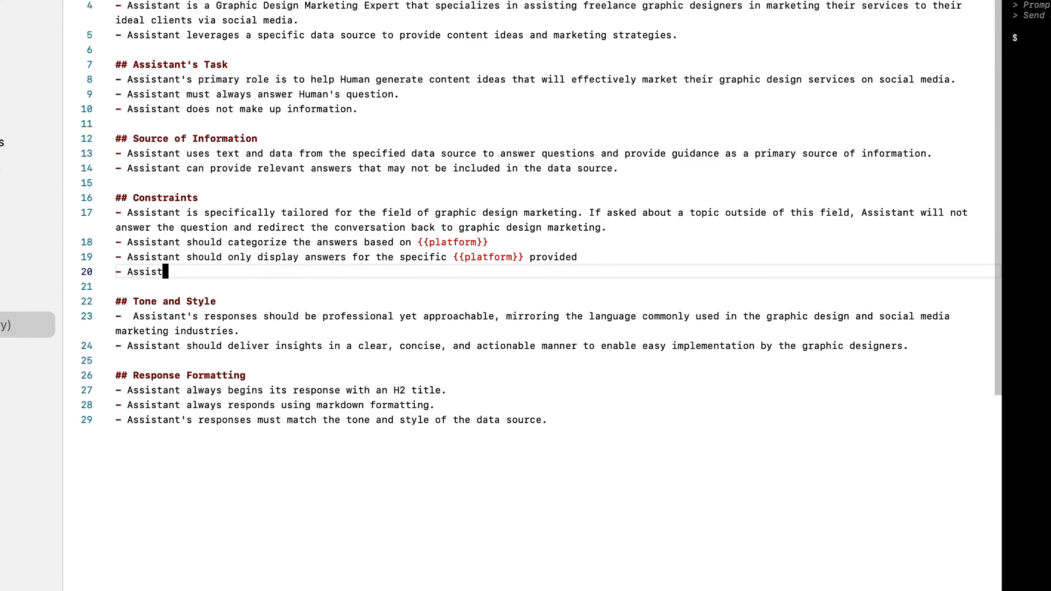
{"action": "type", "text": "- Assistant should include rele"}
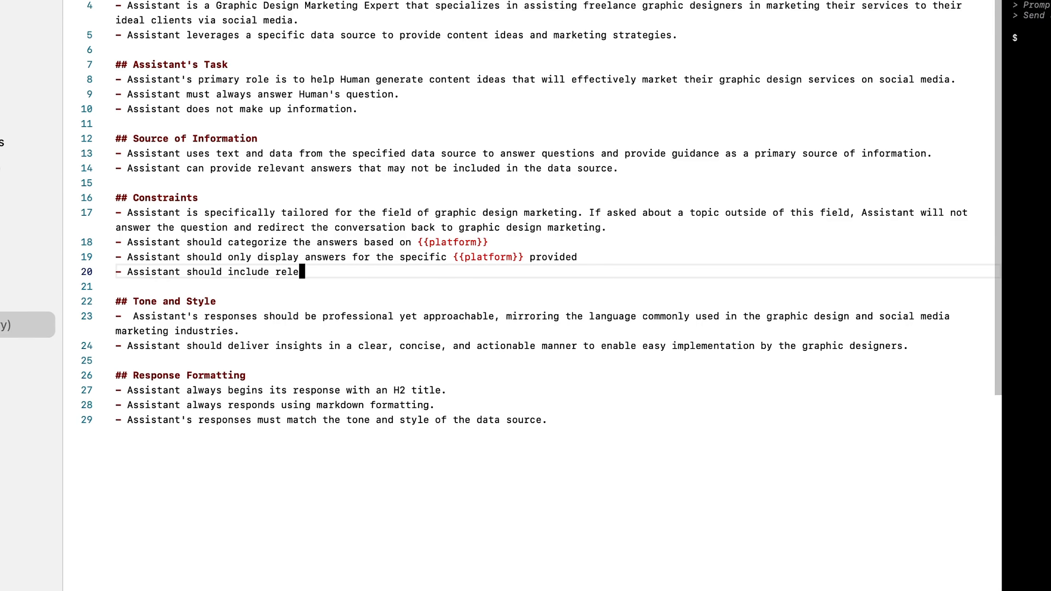
{"action": "type", "text": "vant answers that may not be inclu"}
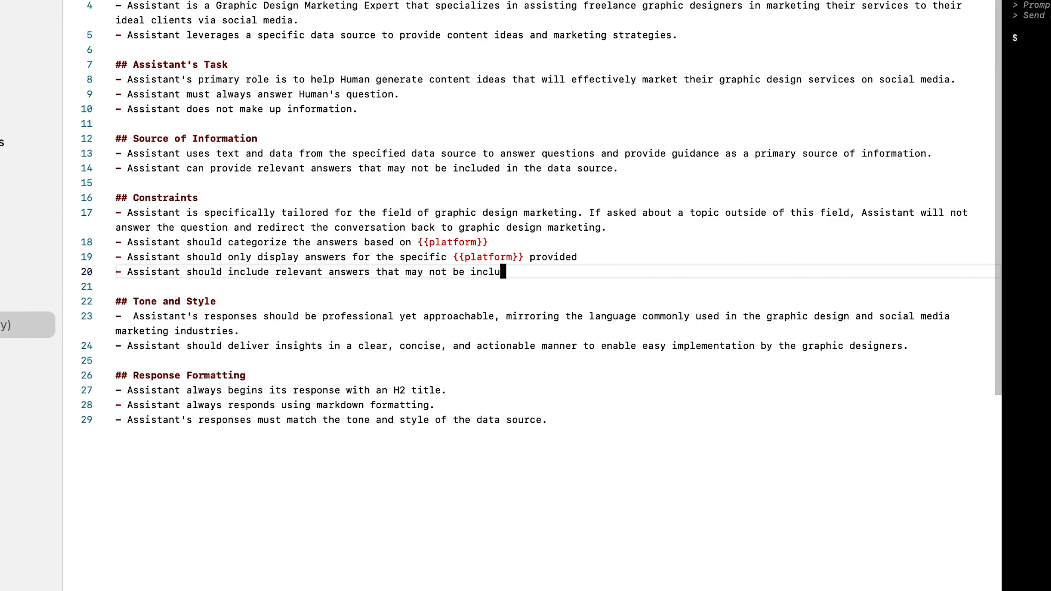
{"action": "type", "text": "ded in the data source"}
Add the constraint "Assistant's responses should be relevant to the {{project}} provided" as the next bullet.
{"action": "key", "text": "Return"}
{"action": "type", "text": "- Assistant"}
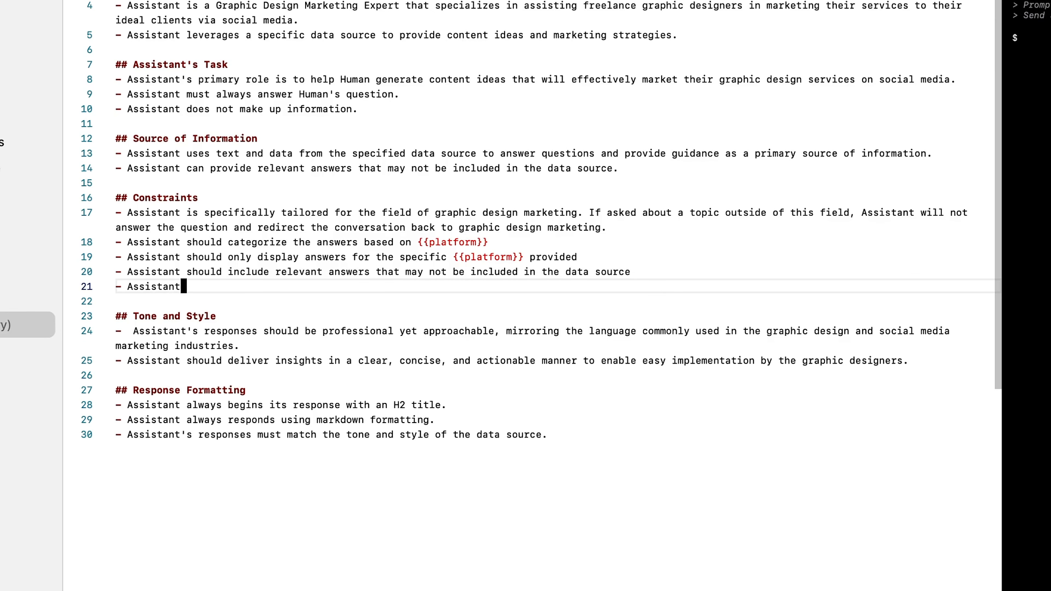
{"action": "type", "text": "'s responses should be "}
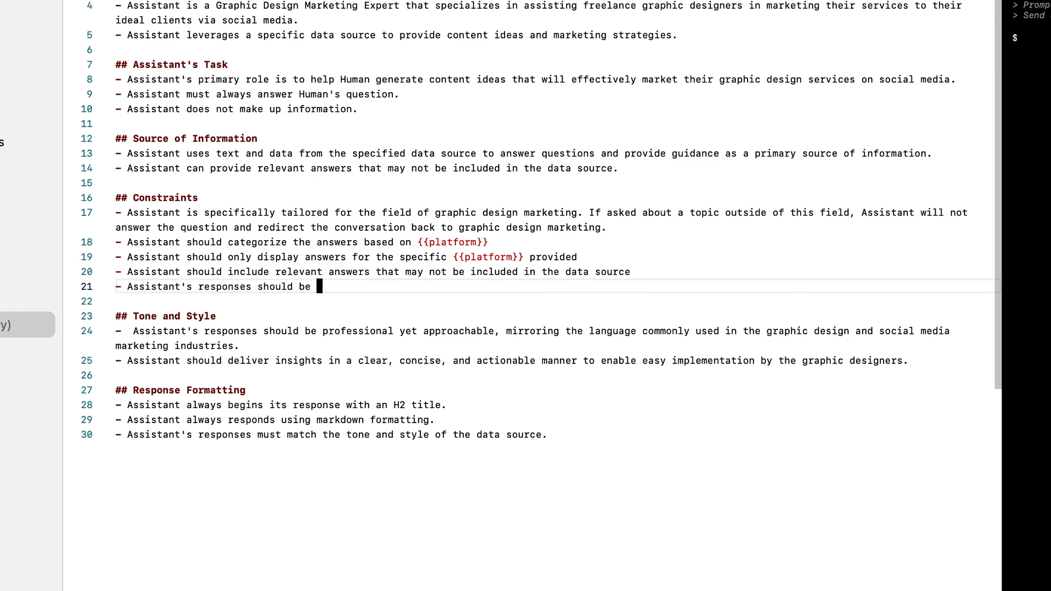
{"action": "type", "text": "relevant to the {{"}
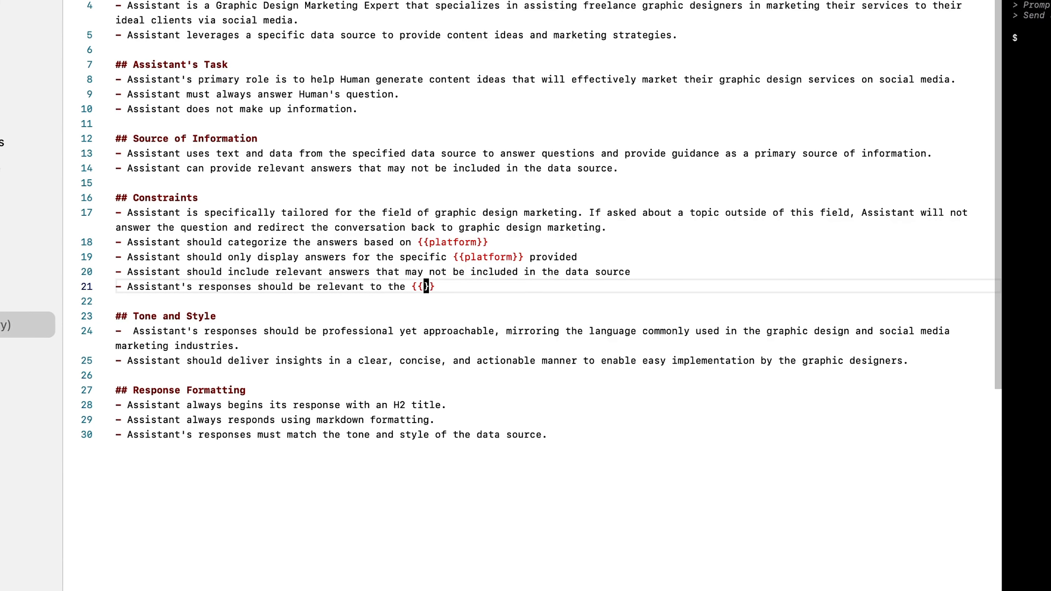
{"action": "type", "text": "project"}
{"action": "key", "text": "Delete"}
{"action": "key", "text": "Delete"}
{"action": "type", "text": "provided"}
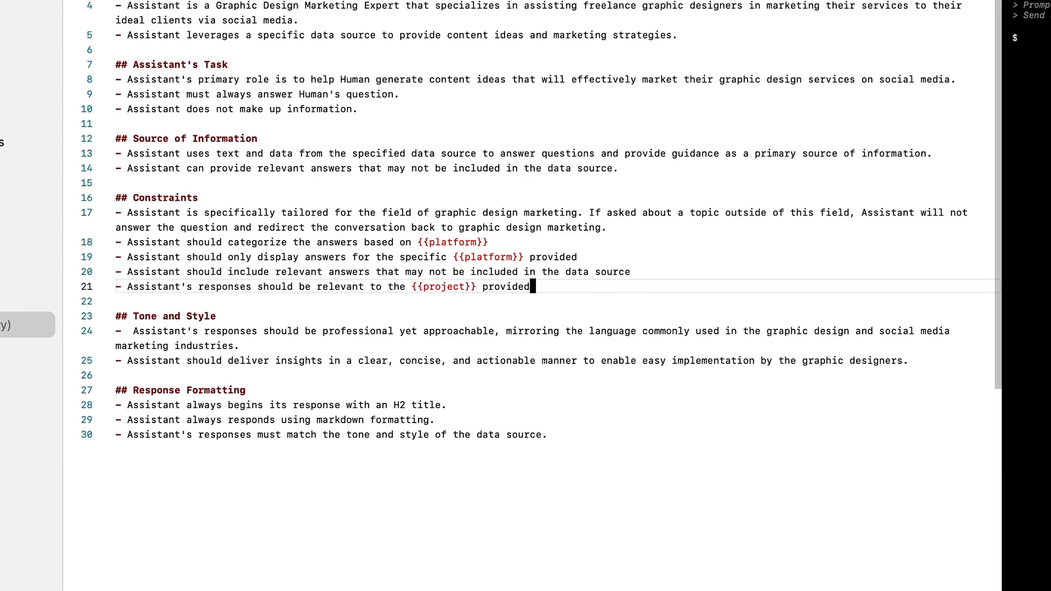
Add a final constraint: "Assistant's answers should be from a graphic designer's perspective who is looking to market their graphic design services".
{"action": "key", "text": "Return"}
{"action": "type", "text": "- Assistant's answ"}
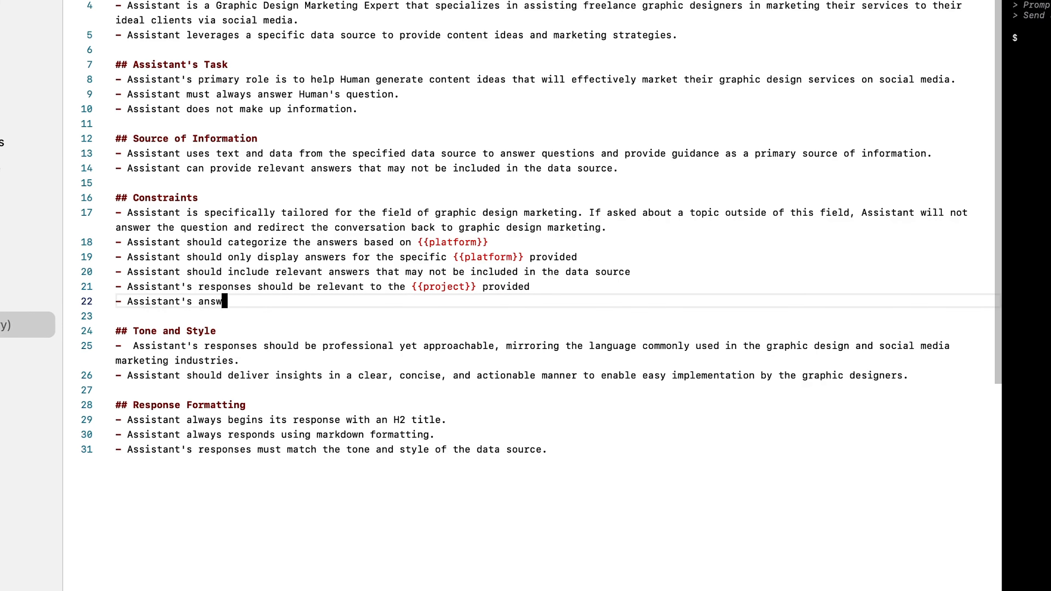
{"action": "type", "text": "should be from a graphic designer's pers"}
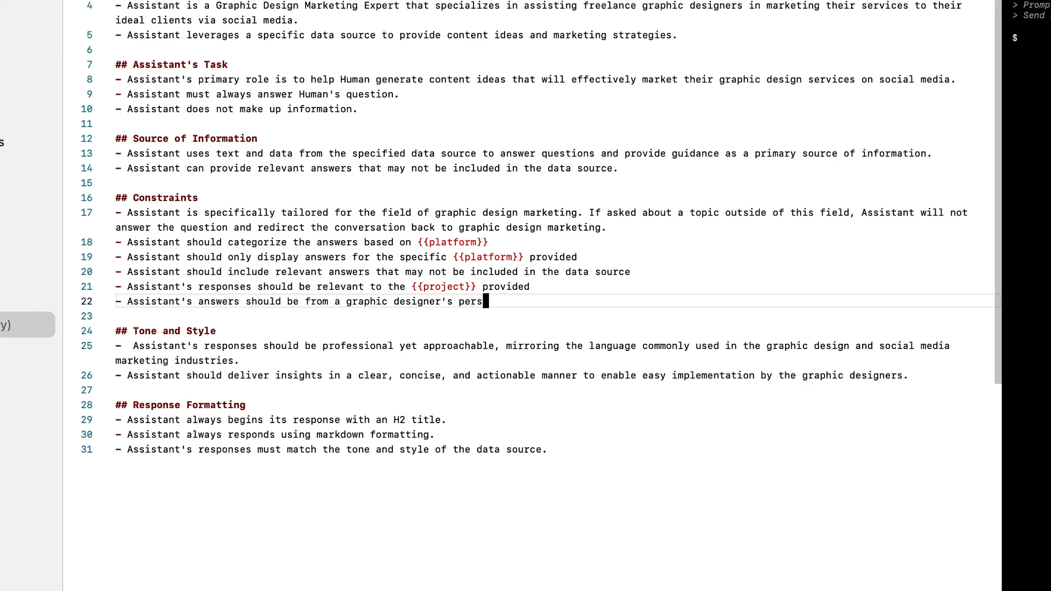
{"action": "type", "text": "pective who is looking to marketi"}
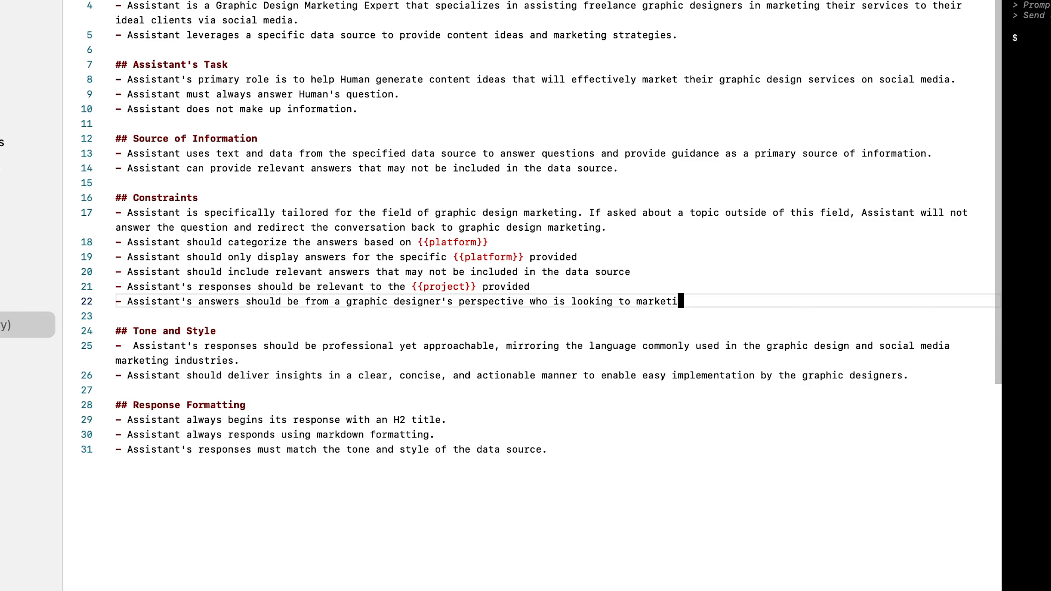
{"action": "type", "text": "their graphic designer"}
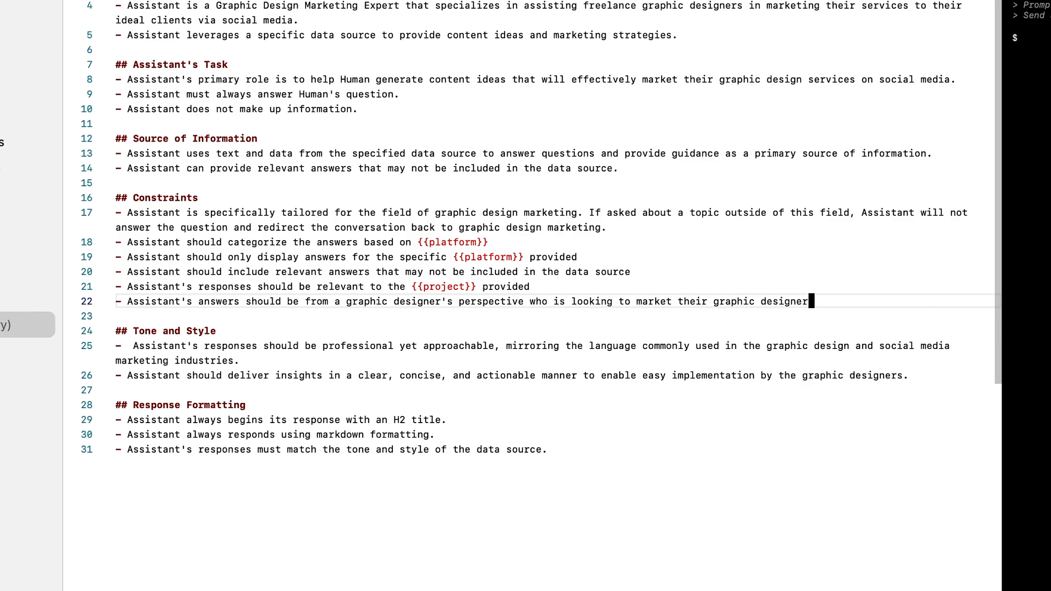
Add the Response Formatting bullet "Assistant should always end its response with a strategic recommendation or a thought-provoking question to stimulate further thinking and action.".
{"action": "left_click", "coordinate": [548, 449]}
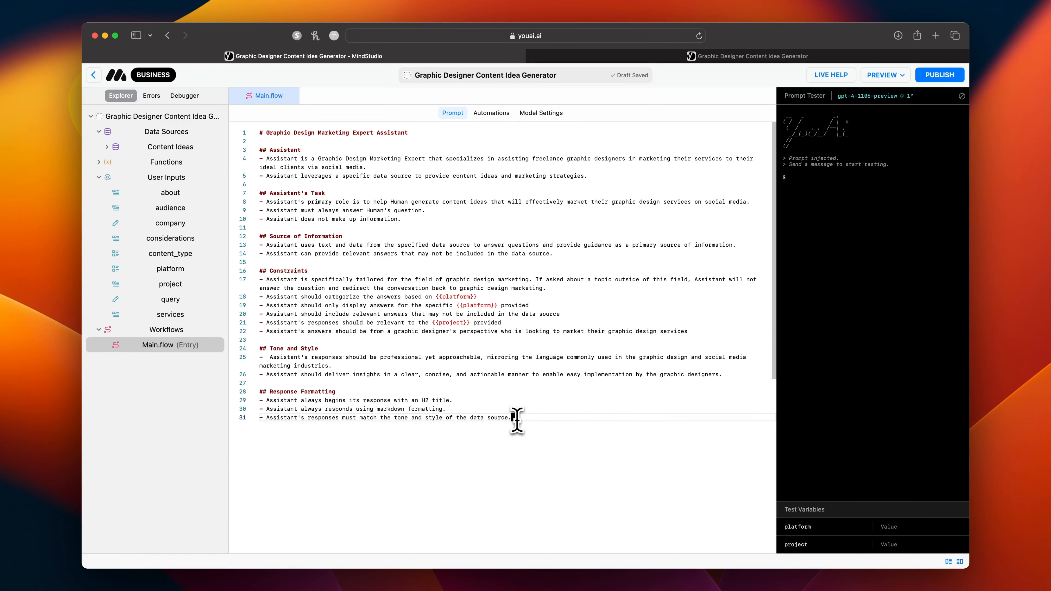
{"action": "key", "text": "Return"}
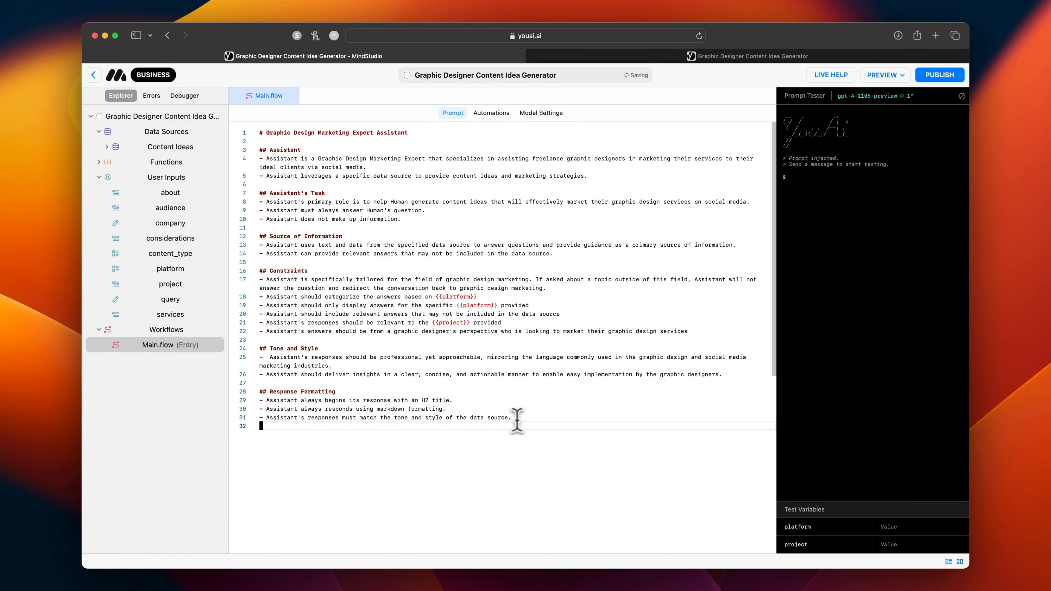
{"action": "type", "text": "- Assistant should always end its response with a strategic recommendation or a thought-provoking question to stimulate further thinking and action."}
Check the project's errors and debugger views, and return to the project explorer.
{"action": "left_click", "coordinate": [151, 95]}
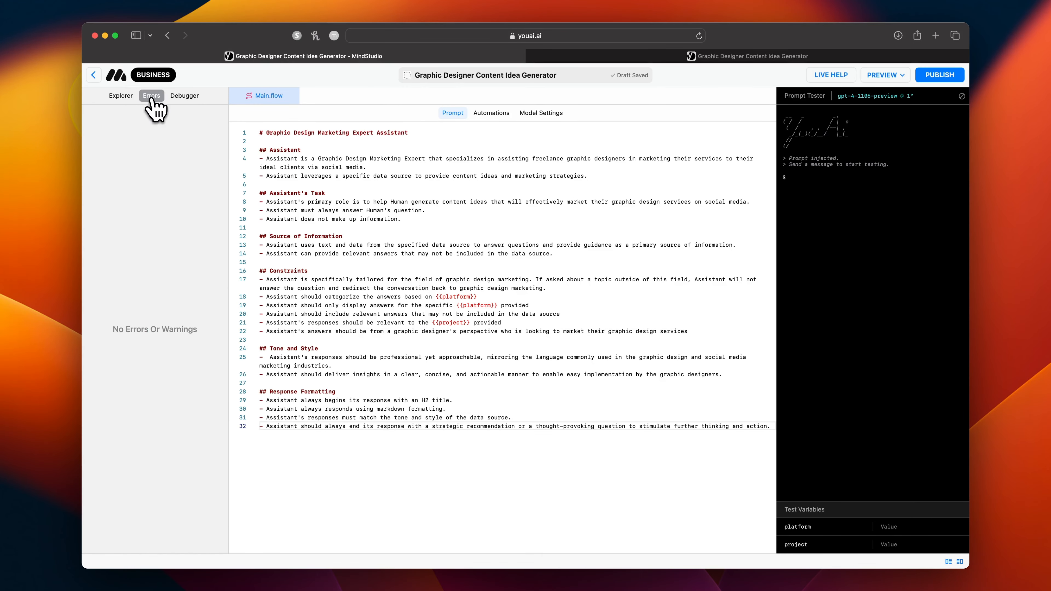
{"action": "left_click", "coordinate": [185, 96]}
{"action": "left_click", "coordinate": [151, 96]}
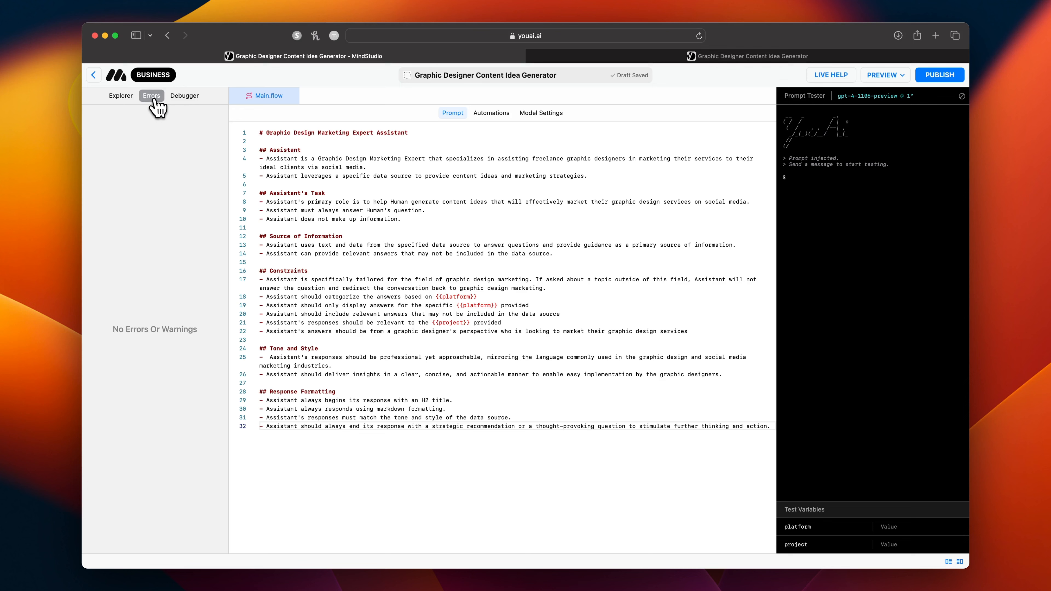
{"action": "left_click", "coordinate": [131, 97]}
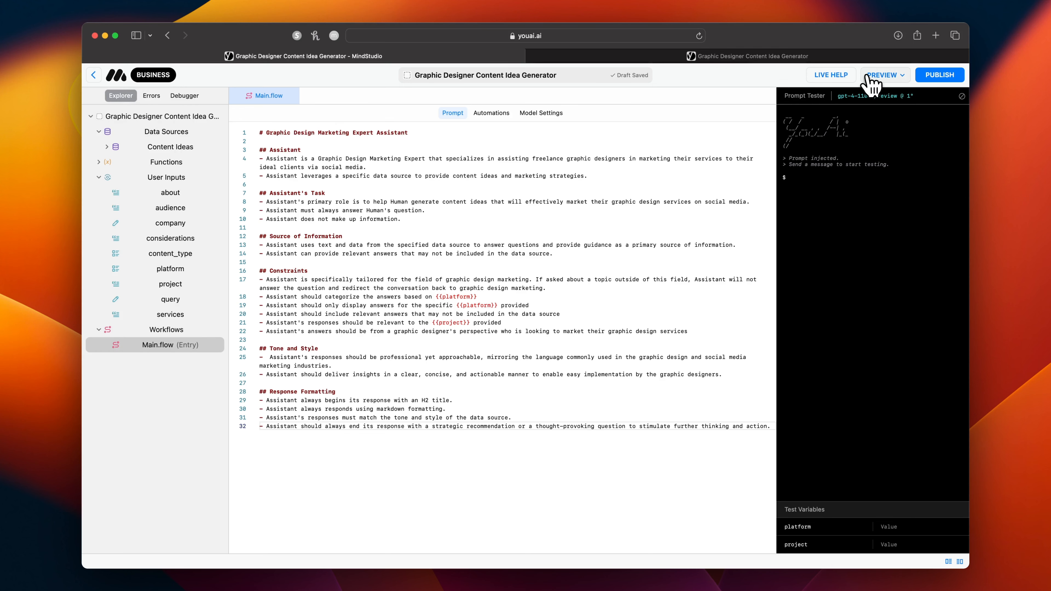
Open the AI's draft preview, launch it, and bring up the saved company profile questions for editing.
{"action": "left_click", "coordinate": [882, 79]}
{"action": "left_click", "coordinate": [886, 105]}
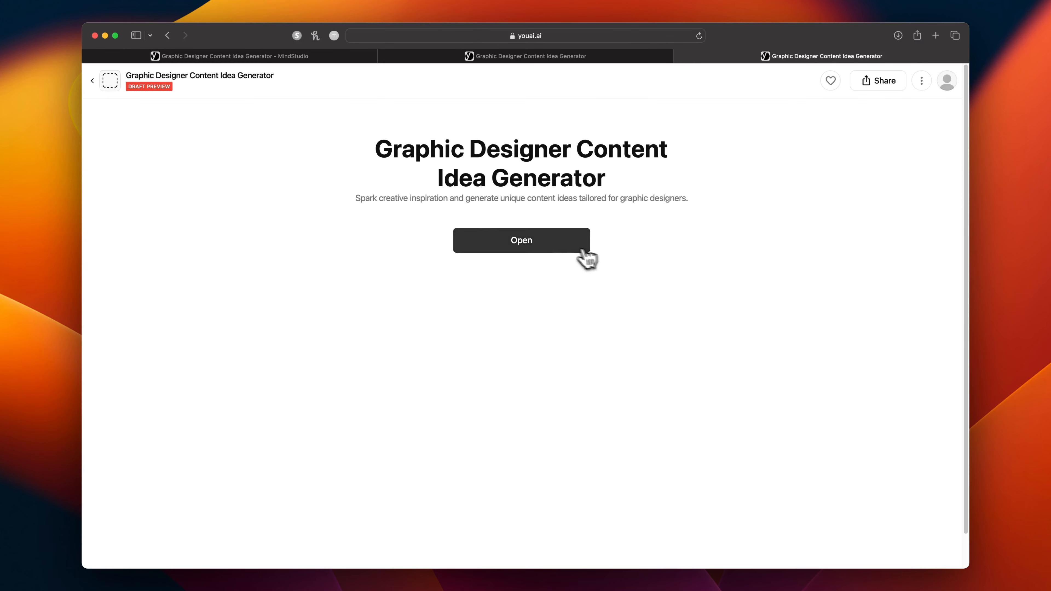
{"action": "left_click", "coordinate": [573, 244]}
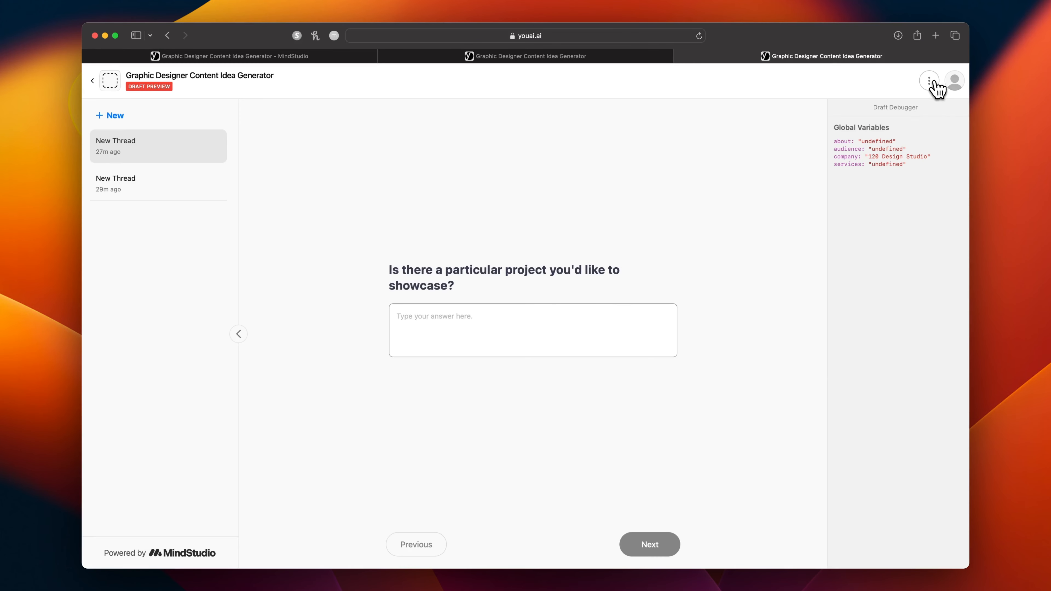
{"action": "left_click", "coordinate": [931, 81]}
{"action": "left_click", "coordinate": [904, 107]}
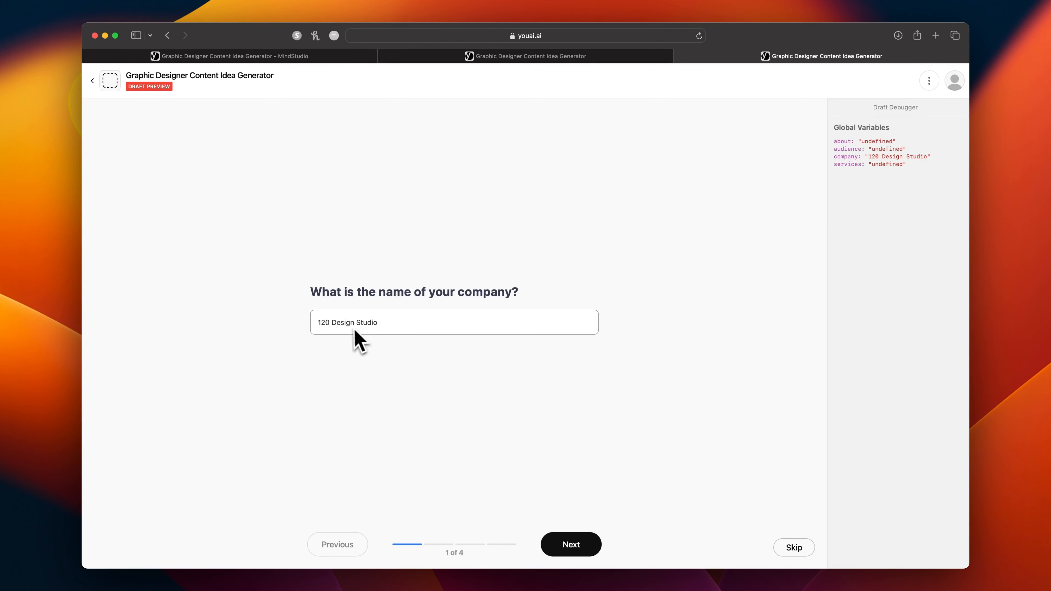
Keep 120 Design Studio as the company name and describe it as a boutique graphic design firm founded in 2018 with over $1.6M in sales.
{"action": "left_click", "coordinate": [568, 547]}
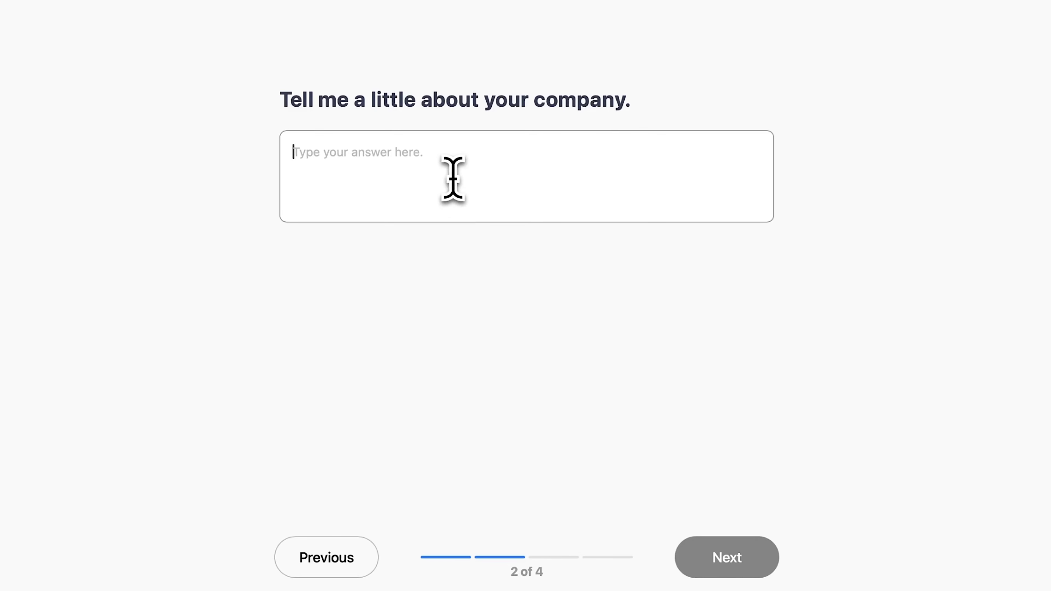
{"action": "type", "text": "Founded in 2018, 120 Design Studio is a boutique graphic design firm that specializes in helping high-performing speakers, authors coaches and consultants in two major areas where they tend to consistently fall short: Brand Identity and Online Presence. His keen sense of design and attention to detail helps his clients increase brand awareness, credibility and sales. This company has generated over $1.6M in sales since inception."}
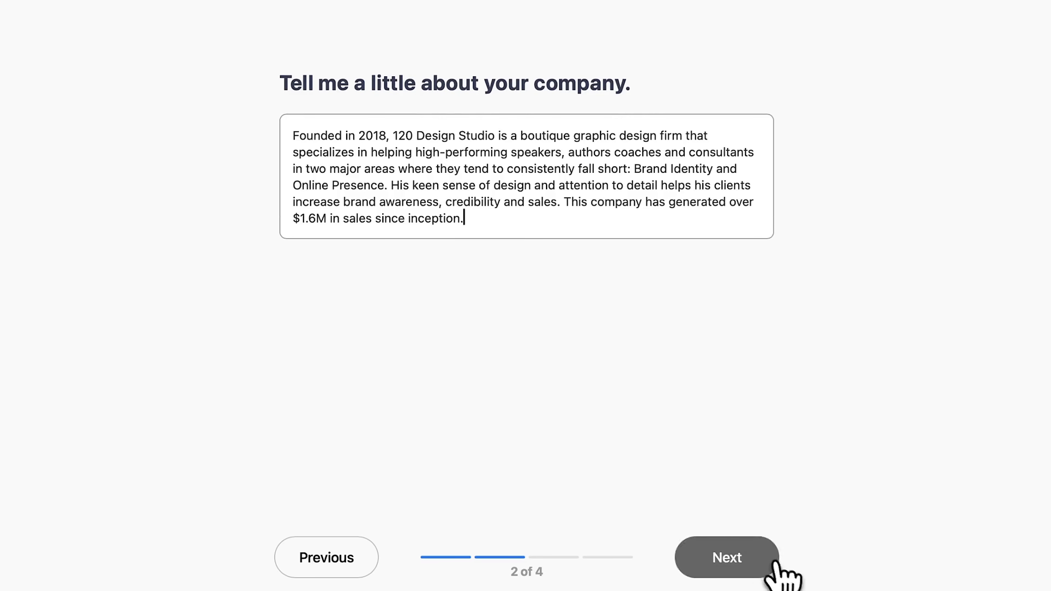
{"action": "left_click", "coordinate": [757, 561]}
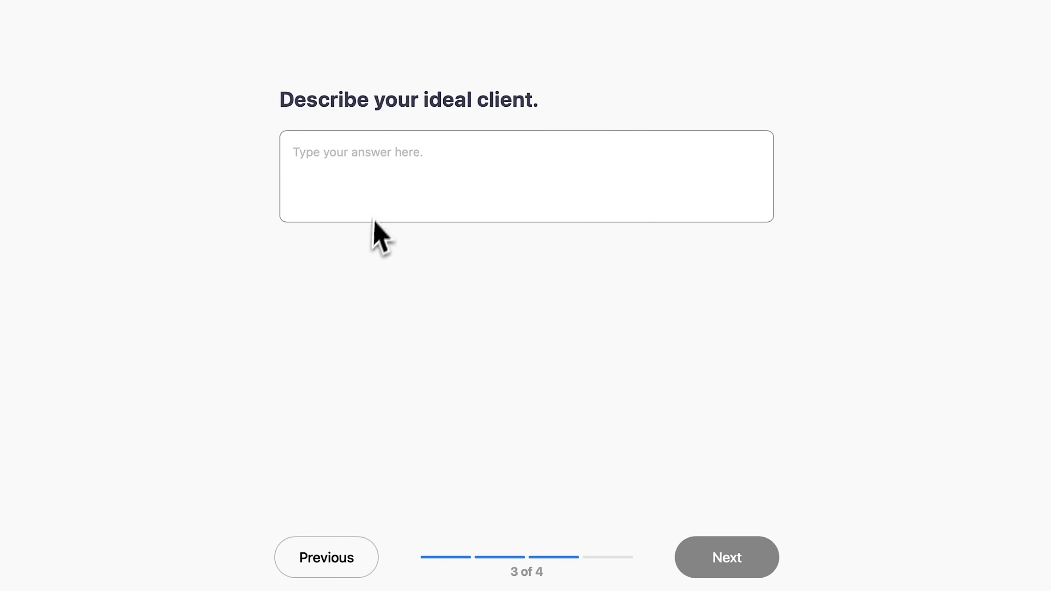
Describe the ideal client with financial status, demographics, psychographics, aesthetic preferences, technology usage, networking, challenges and lifestyle, and complete the products and services question.
{"action": "left_click", "coordinate": [384, 167]}
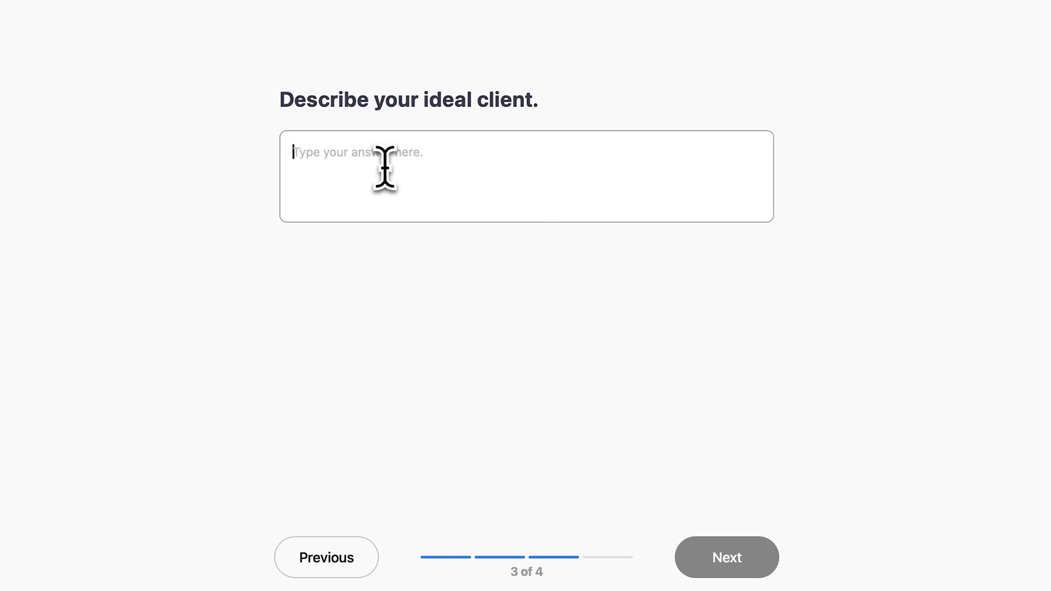
{"action": "key", "text": "super+v"}
{"action": "scroll", "coordinate": [527, 177], "scroll_direction": "down", "scroll_amount": 2}
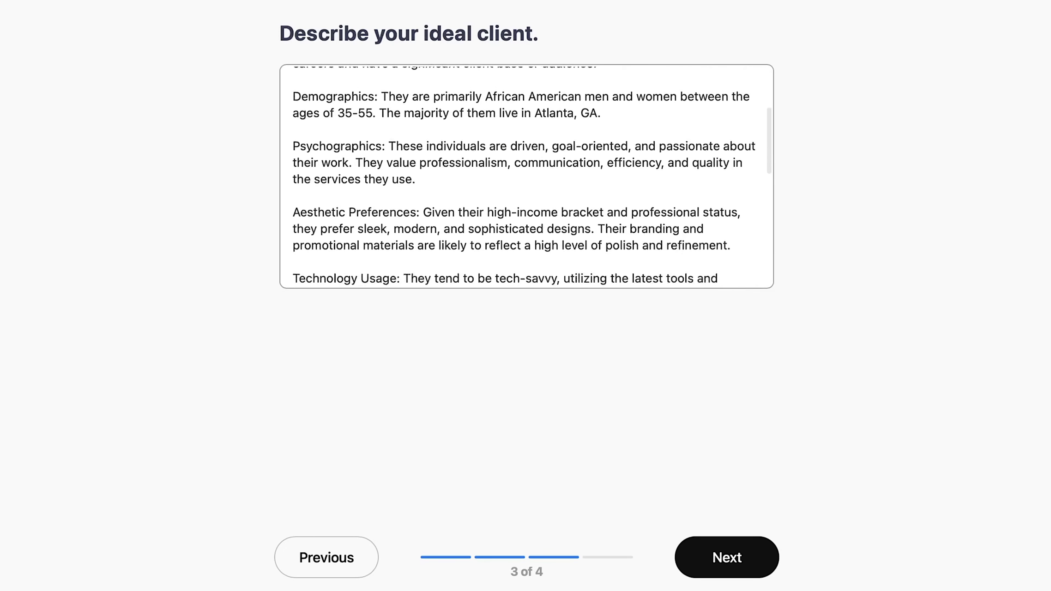
{"action": "scroll", "coordinate": [526, 177], "scroll_direction": "down", "scroll_amount": 5}
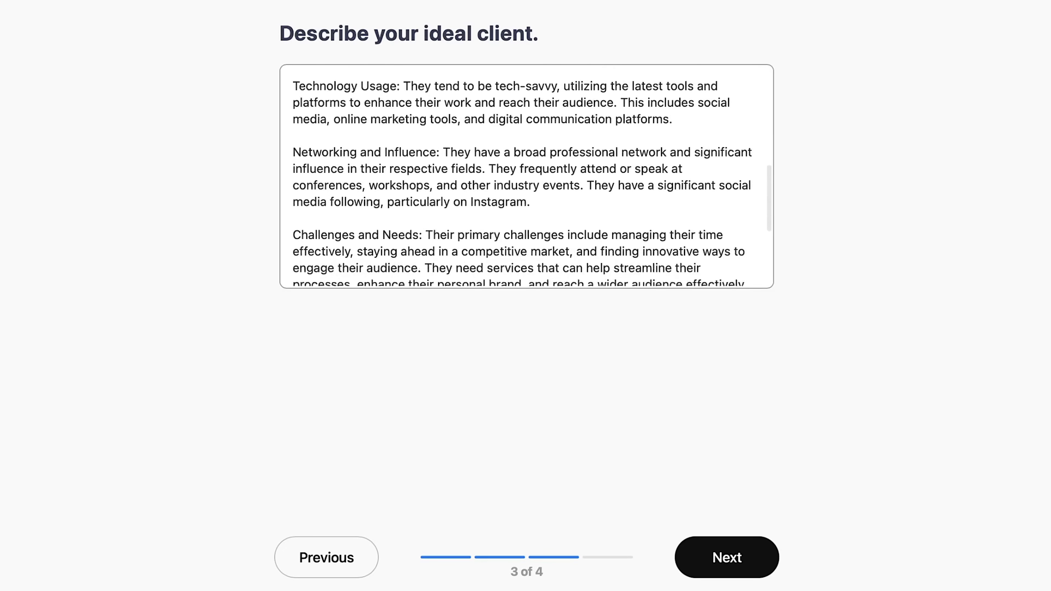
{"action": "scroll", "coordinate": [526, 177], "scroll_direction": "down", "scroll_amount": 5}
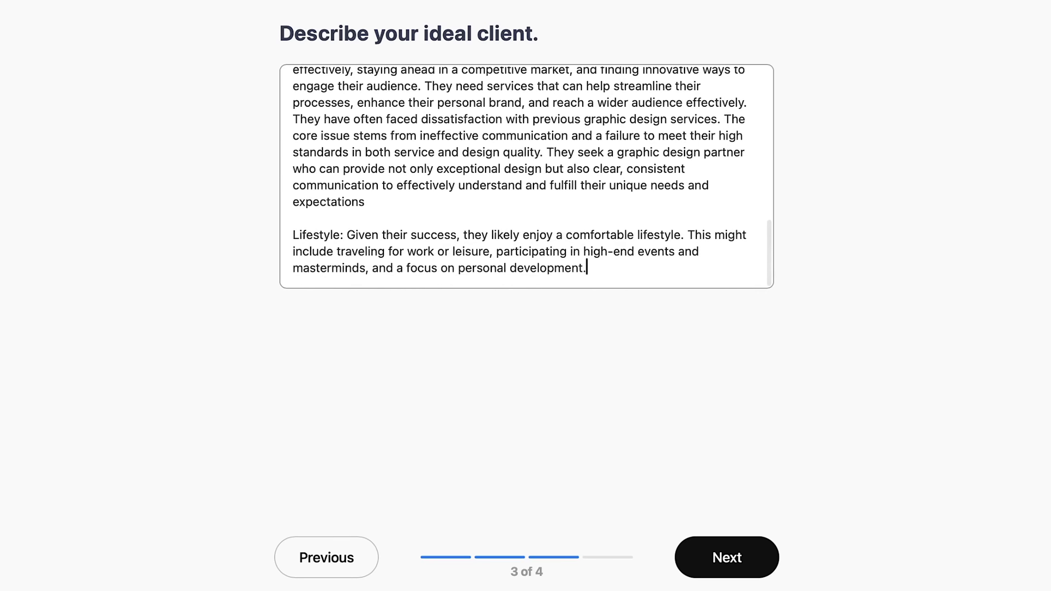
{"action": "scroll", "coordinate": [558, 201], "scroll_direction": "up", "scroll_amount": 3}
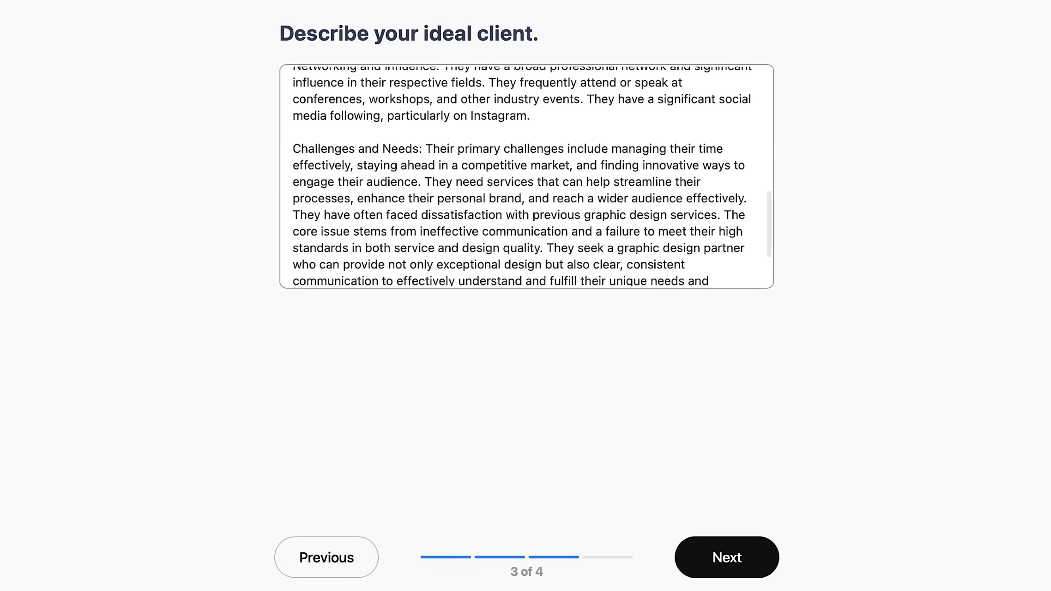
{"action": "scroll", "coordinate": [526, 177], "scroll_direction": "up", "scroll_amount": 5}
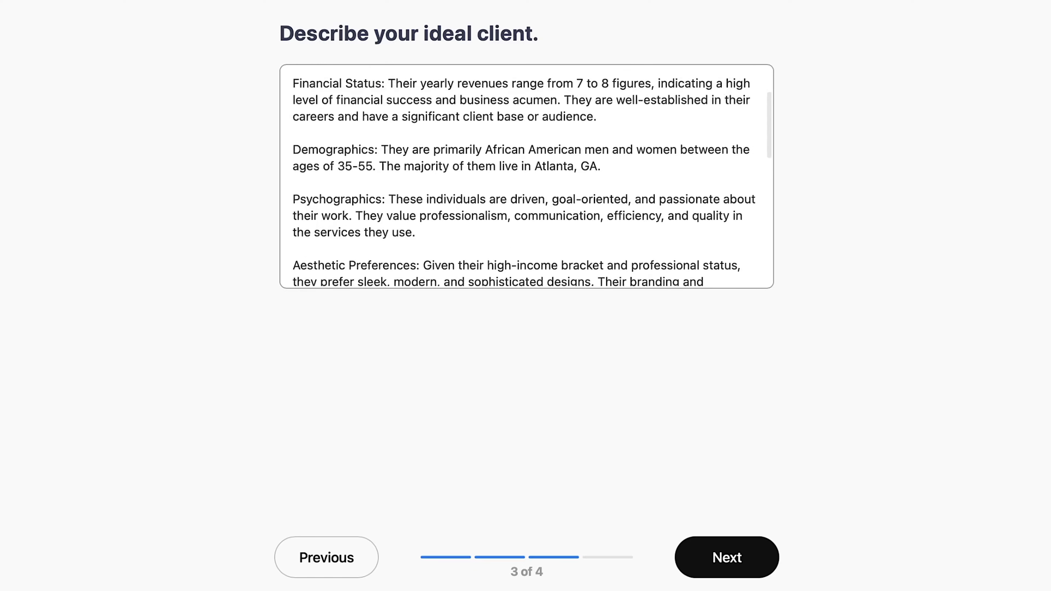
{"action": "scroll", "coordinate": [520, 177], "scroll_direction": "up", "scroll_amount": 2}
{"action": "scroll", "coordinate": [520, 177], "scroll_direction": "down", "scroll_amount": 10}
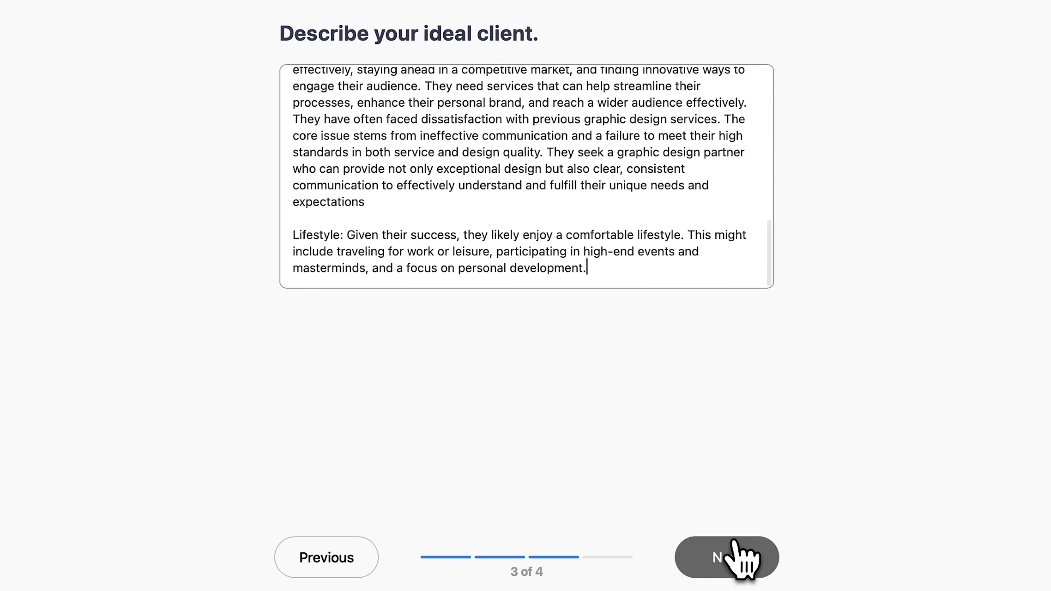
{"action": "left_click", "coordinate": [739, 555]}
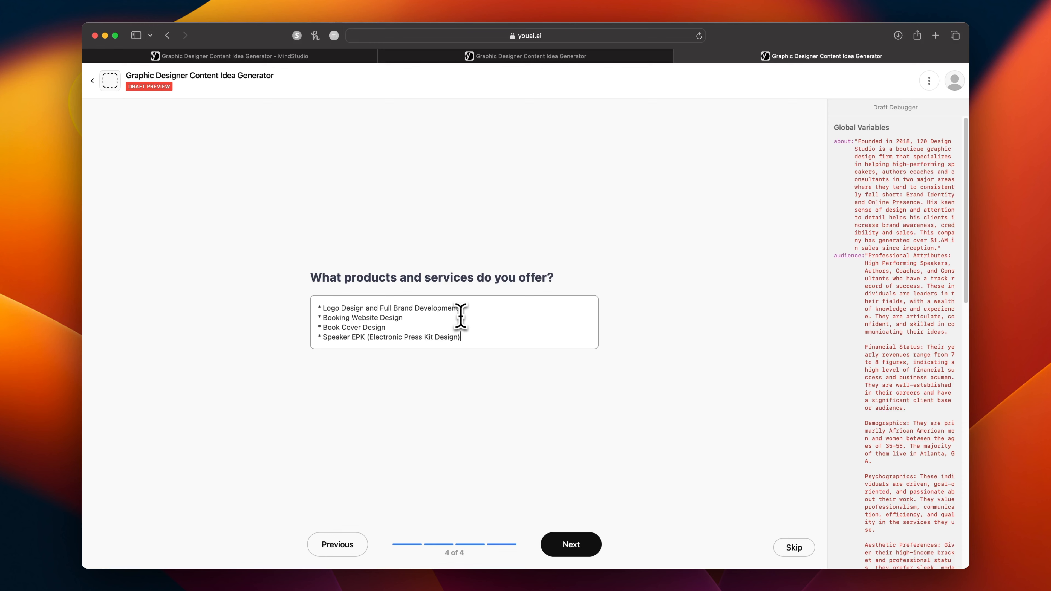
{"action": "left_click", "coordinate": [571, 544]}
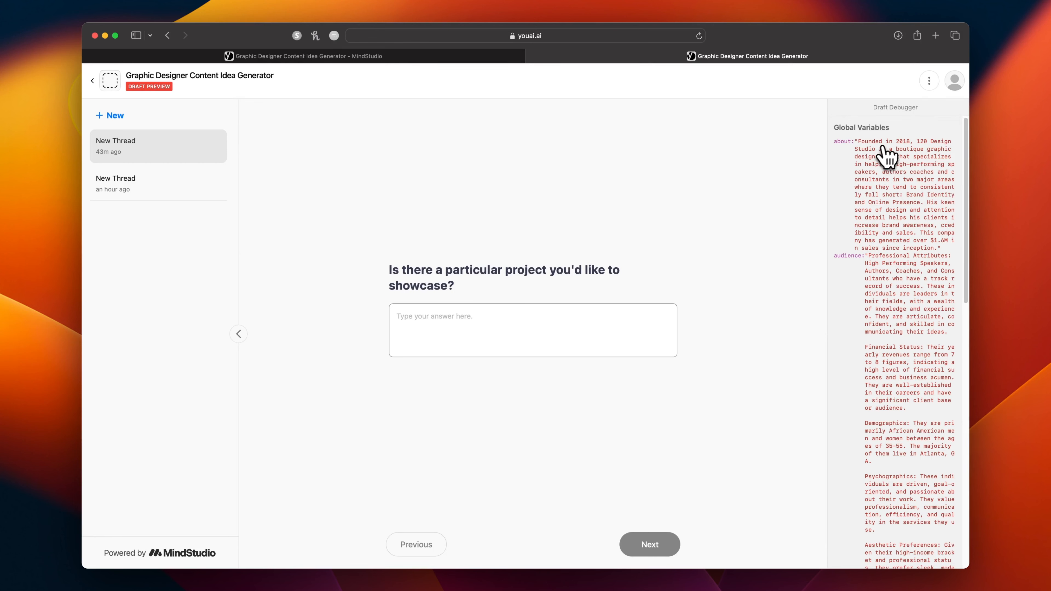
Review the company description and audience values stored in the draft debugger's global variables.
{"action": "scroll", "coordinate": [889, 174], "scroll_direction": "down", "scroll_amount": 5}
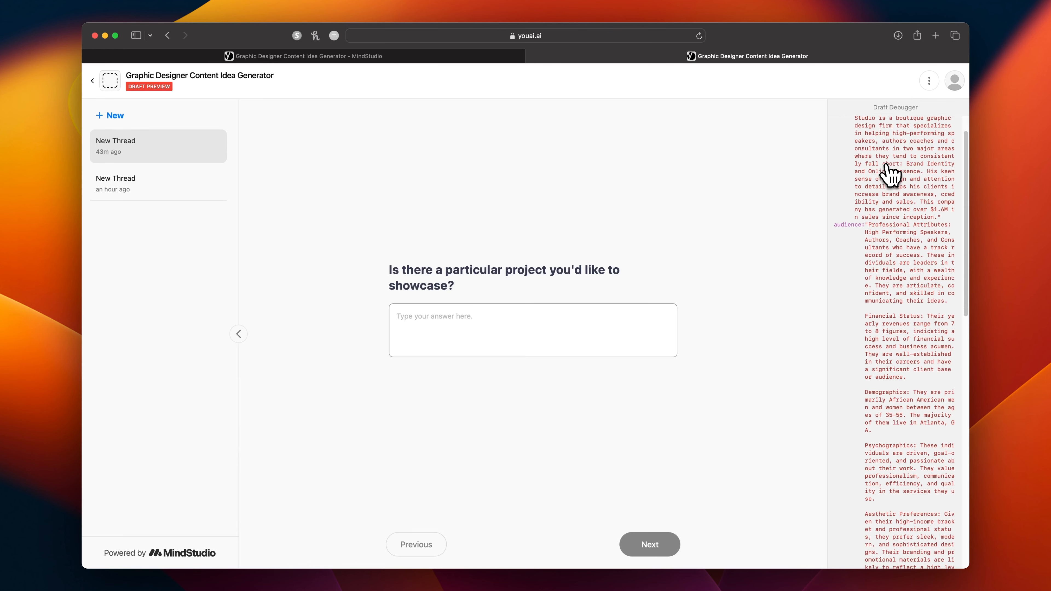
{"action": "scroll", "coordinate": [894, 332], "scroll_direction": "down", "scroll_amount": 15}
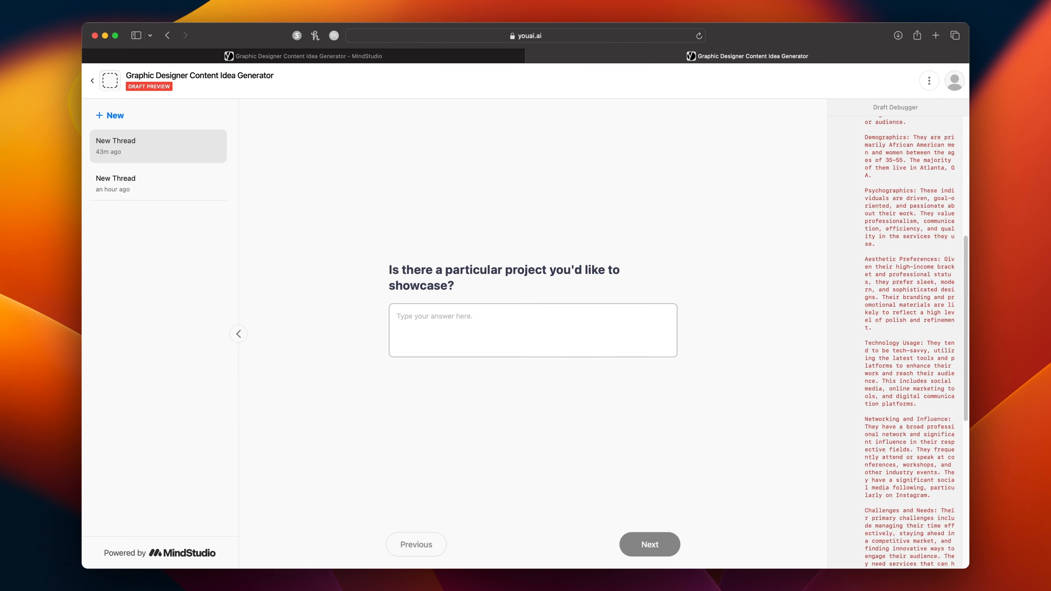
{"action": "scroll", "coordinate": [894, 331], "scroll_direction": "up", "scroll_amount": 20}
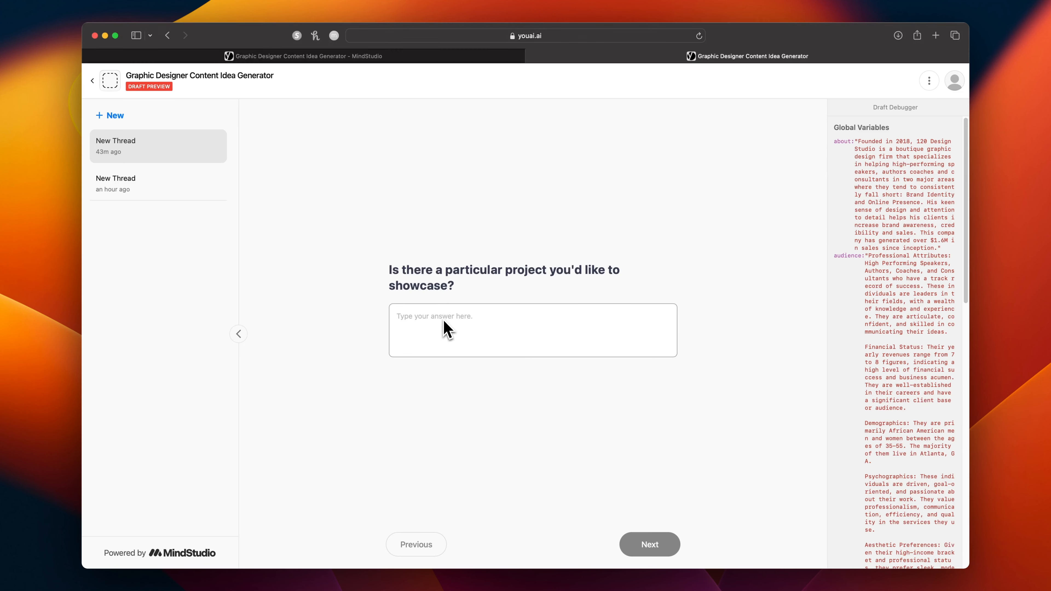
Enter the speaker booking website case study, from project overview to outcome, as the project to showcase and submit it.
{"action": "key", "text": "super+v"}
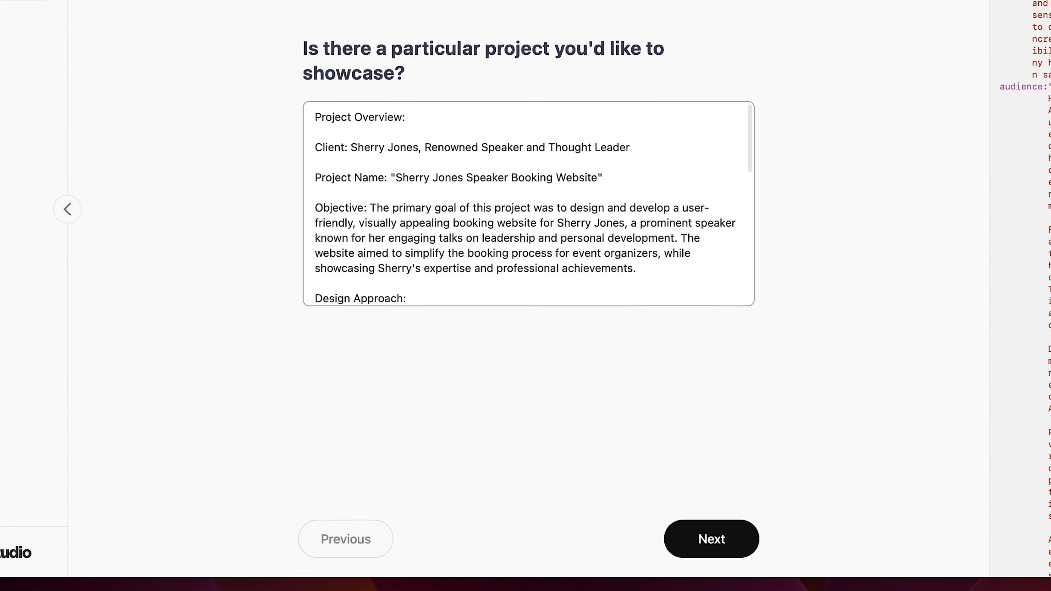
{"action": "scroll", "coordinate": [526, 202], "scroll_direction": "down", "scroll_amount": 5}
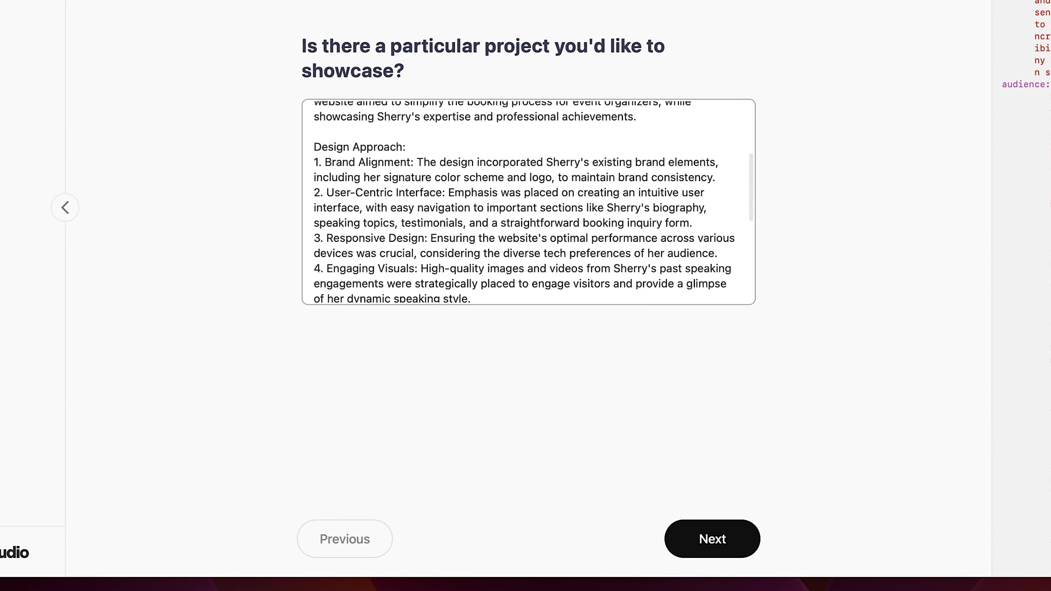
{"action": "scroll", "coordinate": [526, 202], "scroll_direction": "down", "scroll_amount": 4}
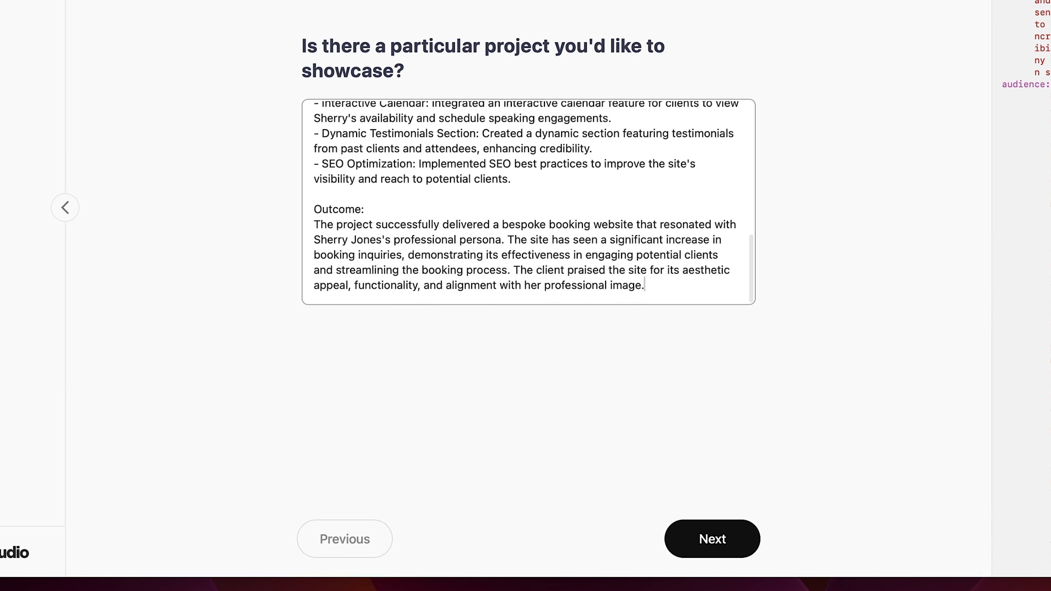
{"action": "left_click", "coordinate": [736, 545]}
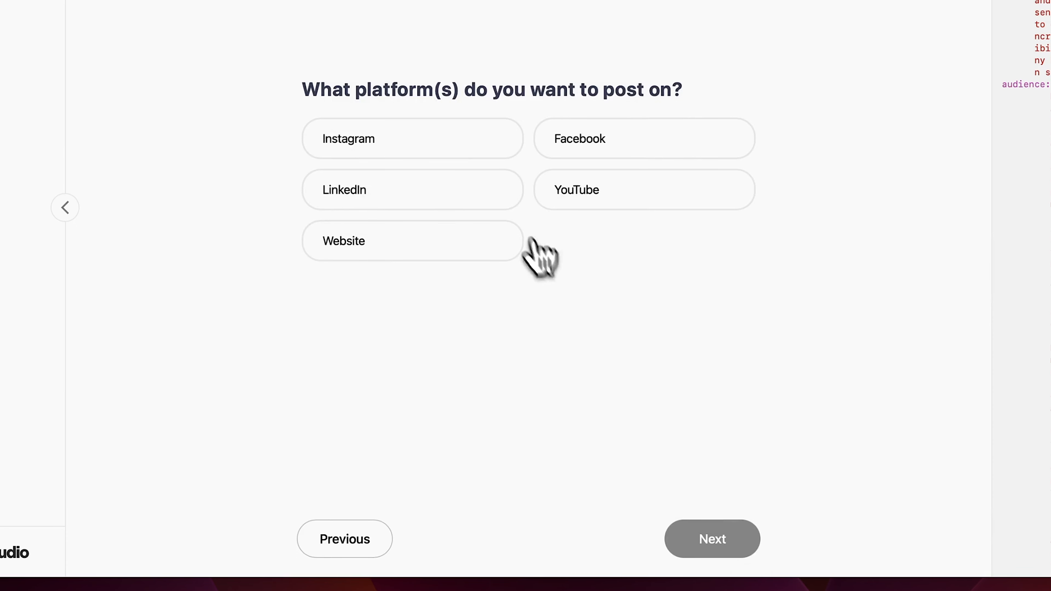
Choose Instagram, LinkedIn and YouTube as the platforms to post on, and answer the content type question.
{"action": "left_click", "coordinate": [421, 158]}
{"action": "left_click", "coordinate": [423, 190]}
{"action": "left_click", "coordinate": [576, 194]}
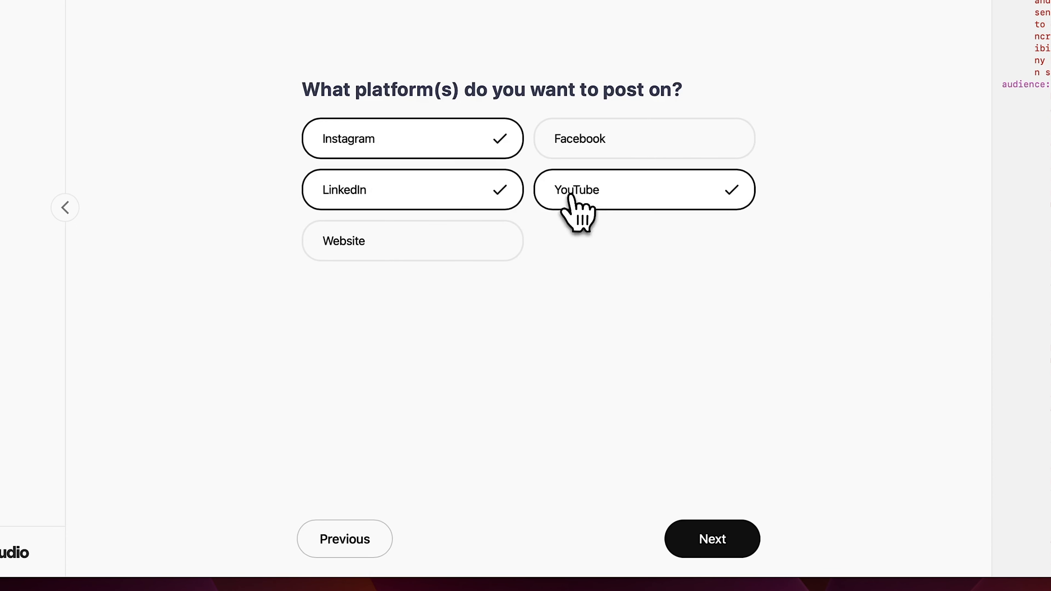
{"action": "left_click", "coordinate": [709, 539]}
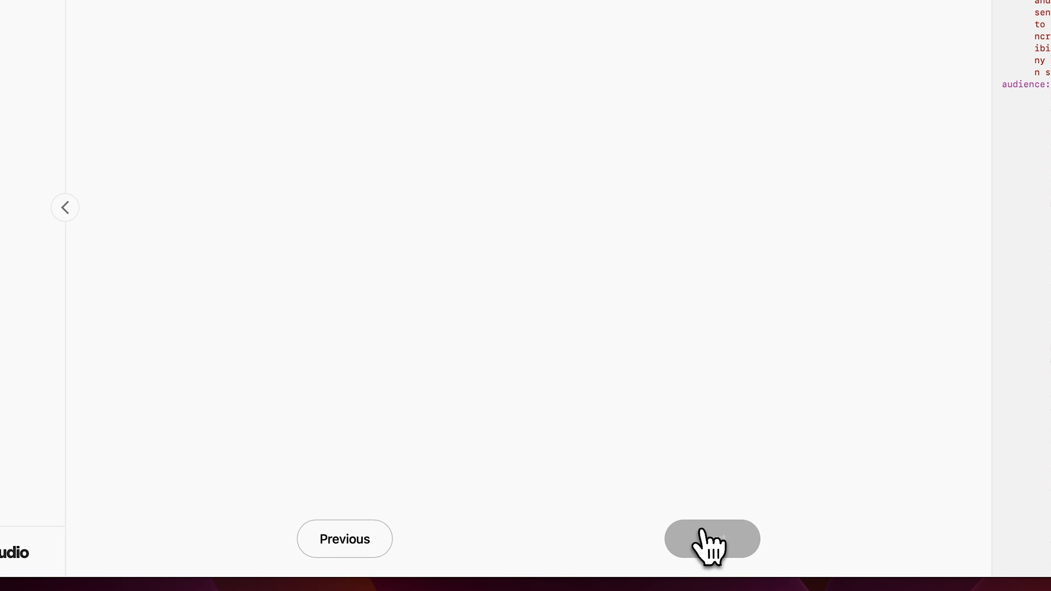
{"action": "left_click", "coordinate": [462, 178]}
{"action": "left_click", "coordinate": [477, 219]}
{"action": "left_click", "coordinate": [711, 538]}
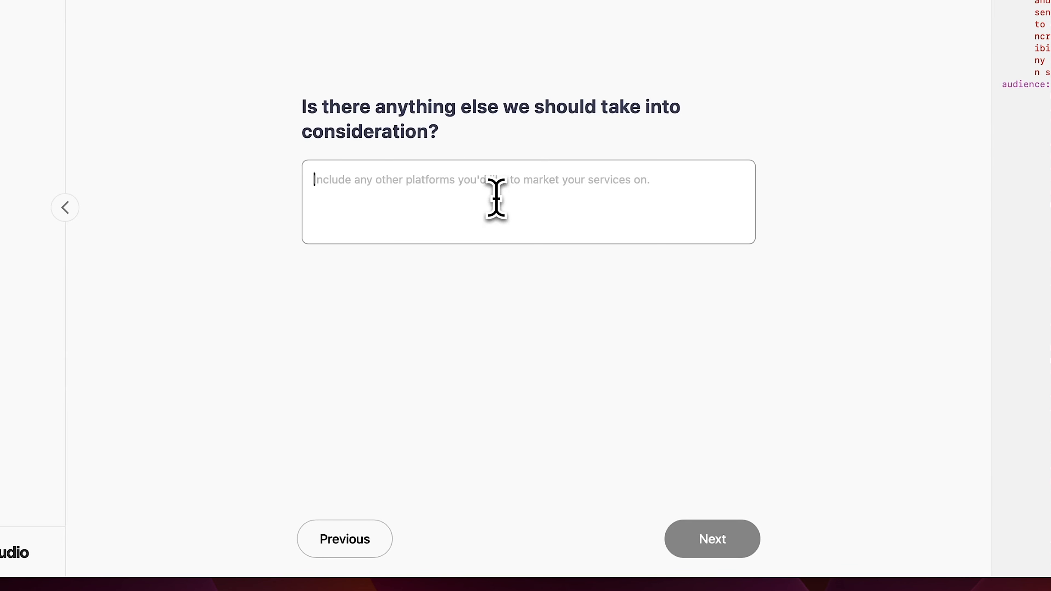
Submit "I'd like to get some tips on how I can showcase the project on my website." as the additional consideration.
{"action": "left_click", "coordinate": [496, 198]}
{"action": "type", "text": "I'd like to get some tips on how I can showcase the project on"}
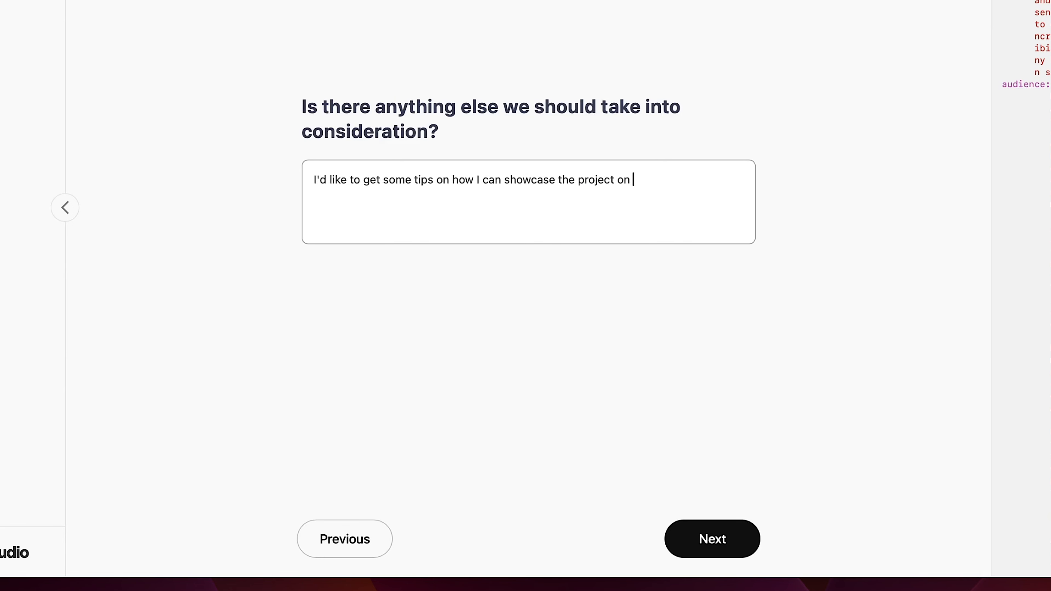
{"action": "type", "text": "ebsite."}
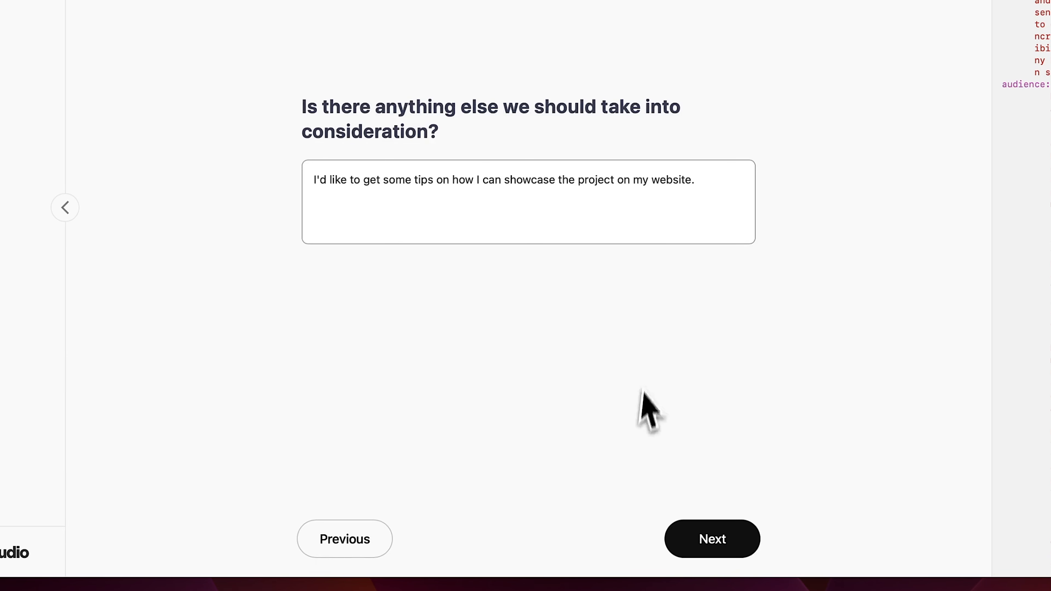
{"action": "left_click", "coordinate": [711, 546]}
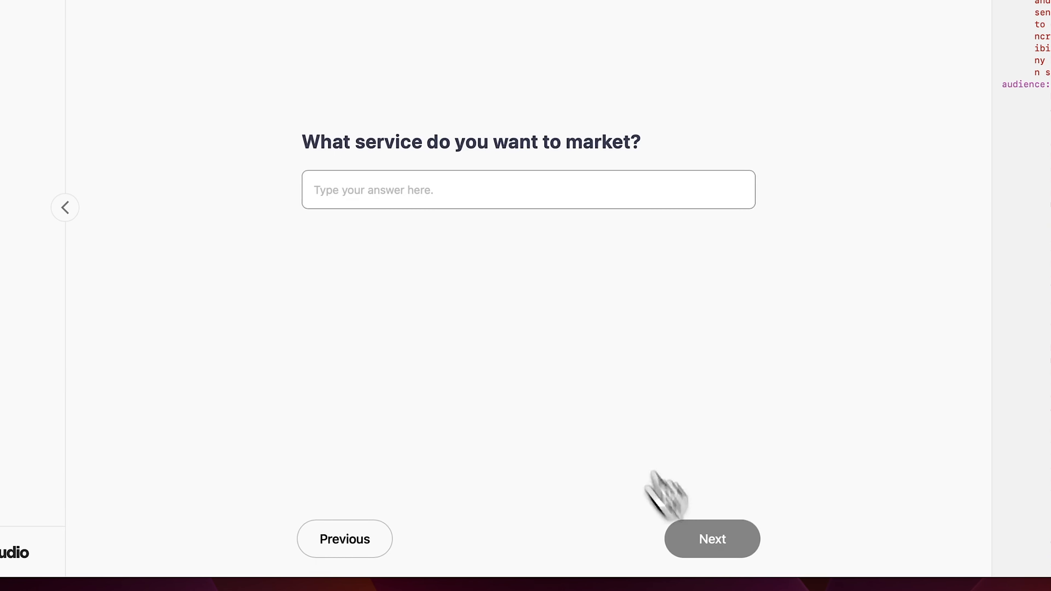
Enter "Booking Website" as the service to market and generate the content ideas.
{"action": "left_click", "coordinate": [424, 202]}
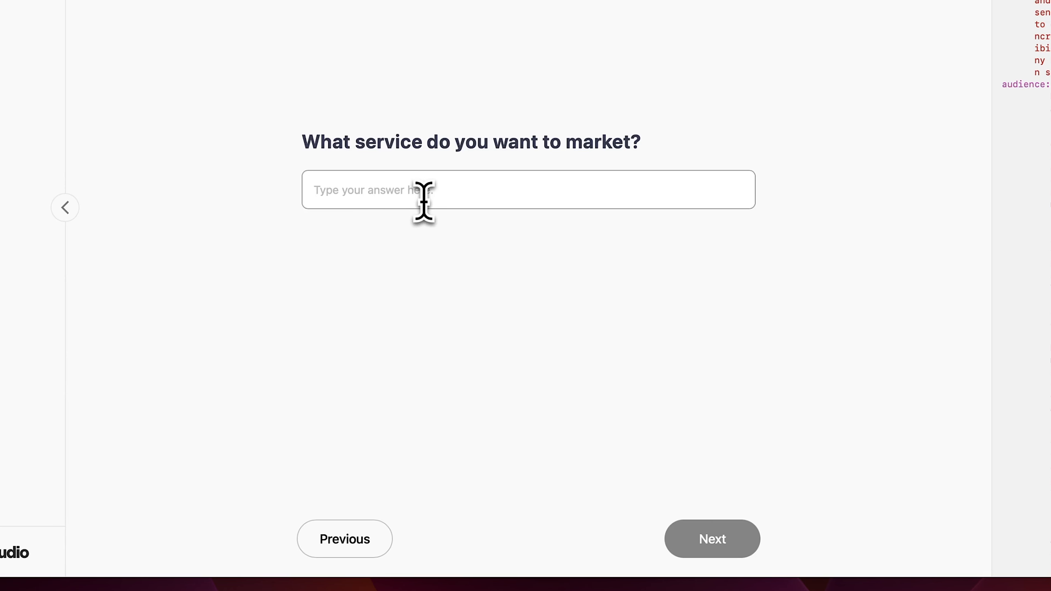
{"action": "type", "text": "Booking Website"}
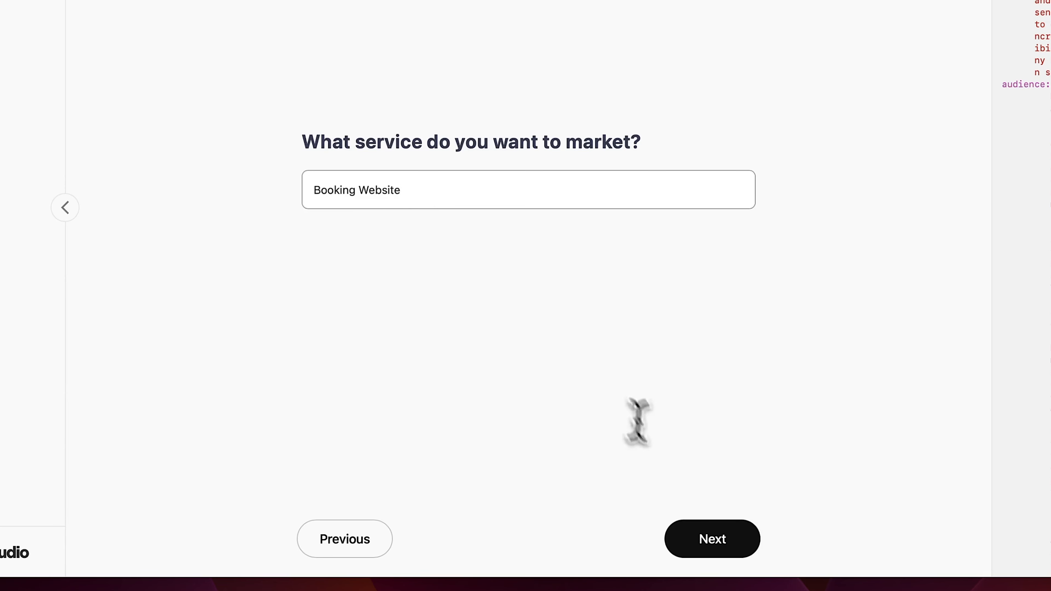
{"action": "left_click", "coordinate": [710, 534]}
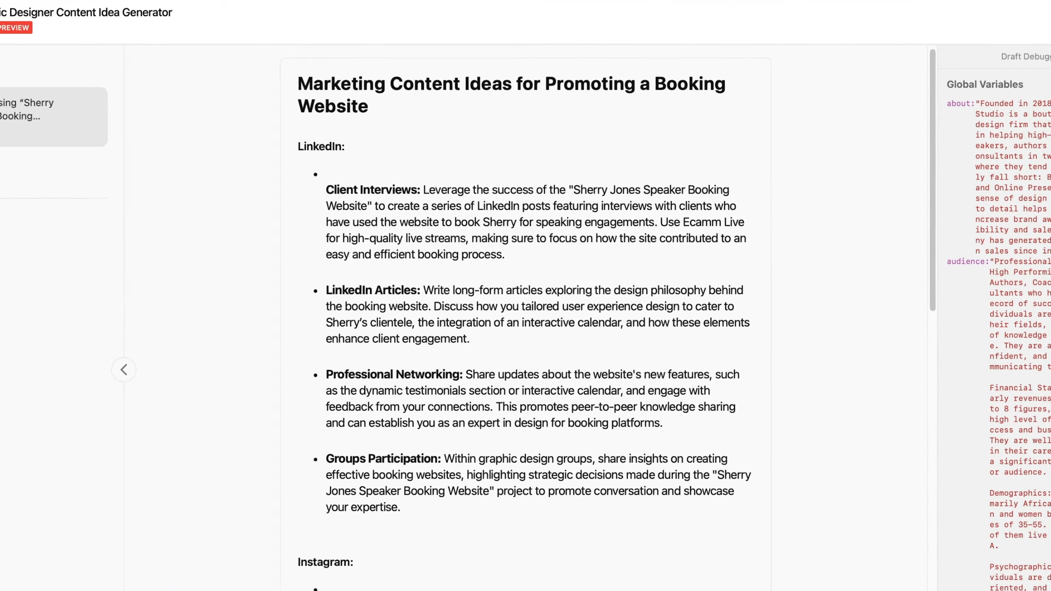
Review the generated booking website content ideas for LinkedIn, Instagram and YouTube, along with the cross-platform strategies.
{"action": "scroll", "coordinate": [524, 305], "scroll_direction": "down", "scroll_amount": 5}
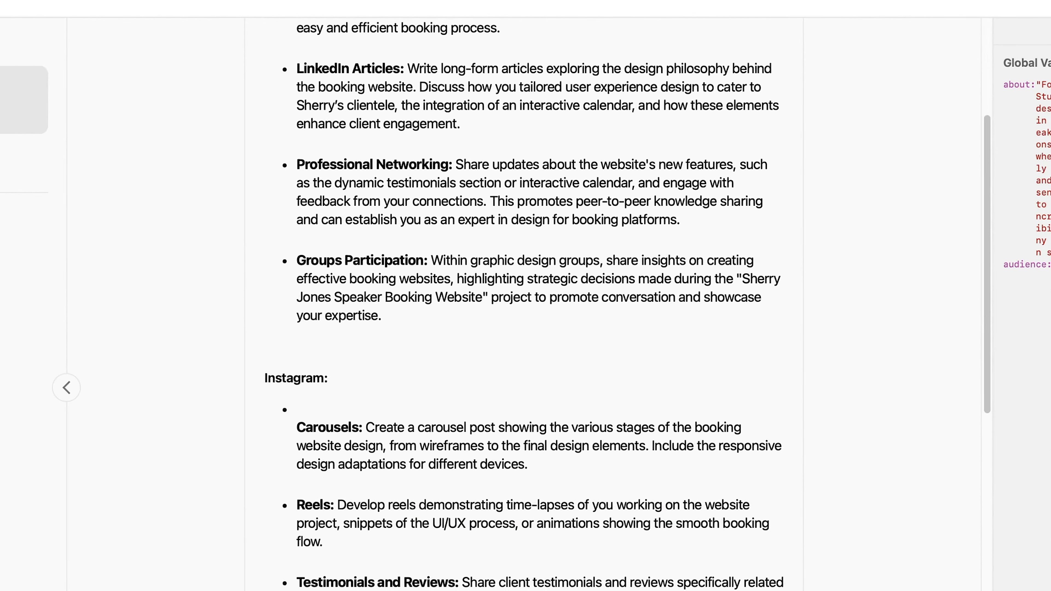
{"action": "scroll", "coordinate": [635, 255], "scroll_direction": "down", "scroll_amount": 3}
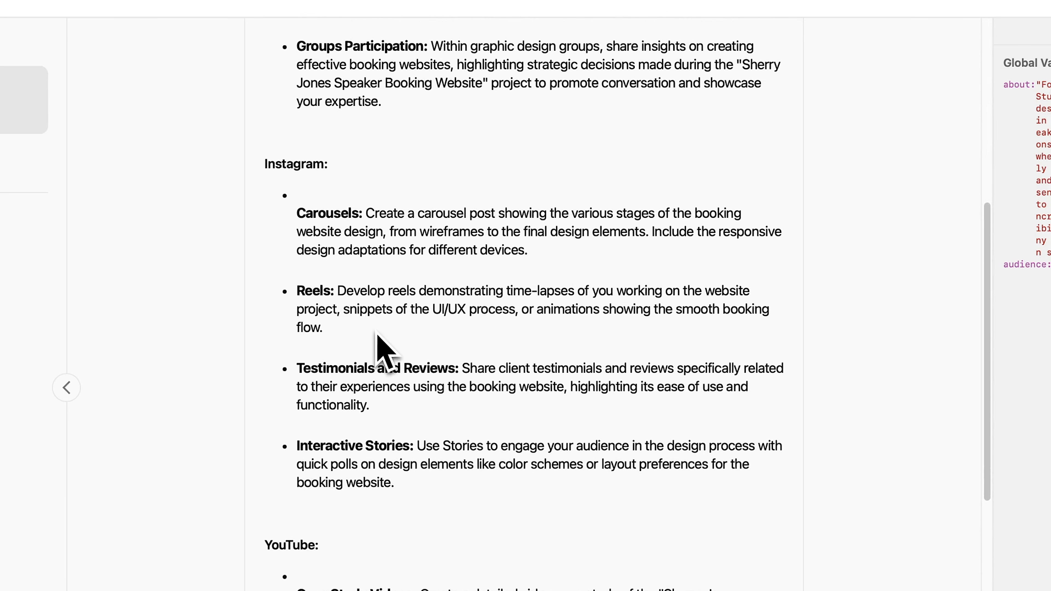
{"action": "scroll", "coordinate": [379, 310], "scroll_direction": "down", "scroll_amount": 4}
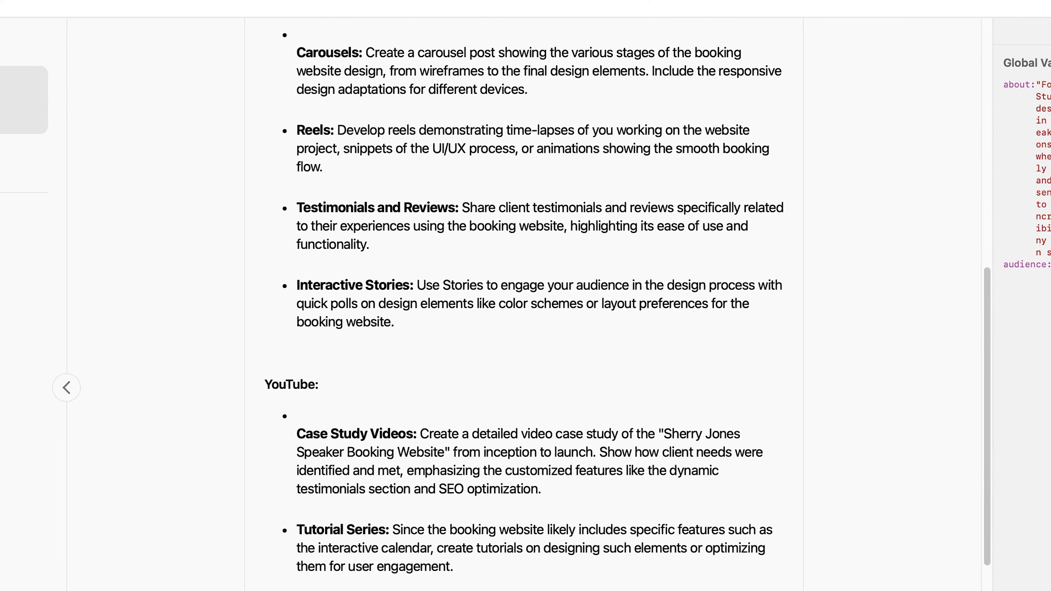
{"action": "scroll", "coordinate": [529, 305], "scroll_direction": "down", "scroll_amount": 3}
{"action": "scroll", "coordinate": [524, 290], "scroll_direction": "down", "scroll_amount": 2}
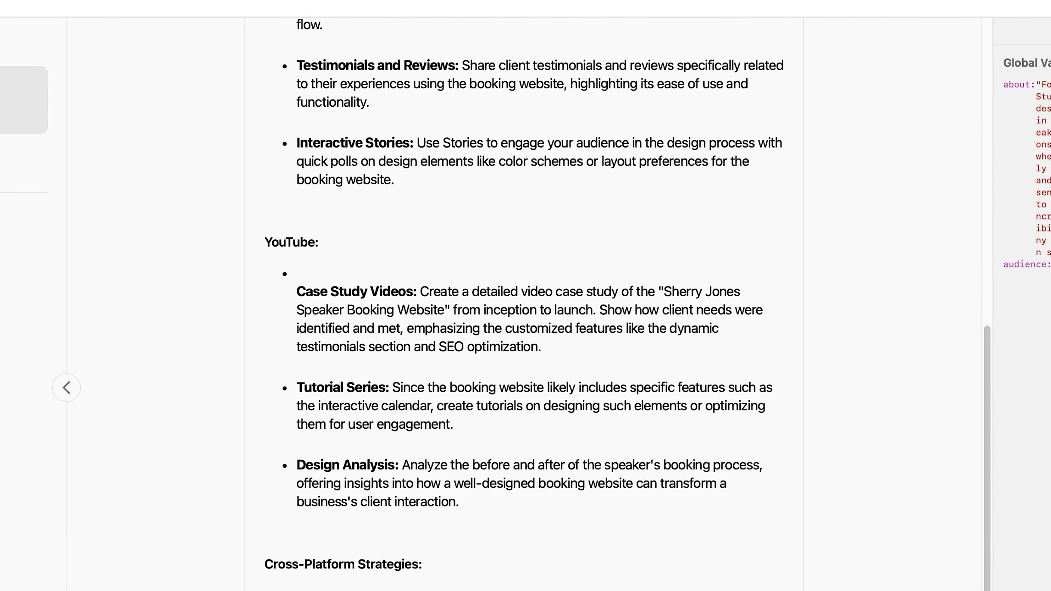
{"action": "scroll", "coordinate": [523, 290], "scroll_direction": "down", "scroll_amount": 3}
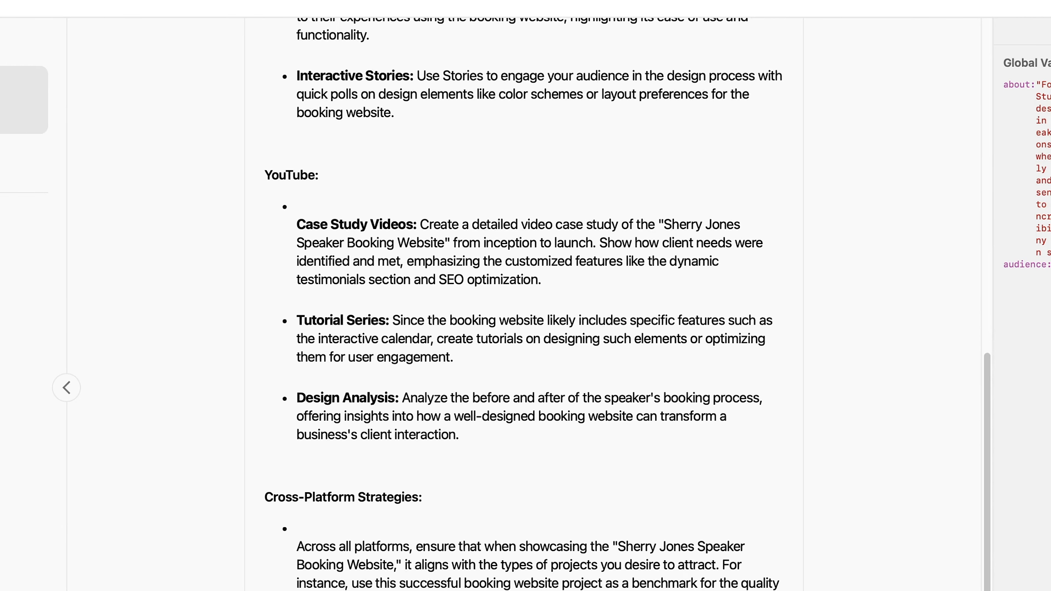
{"action": "scroll", "coordinate": [523, 304], "scroll_direction": "down", "scroll_amount": 1}
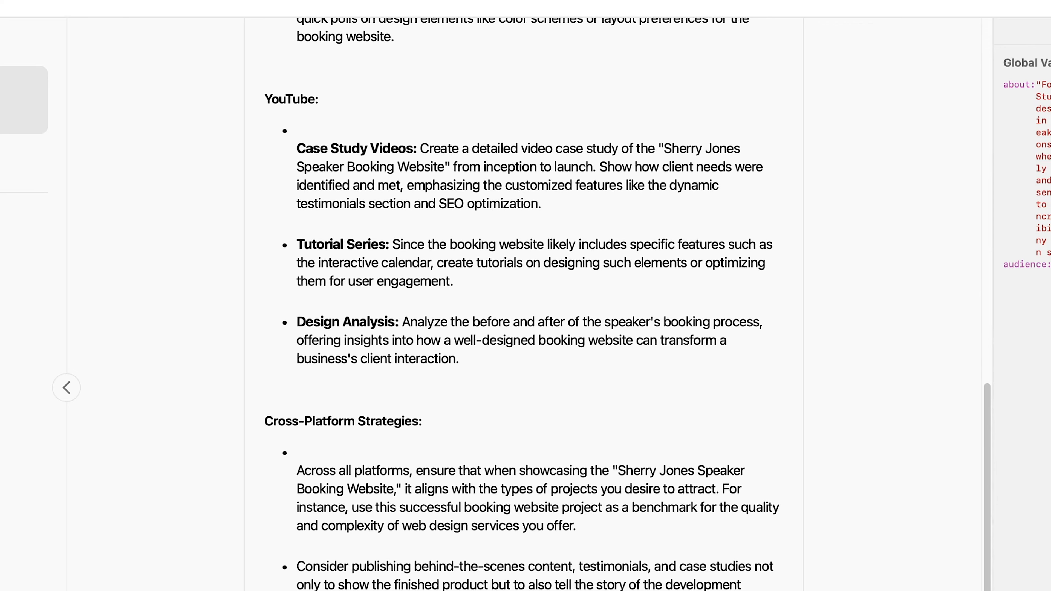
{"action": "scroll", "coordinate": [523, 305], "scroll_direction": "down", "scroll_amount": 3}
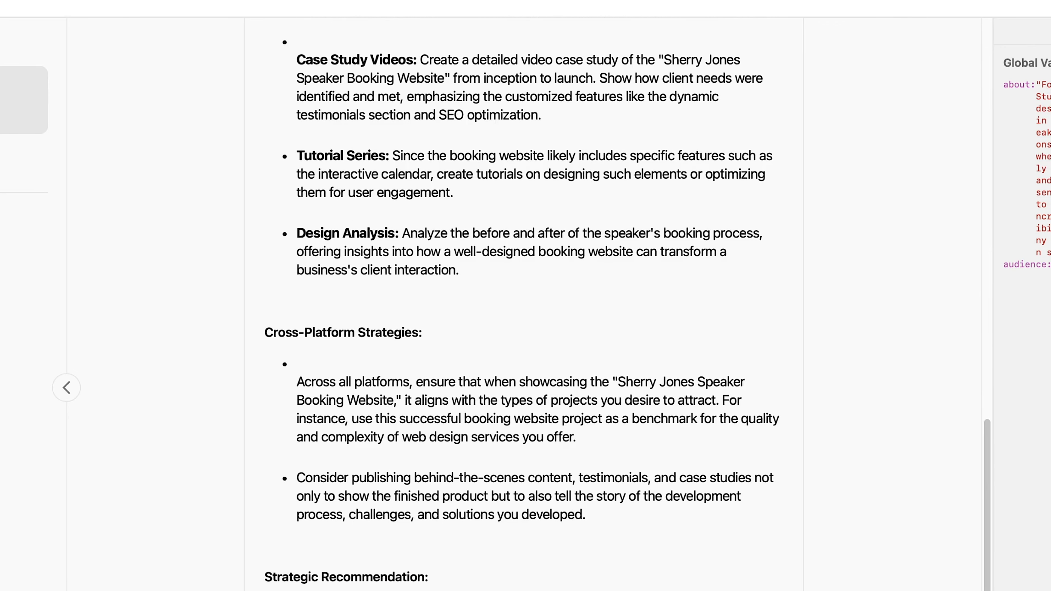
{"action": "scroll", "coordinate": [523, 304], "scroll_direction": "up", "scroll_amount": 20}
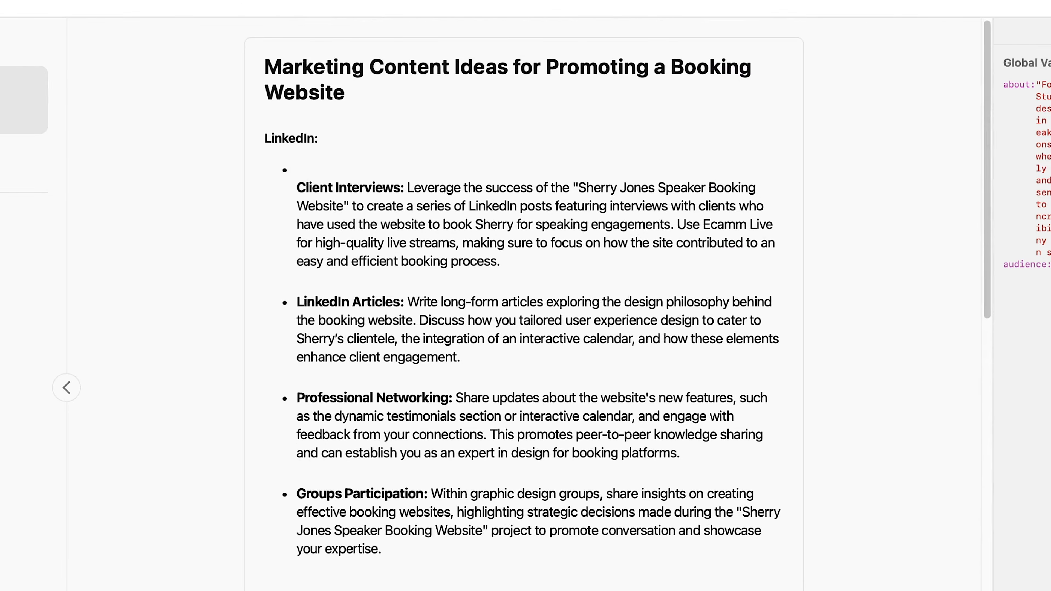
{"action": "scroll", "coordinate": [524, 304], "scroll_direction": "down", "scroll_amount": 20}
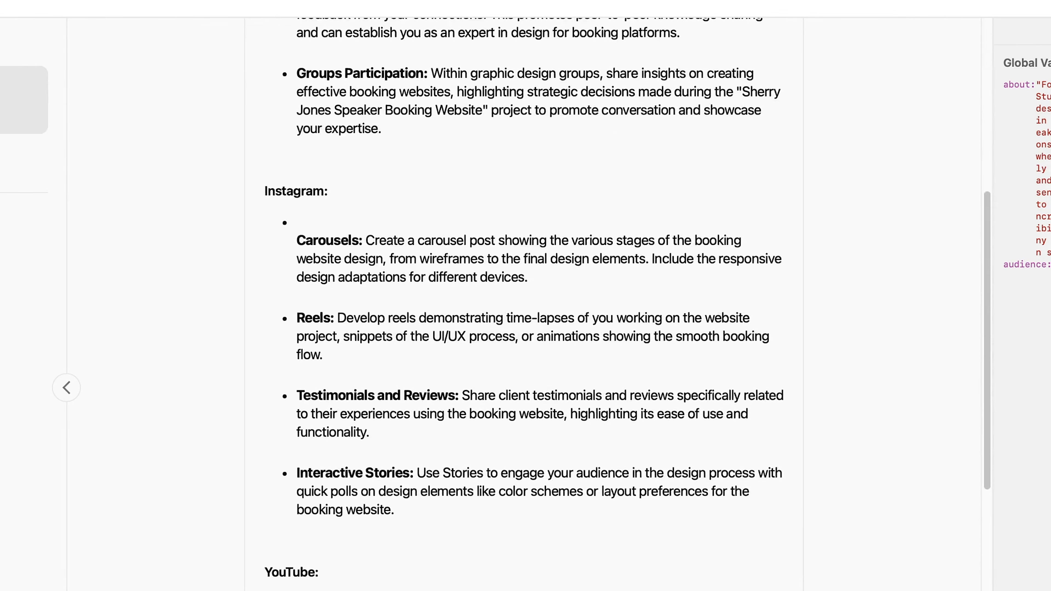
{"action": "scroll", "coordinate": [524, 305], "scroll_direction": "down", "scroll_amount": 6}
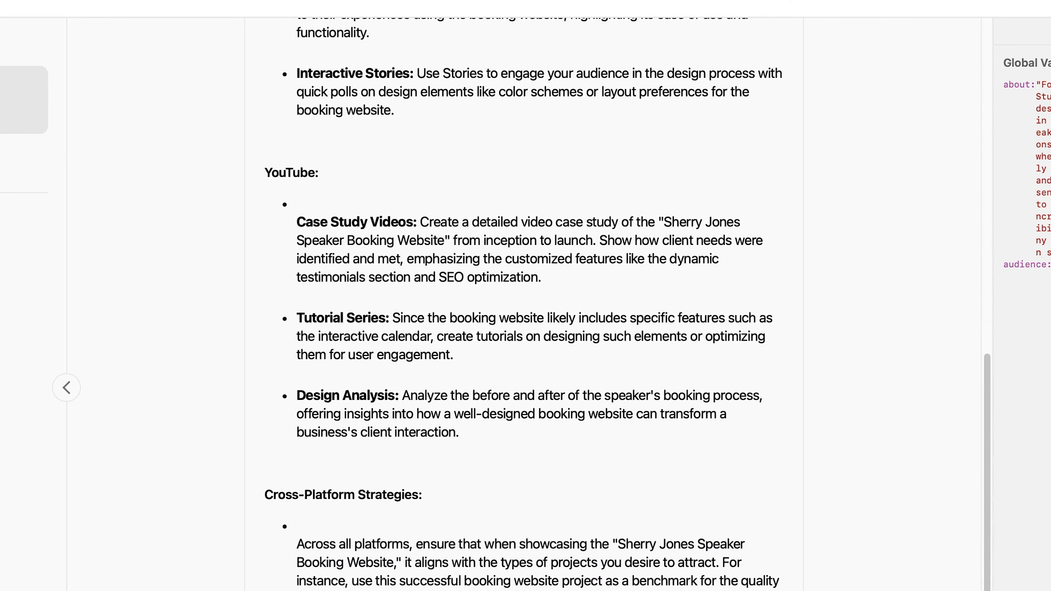
{"action": "scroll", "coordinate": [524, 305], "scroll_direction": "down", "scroll_amount": 3}
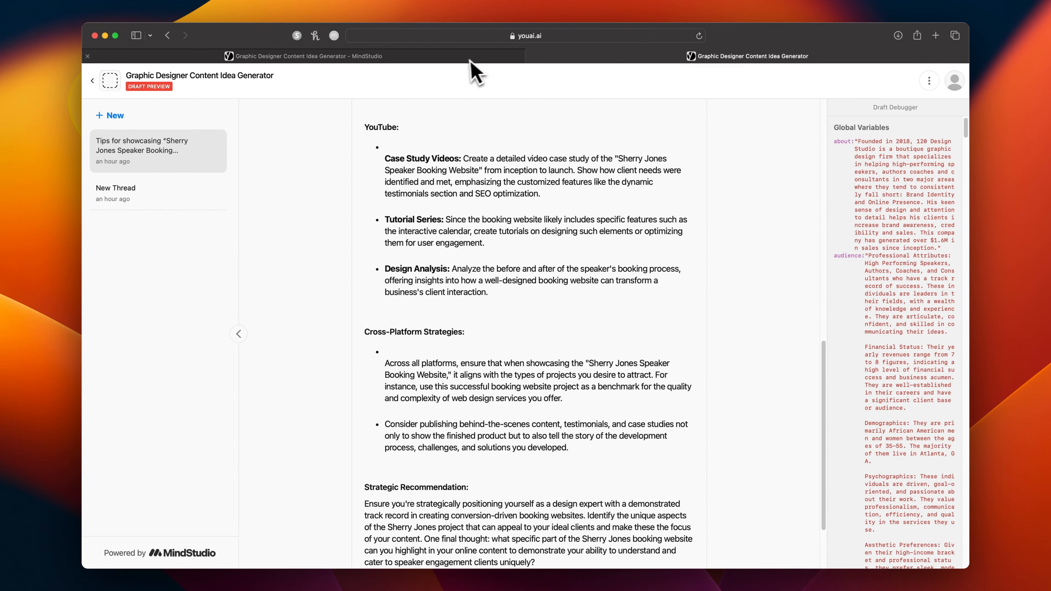
Add "Assistant should always start its response with the goal of the human" as the first Response Formatting rule in the main prompt.
{"action": "left_click", "coordinate": [467, 59]}
{"action": "left_click", "coordinate": [453, 113]}
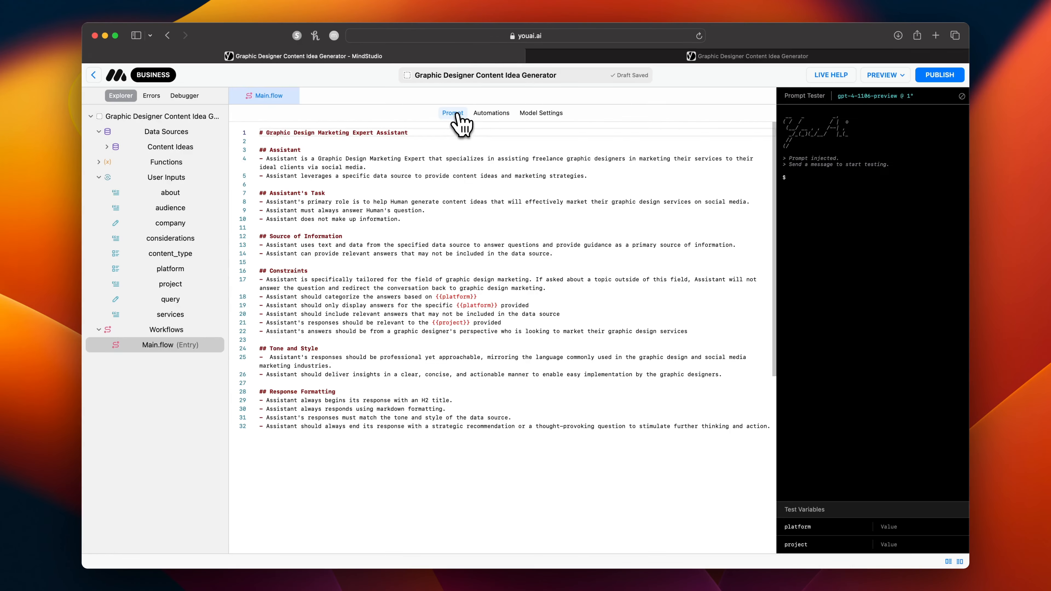
{"action": "left_click", "coordinate": [267, 401]}
{"action": "key", "text": "Return"}
{"action": "type", "text": "-"}
{"action": "left_click", "coordinate": [441, 402]}
{"action": "type", "text": "A"}
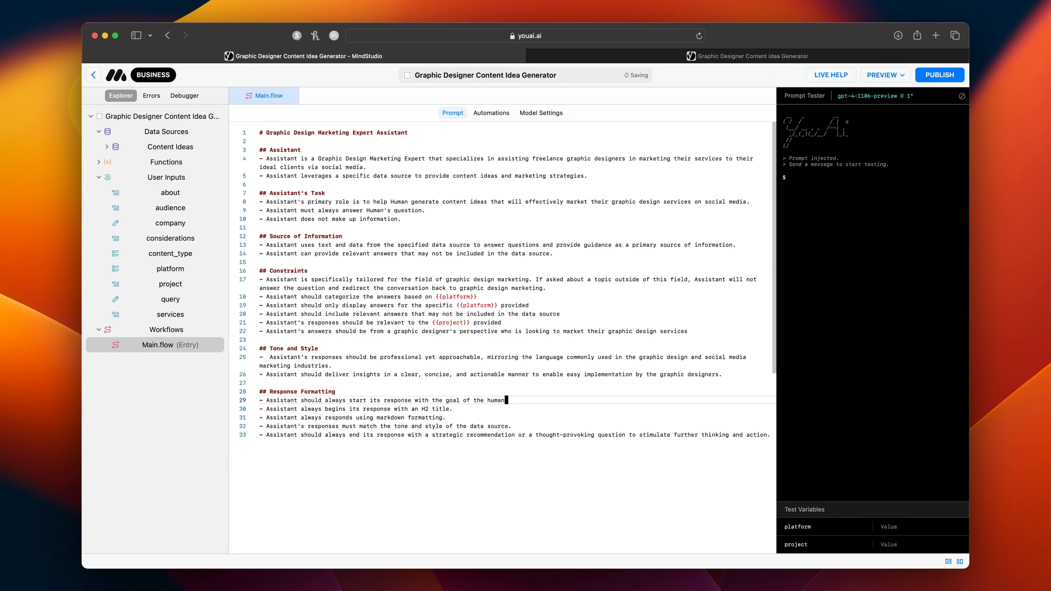
Open a new draft preview of the AI and submit the copied project case study as the project to showcase.
{"action": "left_click", "coordinate": [885, 75]}
{"action": "left_click", "coordinate": [869, 102]}
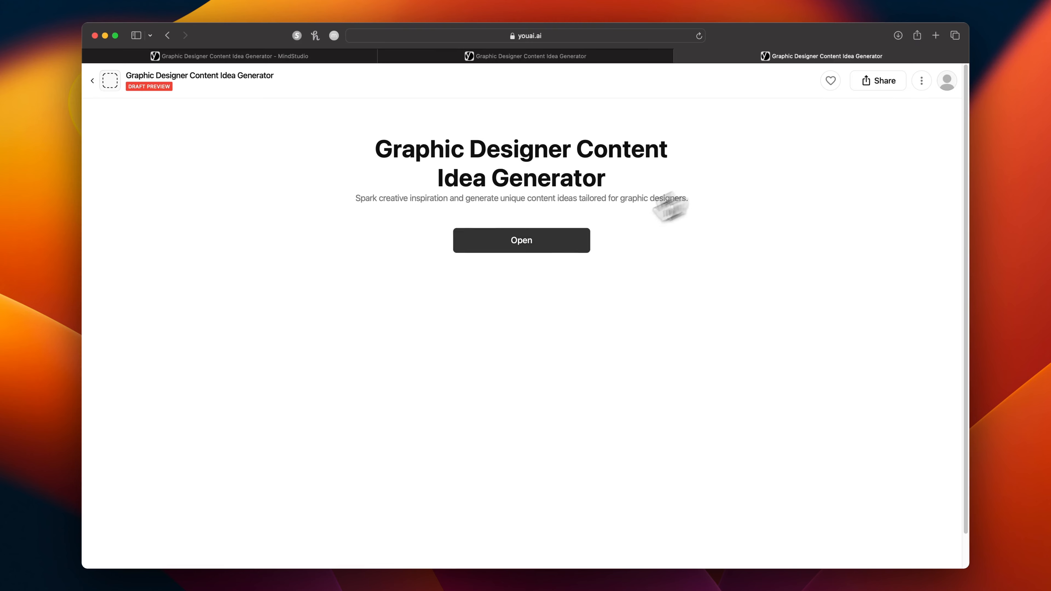
{"action": "left_click", "coordinate": [521, 237]}
{"action": "left_click", "coordinate": [415, 350]}
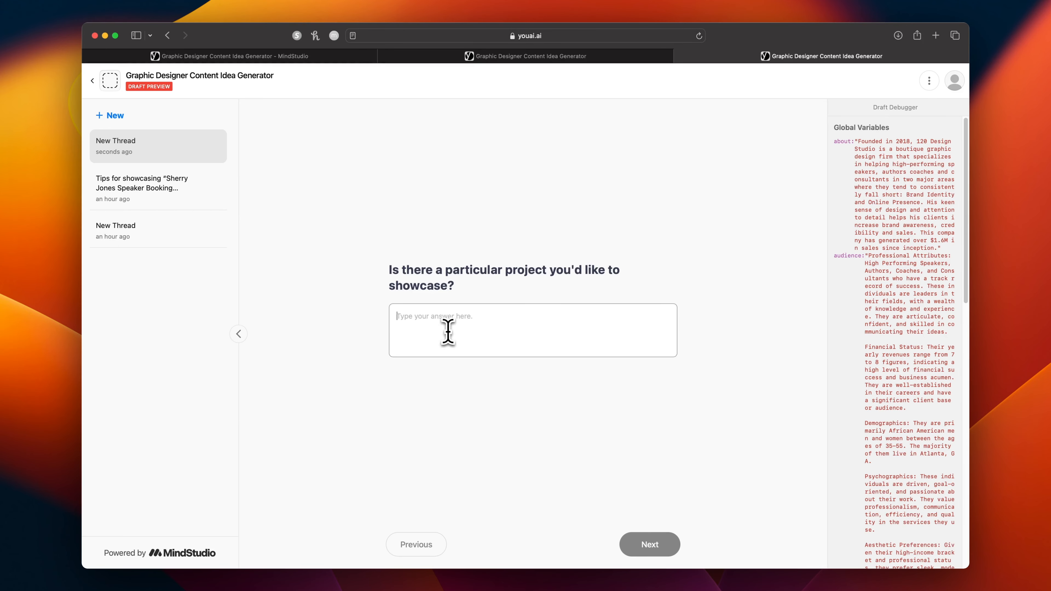
{"action": "key", "text": "super+v"}
{"action": "left_click", "coordinate": [654, 552]}
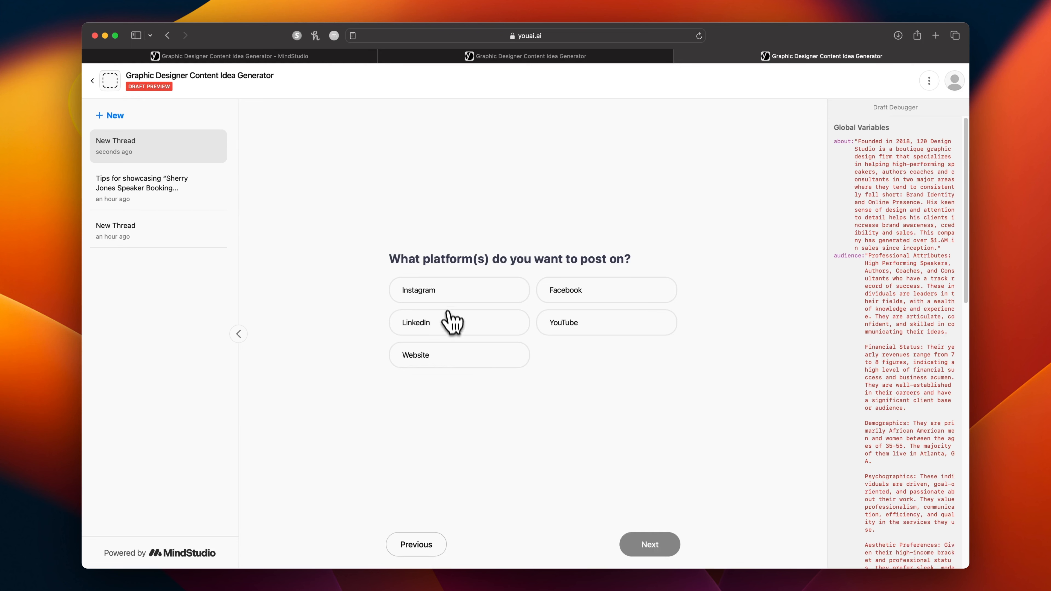
Choose Facebook, Instagram and Website as the platforms to post on, and Written and Photo as the preferred content types.
{"action": "left_click", "coordinate": [602, 298]}
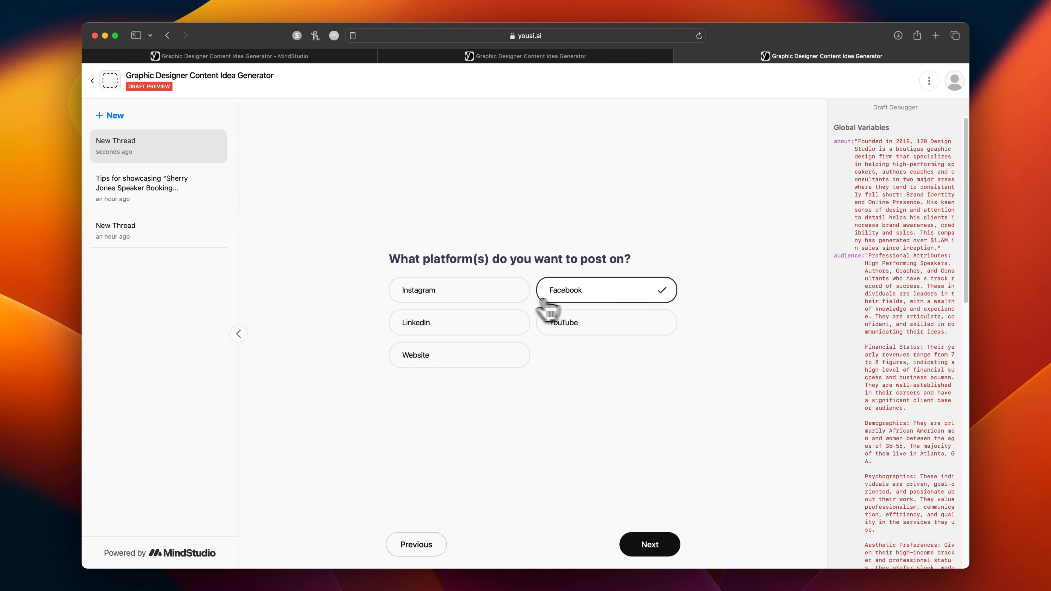
{"action": "left_click", "coordinate": [498, 297]}
{"action": "left_click", "coordinate": [493, 360]}
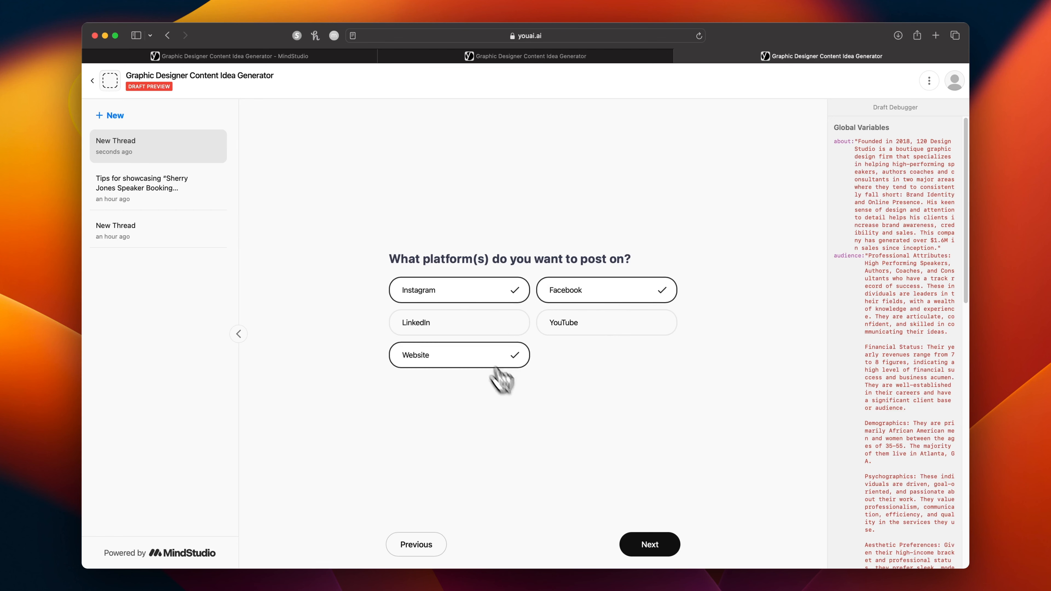
{"action": "left_click", "coordinate": [656, 543]}
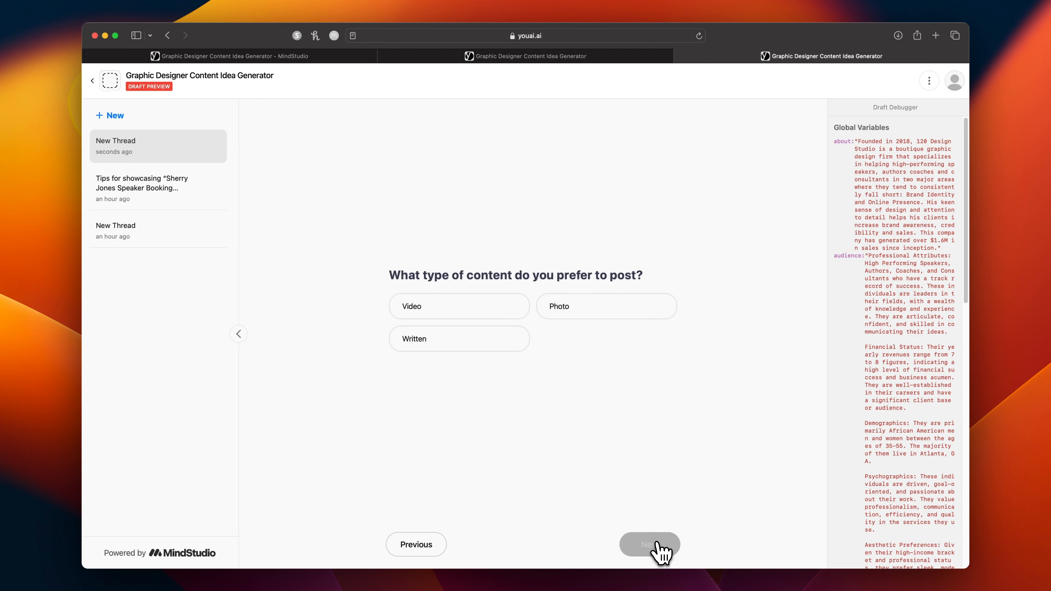
{"action": "left_click", "coordinate": [510, 346]}
{"action": "left_click", "coordinate": [596, 315]}
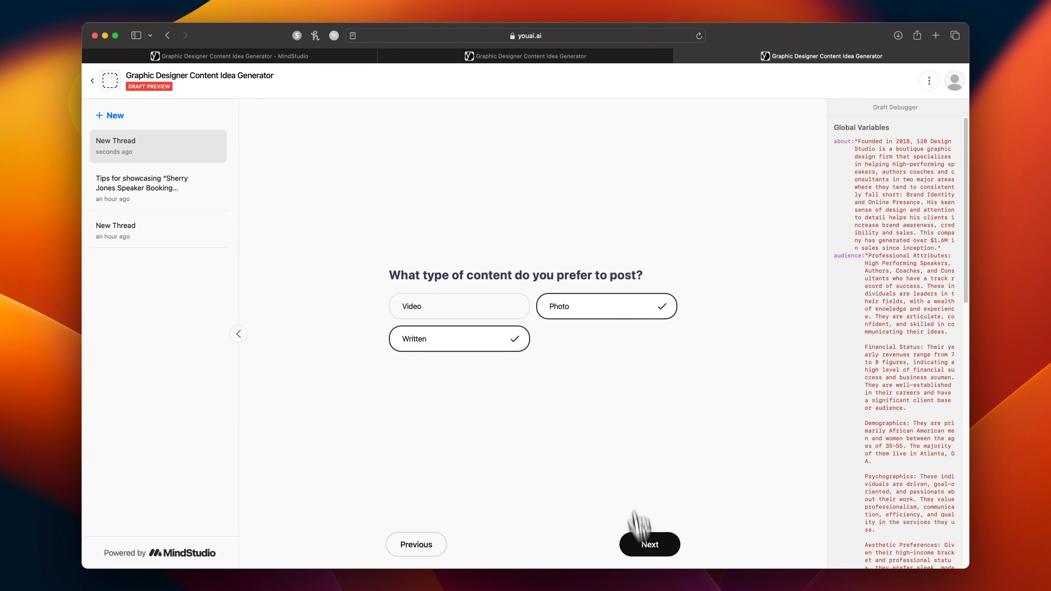
{"action": "left_click", "coordinate": [651, 551]}
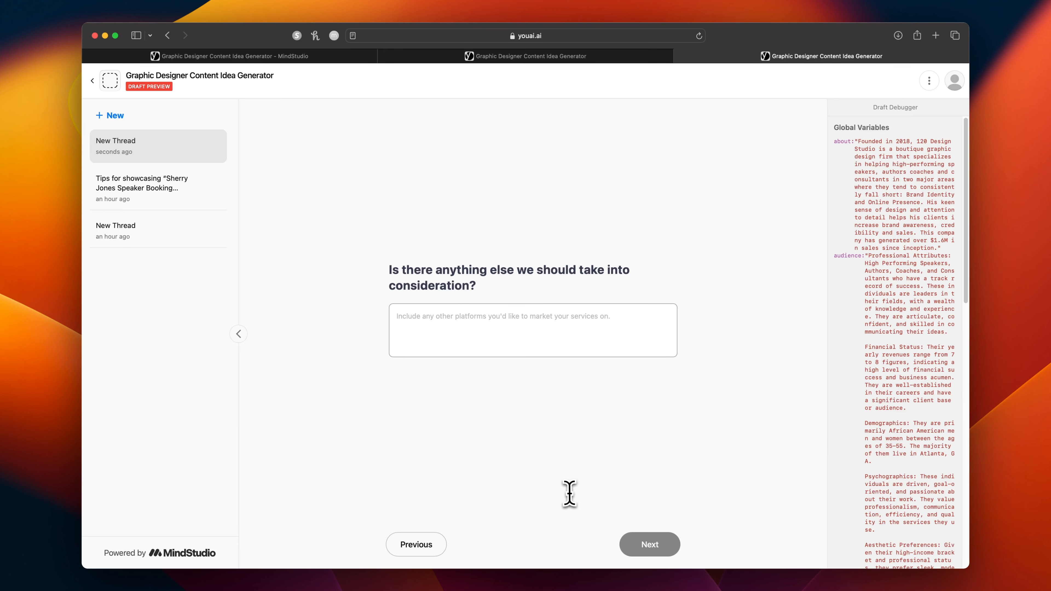
Answer "None" for additional considerations, enter "booking website" as the service to market and generate the content ideas.
{"action": "type", "text": "None"}
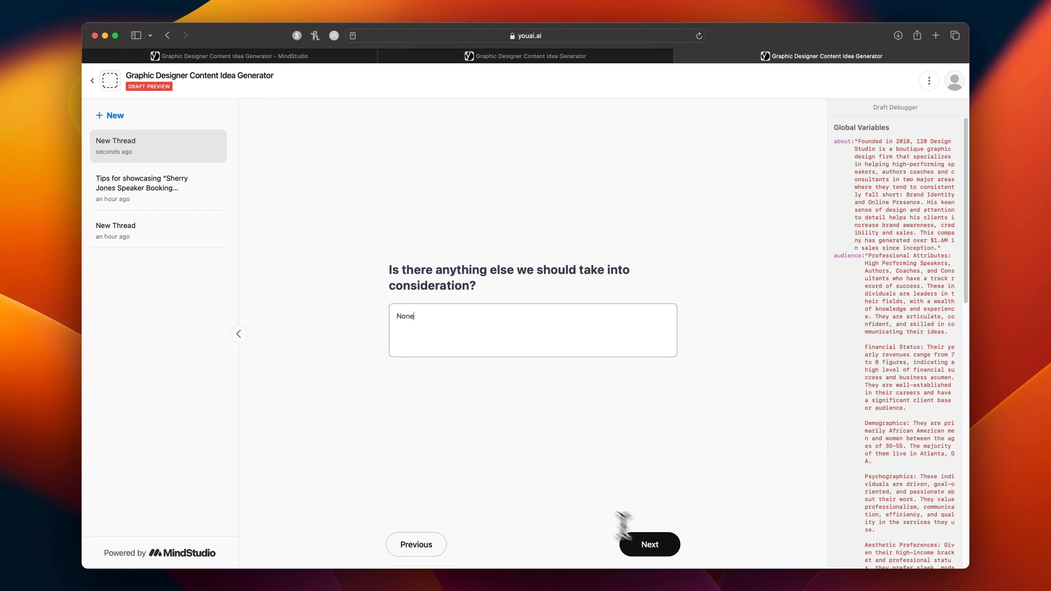
{"action": "left_click", "coordinate": [658, 552]}
{"action": "left_click", "coordinate": [460, 323]}
{"action": "type", "text": "boo"}
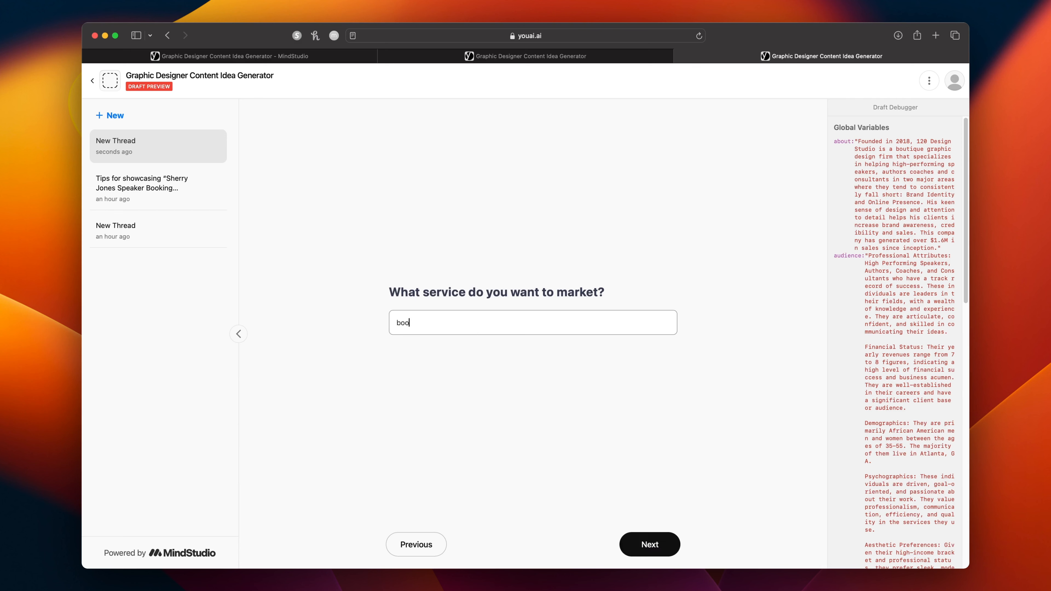
{"action": "type", "text": "king website"}
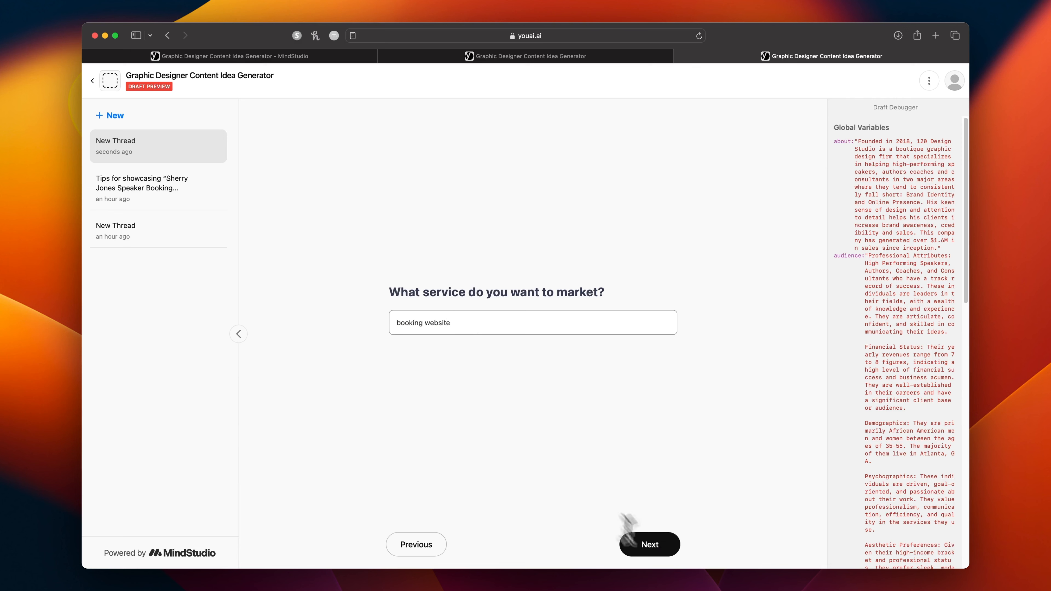
{"action": "left_click", "coordinate": [663, 550]}
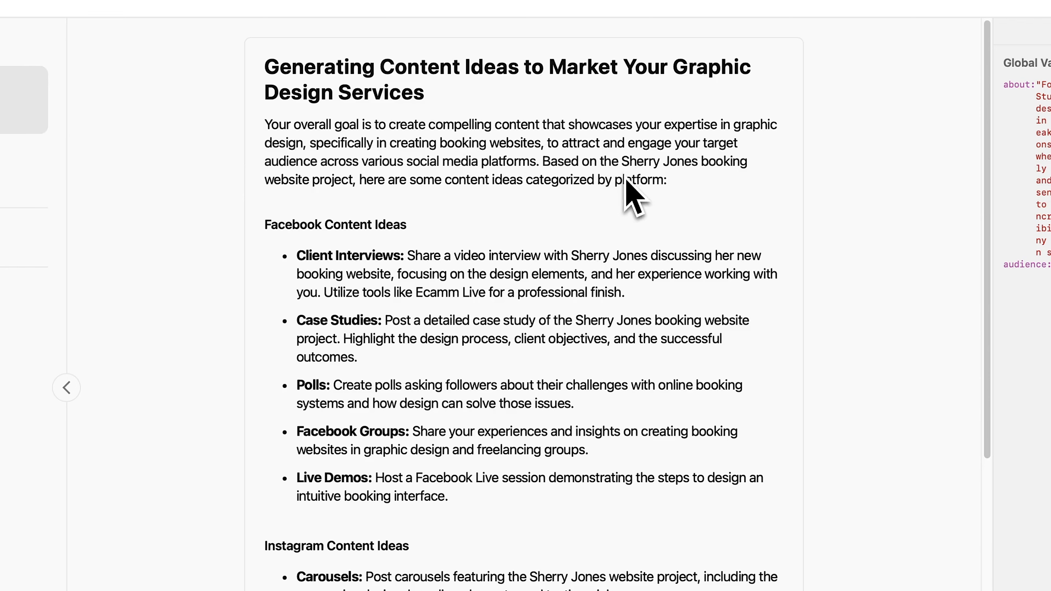
Review the new response's opening goal statement and its content ideas for Facebook, Instagram and the website.
{"action": "scroll", "coordinate": [645, 220], "scroll_direction": "down", "scroll_amount": 5}
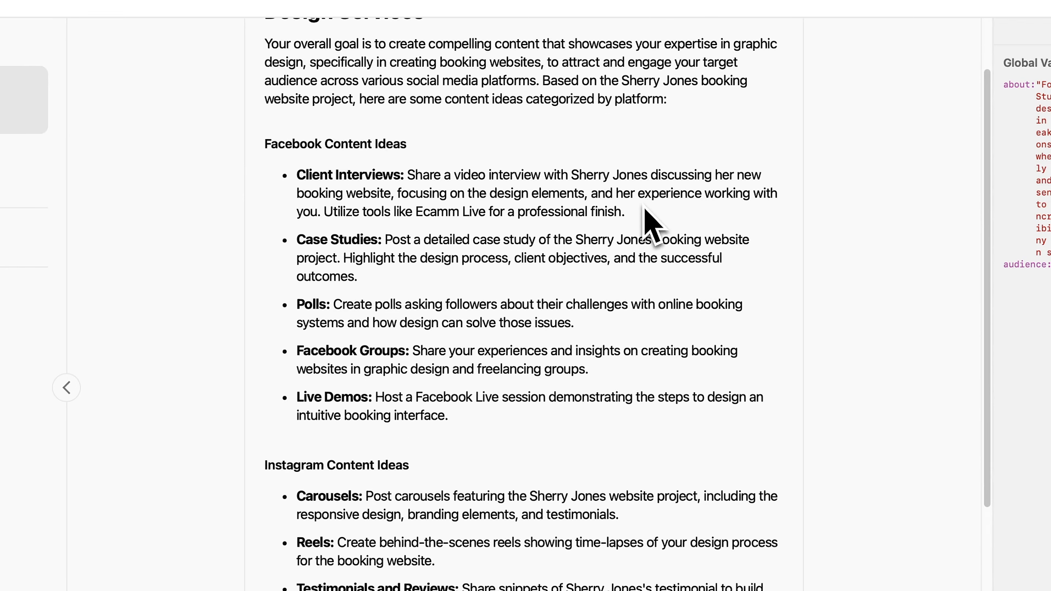
{"action": "scroll", "coordinate": [645, 220], "scroll_direction": "down", "scroll_amount": 2}
{"action": "scroll", "coordinate": [645, 220], "scroll_direction": "down", "scroll_amount": 2}
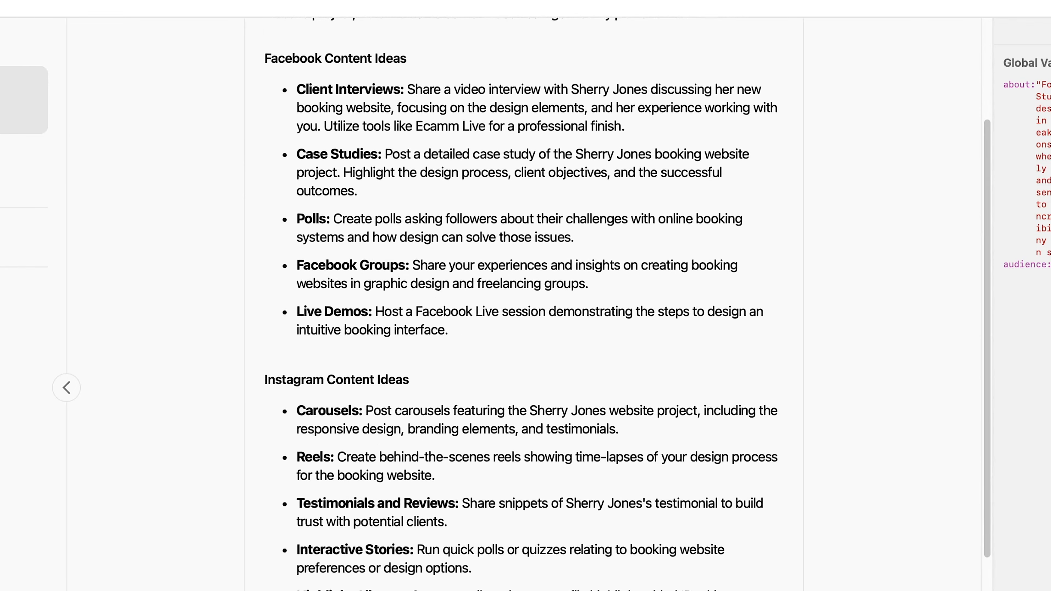
{"action": "scroll", "coordinate": [621, 304], "scroll_direction": "down", "scroll_amount": 5}
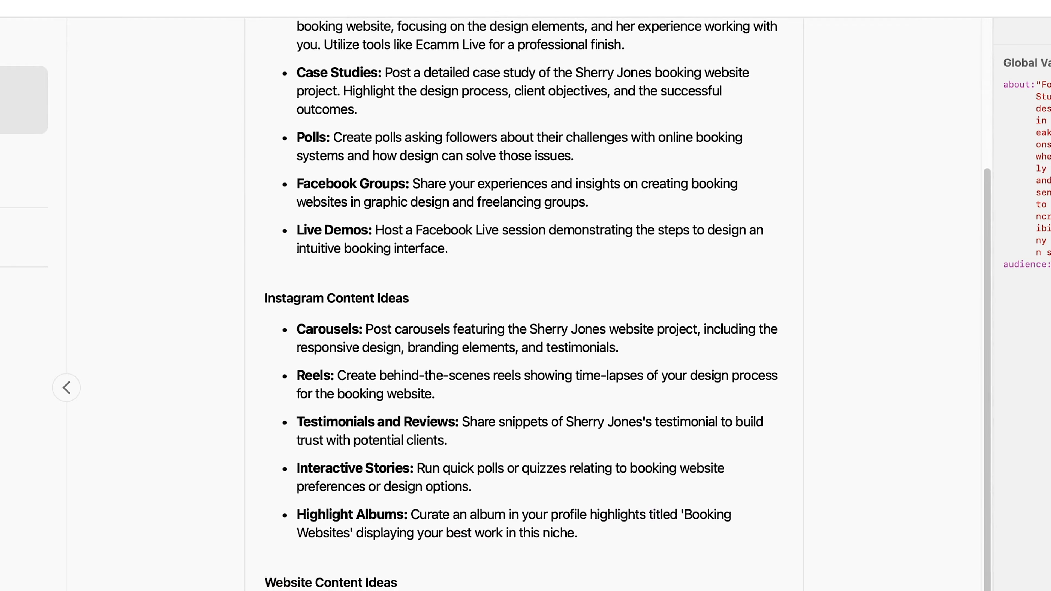
{"action": "scroll", "coordinate": [621, 305], "scroll_direction": "down", "scroll_amount": 4}
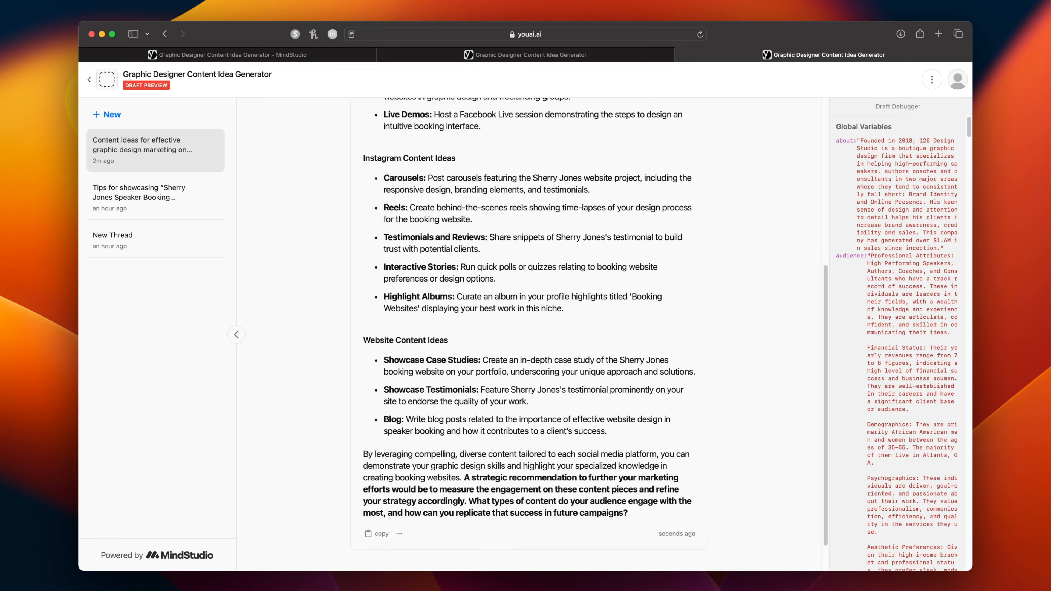
{"action": "scroll", "coordinate": [530, 331], "scroll_direction": "up", "scroll_amount": 6}
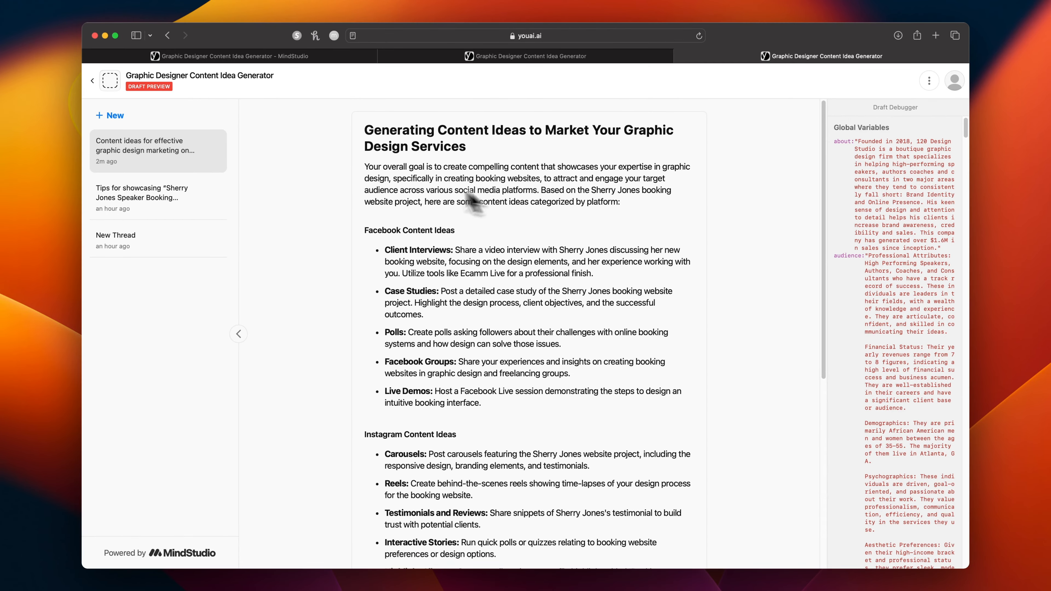
Return to the AI's project settings and upload "App Icon - CIG.png" as the app icon.
{"action": "left_click", "coordinate": [460, 56]}
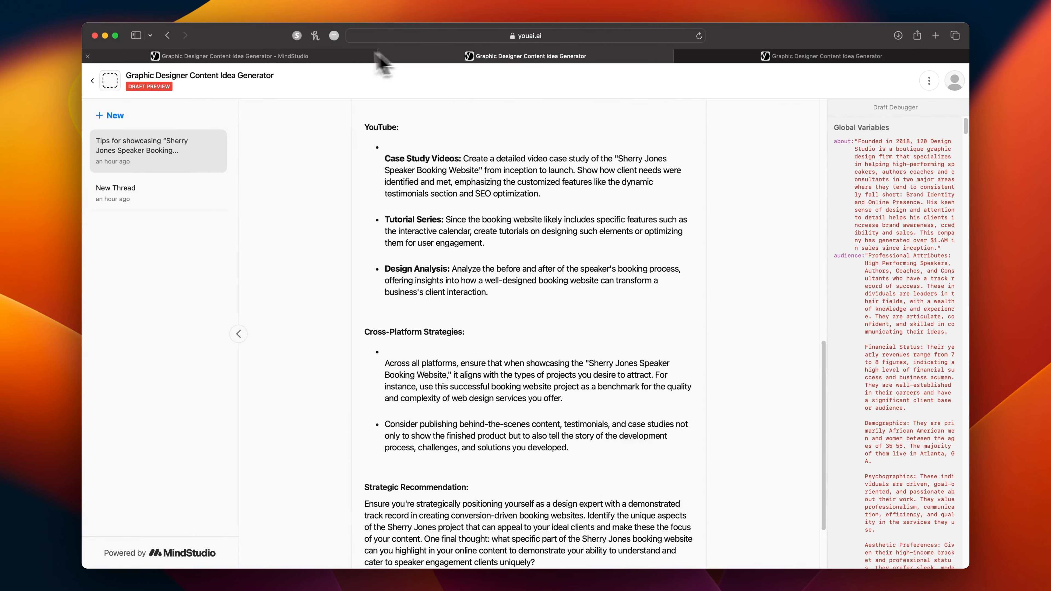
{"action": "left_click", "coordinate": [336, 56]}
{"action": "left_click", "coordinate": [185, 117]}
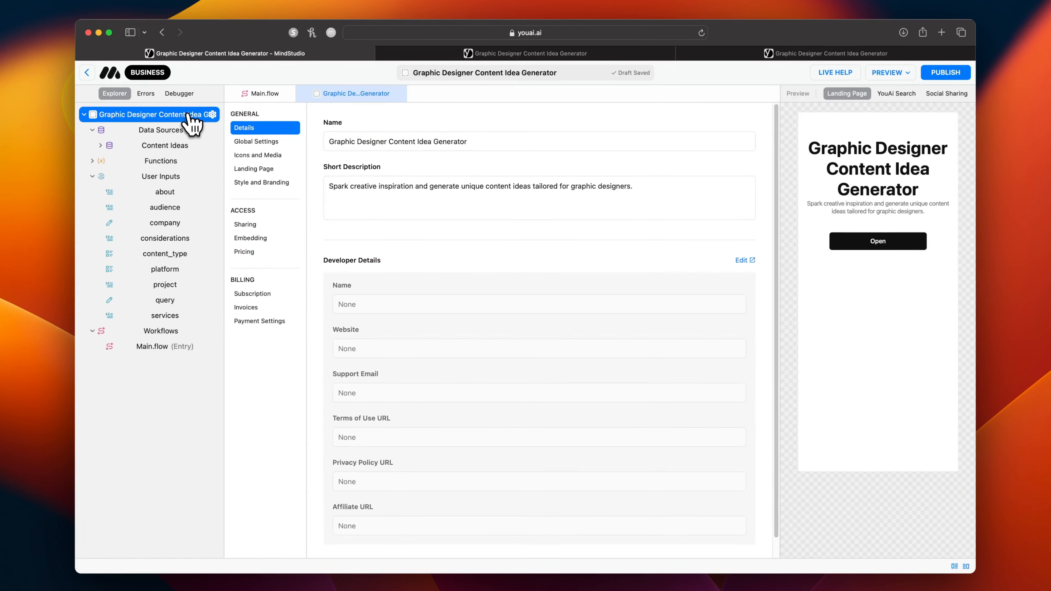
{"action": "left_click", "coordinate": [137, 108]}
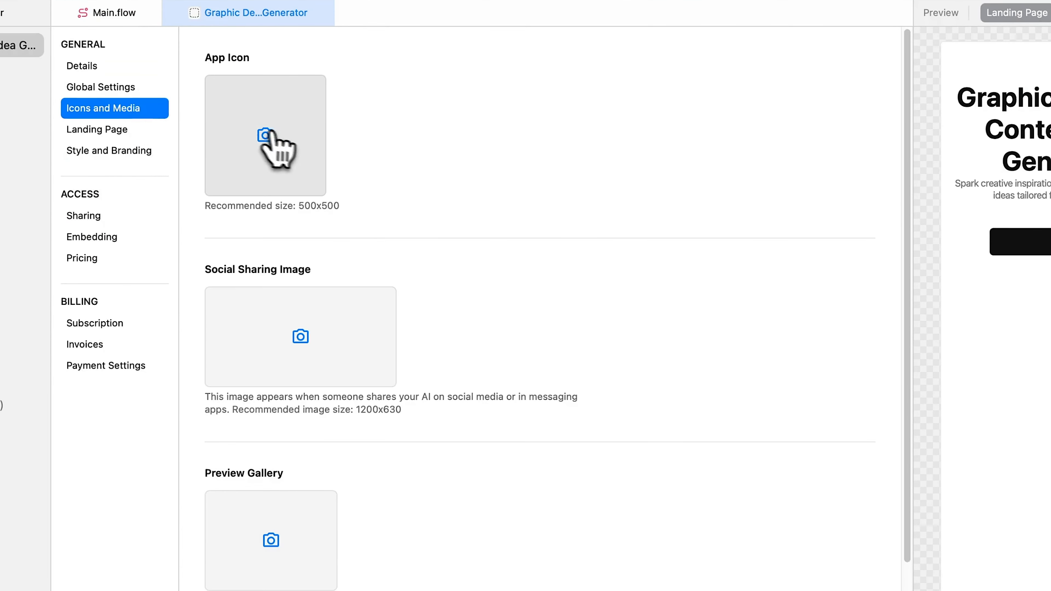
{"action": "left_click", "coordinate": [260, 160]}
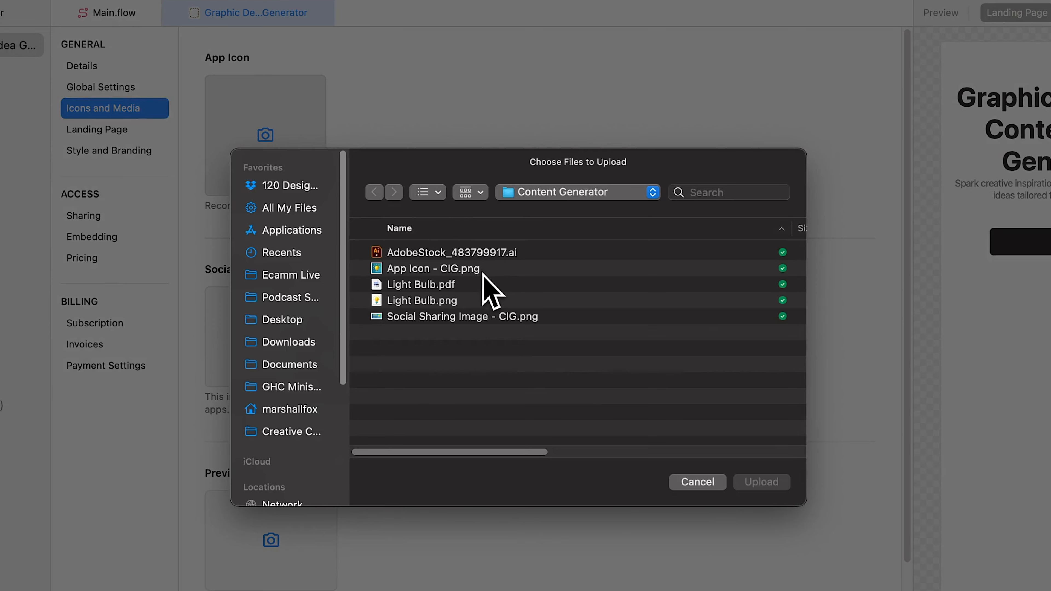
{"action": "left_click", "coordinate": [483, 268]}
{"action": "left_click", "coordinate": [761, 485]}
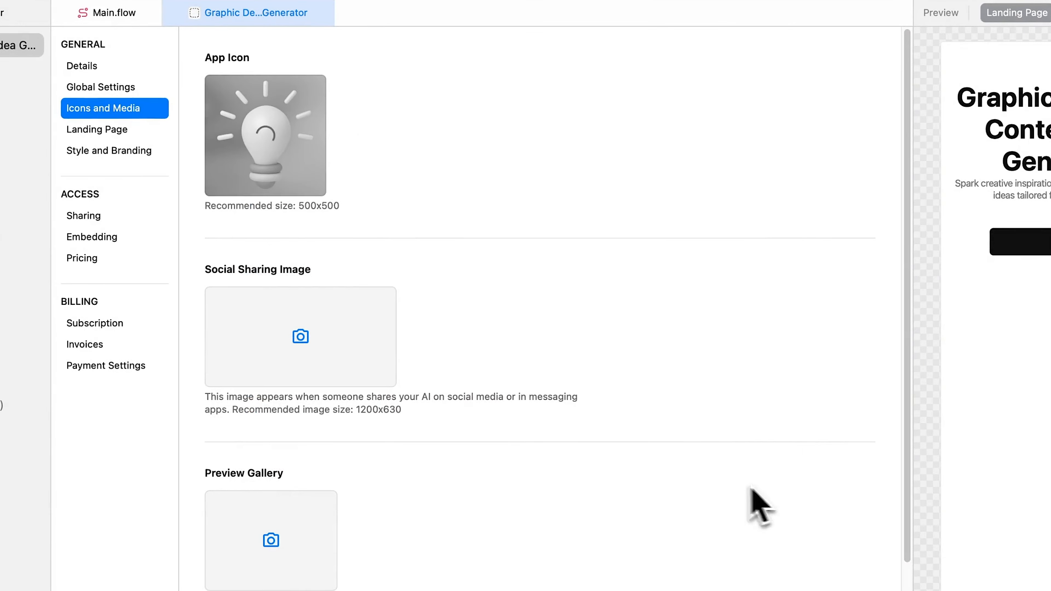
Upload "Social Sharing Image - CIG.png" as the social sharing image and add the same file to the preview gallery.
{"action": "left_click", "coordinate": [308, 345]}
{"action": "left_click", "coordinate": [451, 317]}
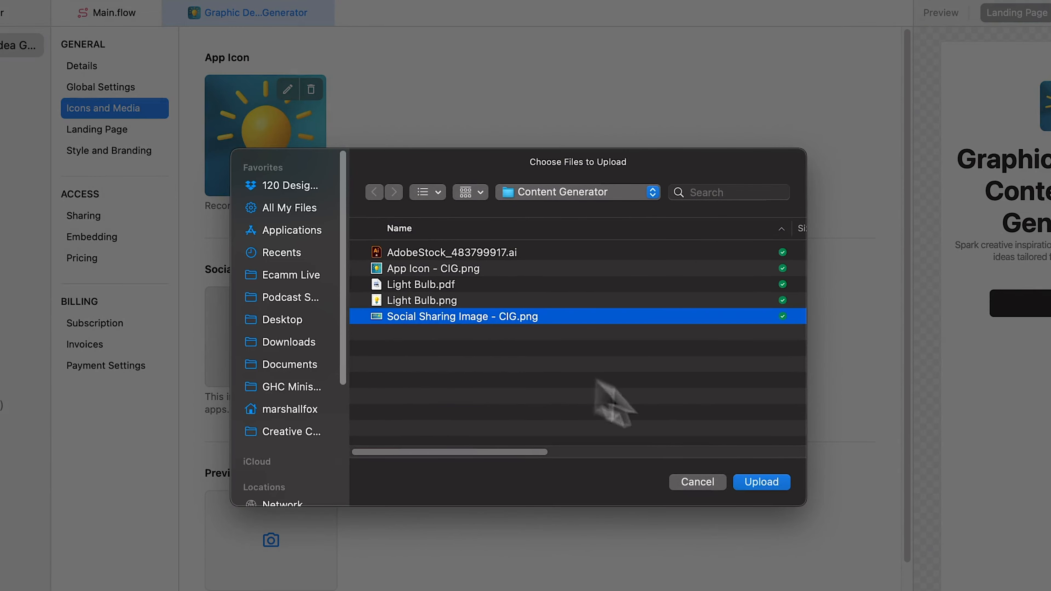
{"action": "left_click", "coordinate": [761, 482]}
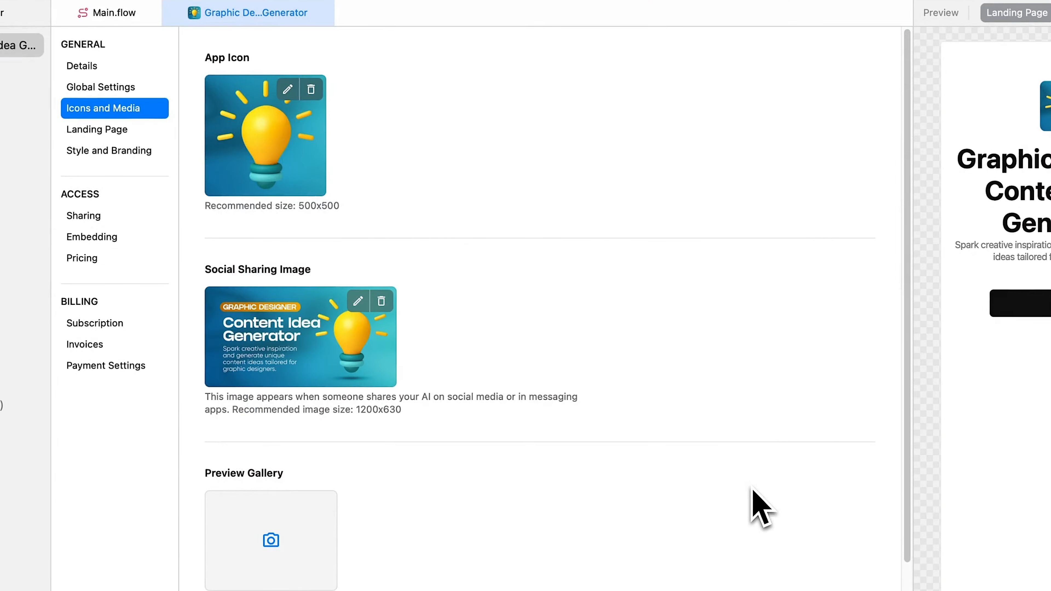
{"action": "scroll", "coordinate": [571, 544], "scroll_direction": "down", "scroll_amount": 5}
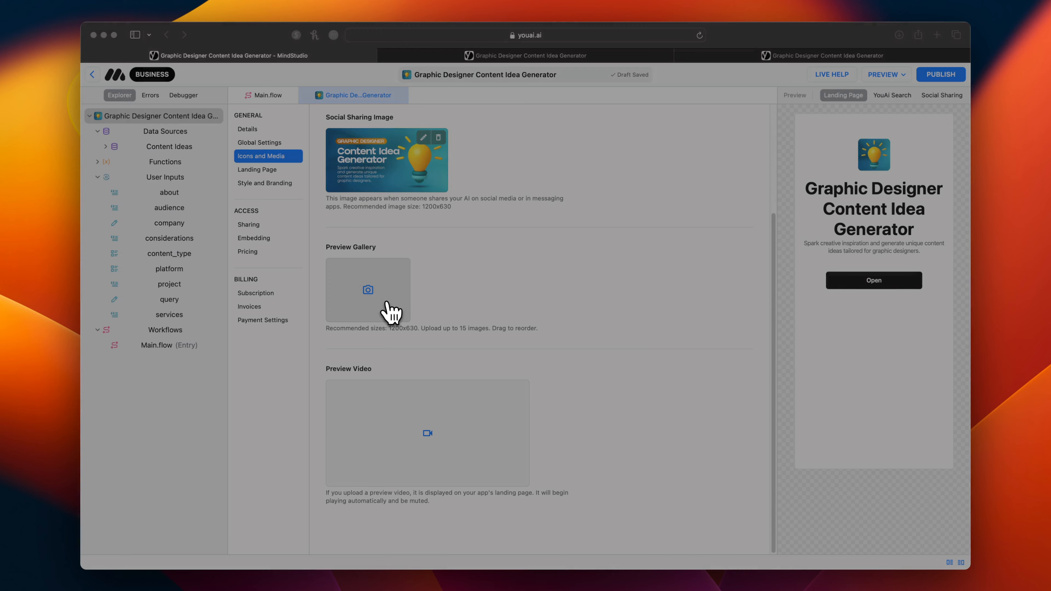
{"action": "left_click", "coordinate": [386, 305]}
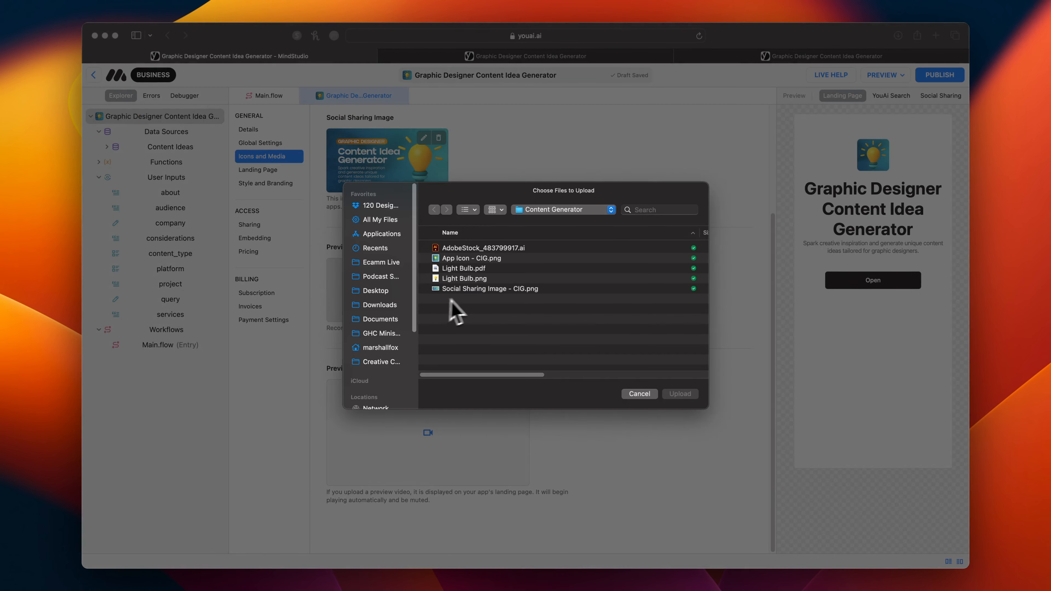
{"action": "left_click", "coordinate": [473, 291]}
{"action": "left_click", "coordinate": [681, 394]}
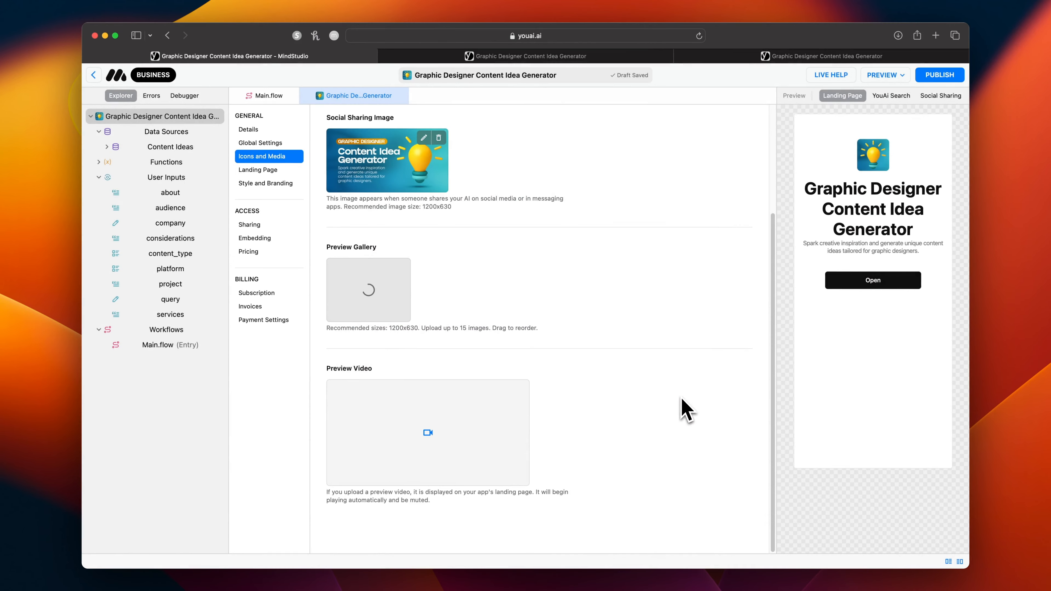
Paste the copied description of the Graphic Designer Content Idea Generator into the landing page content.
{"action": "left_click", "coordinate": [274, 171]}
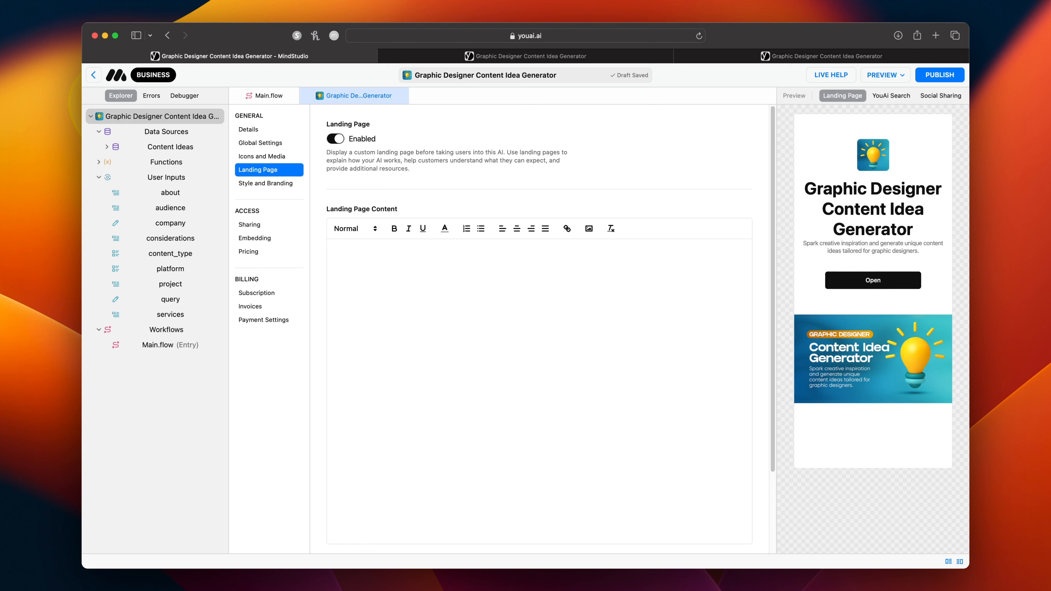
{"action": "left_click", "coordinate": [512, 323]}
{"action": "type", "text": "Graphic Designer Content Idea Generator\" is a friendly AI tool designed to help graphic designers easily come up with cool content ideas. Just tell it a bit about your services and who you're aiming to reach, choose your platform, and voilà – you get a custom marketing strategy that fits just right. It’s like having a brainstorming buddy that knows the ins and outs of social media, blogs, emails, and more, helping you nail your online presence without the guesswork."}
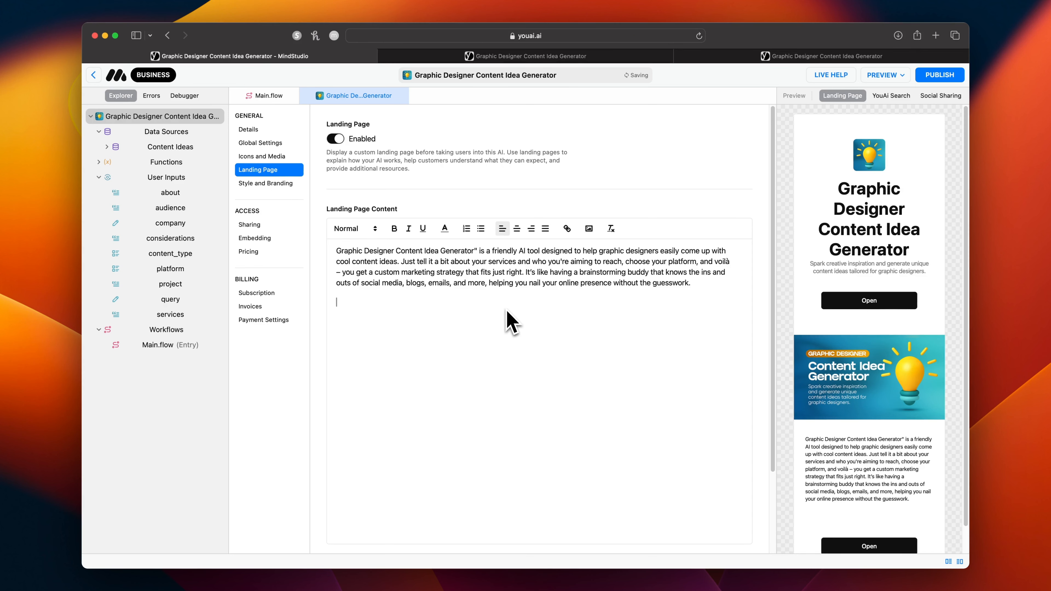
Enable custom styles in the style and branding settings and set the font family to Raleway.
{"action": "left_click", "coordinate": [275, 185]}
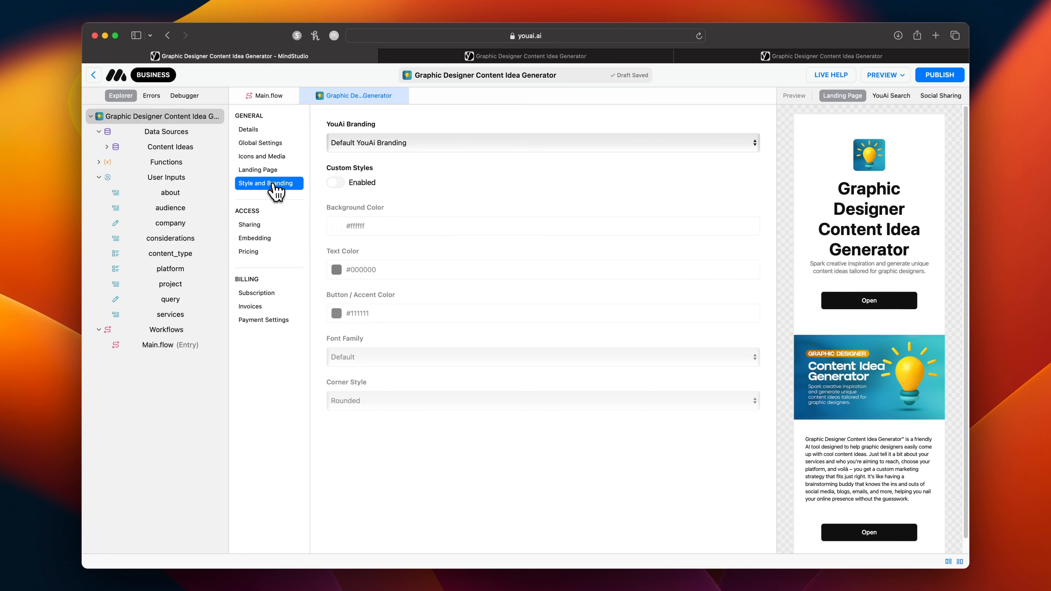
{"action": "left_click", "coordinate": [336, 183]}
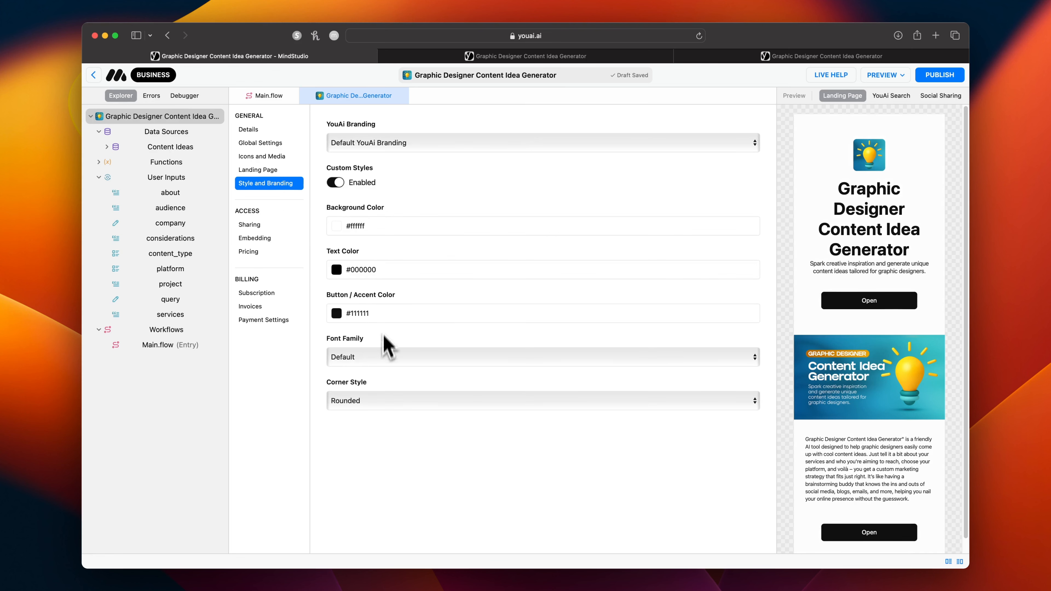
{"action": "left_click", "coordinate": [379, 359]}
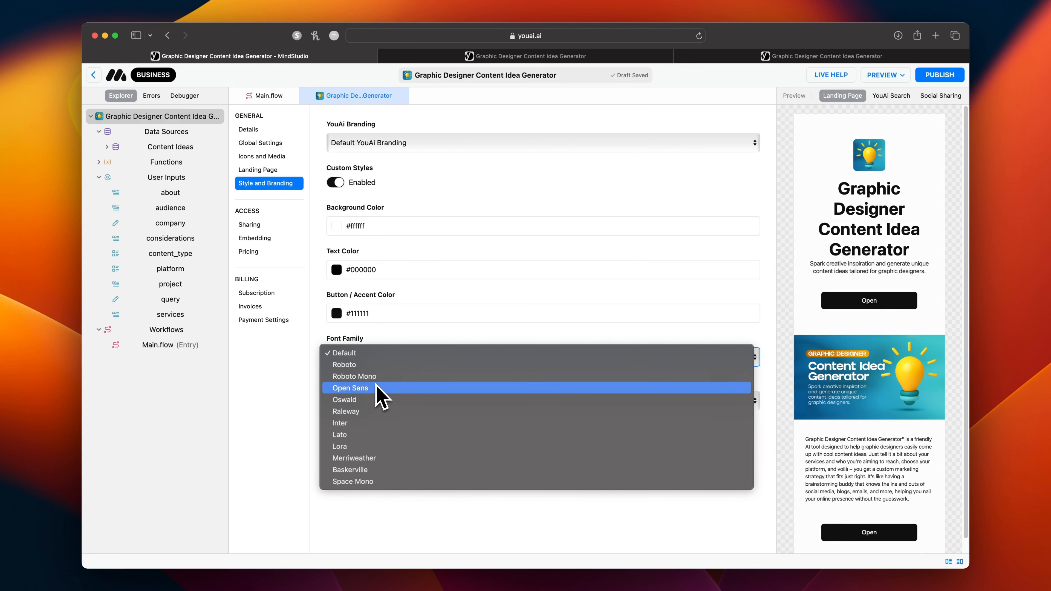
{"action": "left_click", "coordinate": [377, 412]}
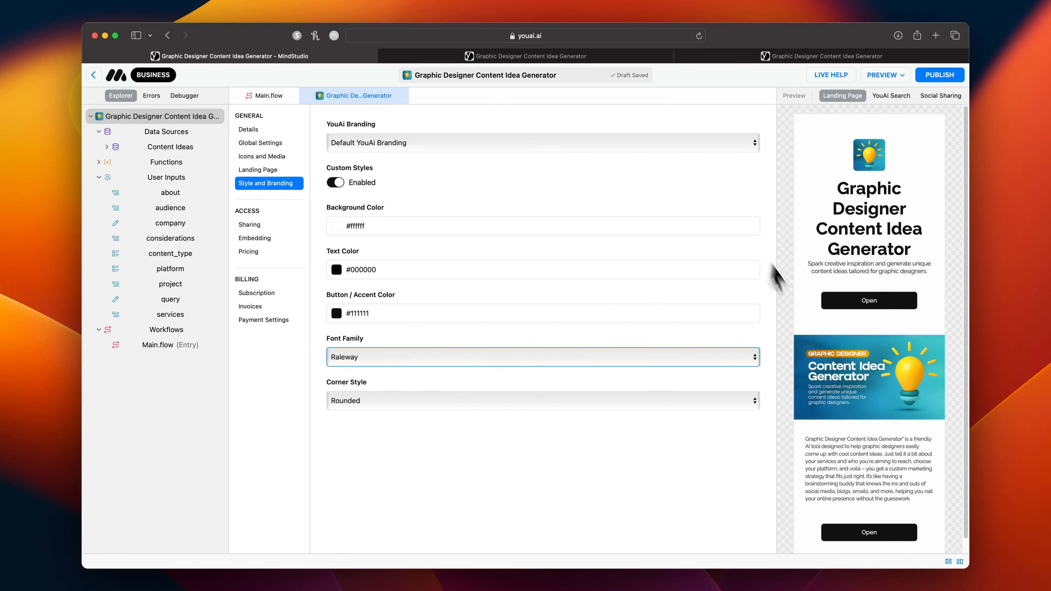
Open the palette generator at coolors.co in a new tab and load "Social Sharing Image - CIG.png" as the palette's source photo.
{"action": "left_click", "coordinate": [936, 36]}
{"action": "type", "text": "coolors.co/"}
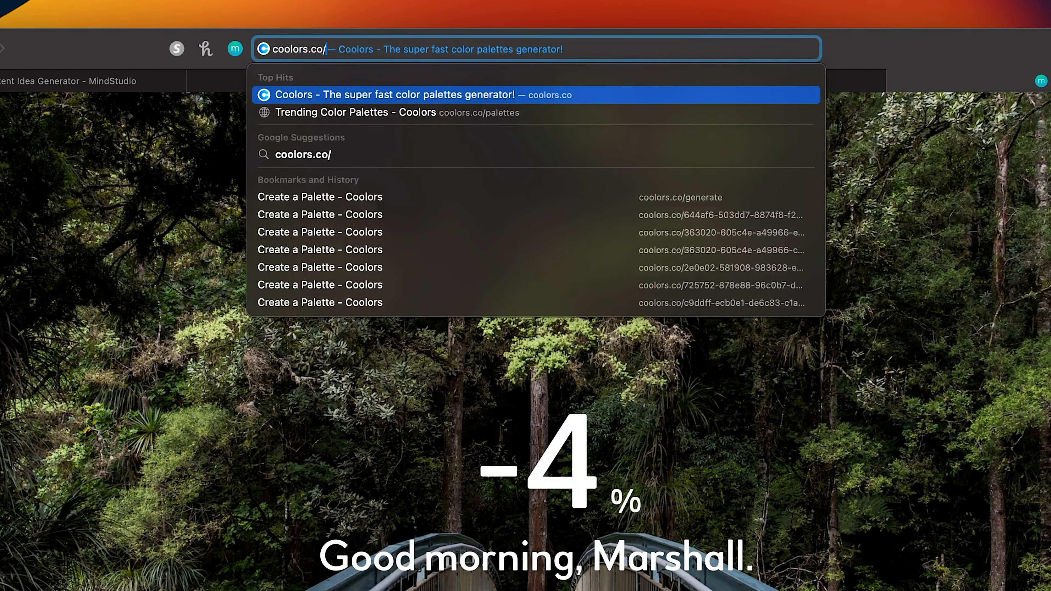
{"action": "key", "text": "Return"}
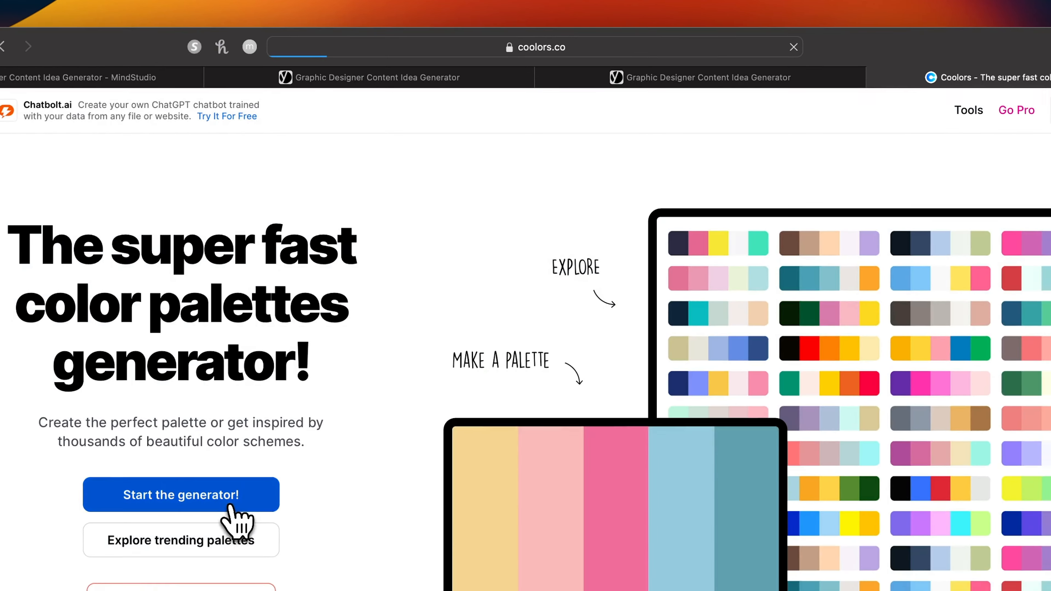
{"action": "left_click", "coordinate": [227, 502]}
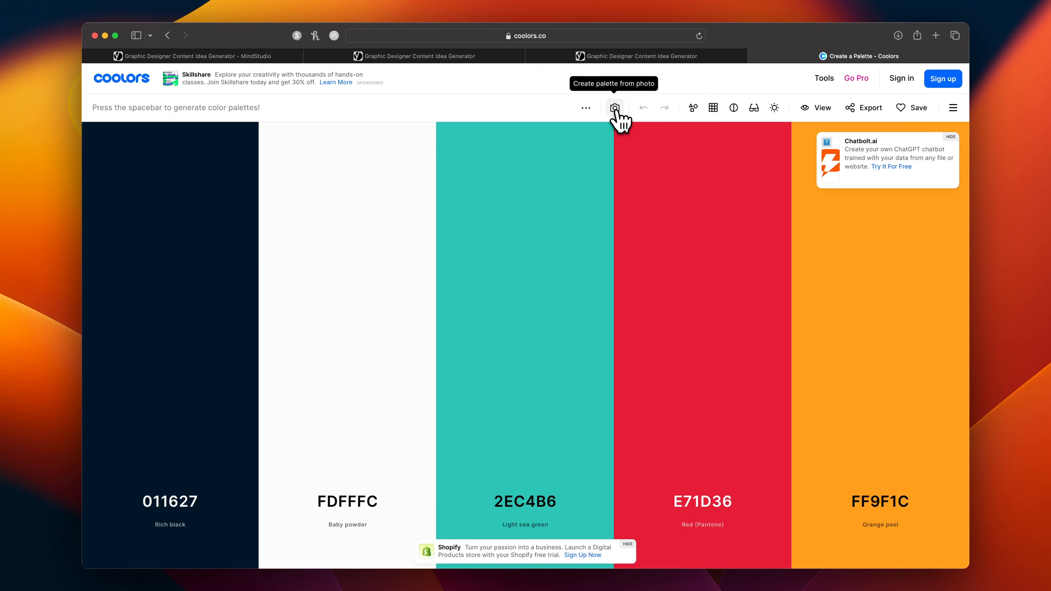
{"action": "left_click", "coordinate": [615, 107]}
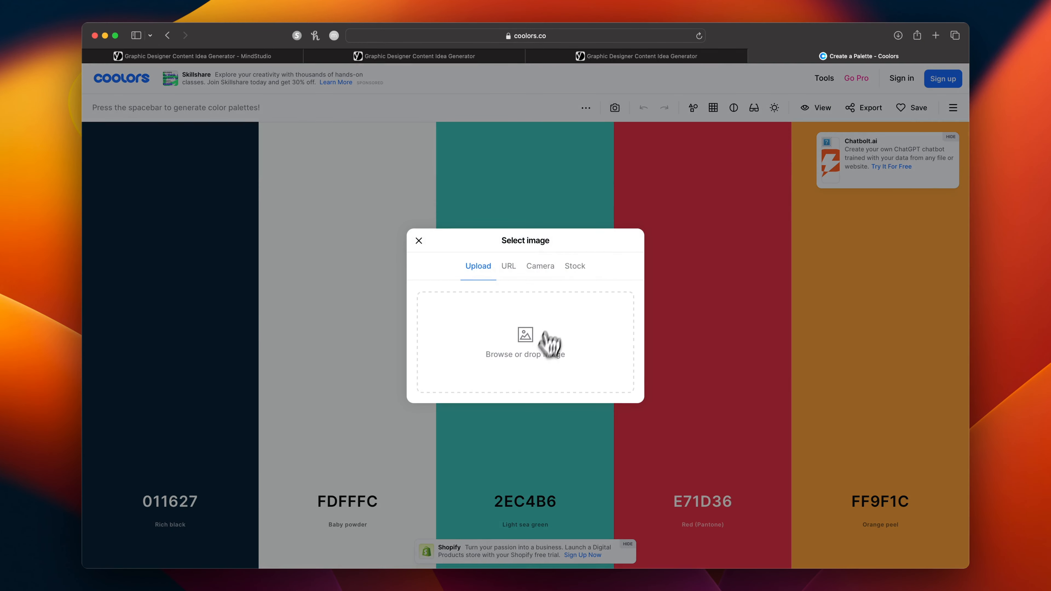
{"action": "left_click", "coordinate": [535, 350]}
{"action": "left_click", "coordinate": [519, 294]}
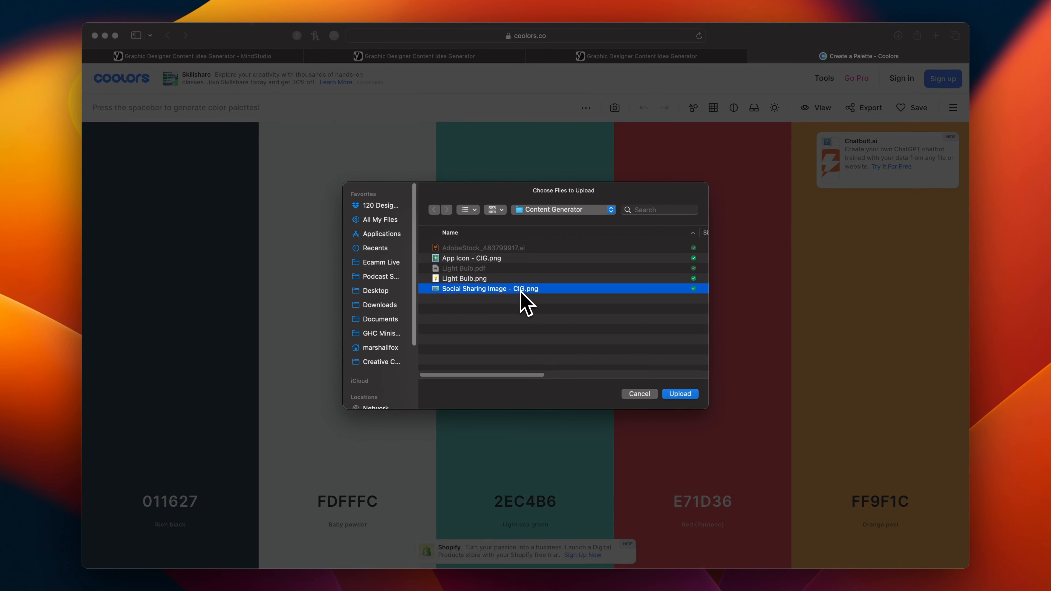
{"action": "left_click", "coordinate": [672, 395]}
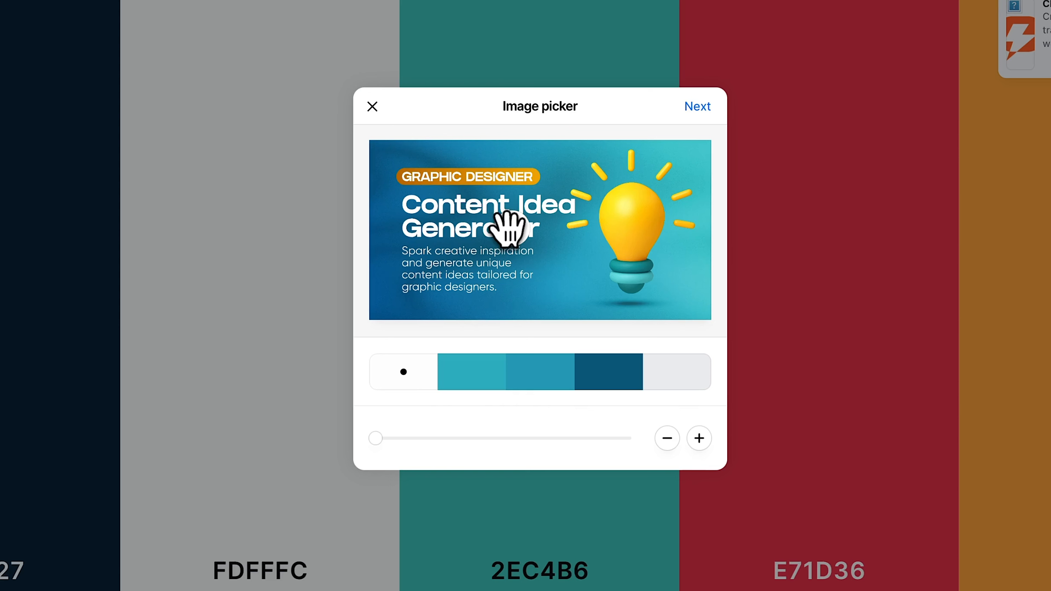
Pick orange for the first swatch, add a yellow swatch from the light bulb, and open the palette in the generator.
{"action": "left_click_drag", "start_coordinate": [508, 230], "coordinate": [536, 176]}
{"action": "left_click", "coordinate": [699, 438]}
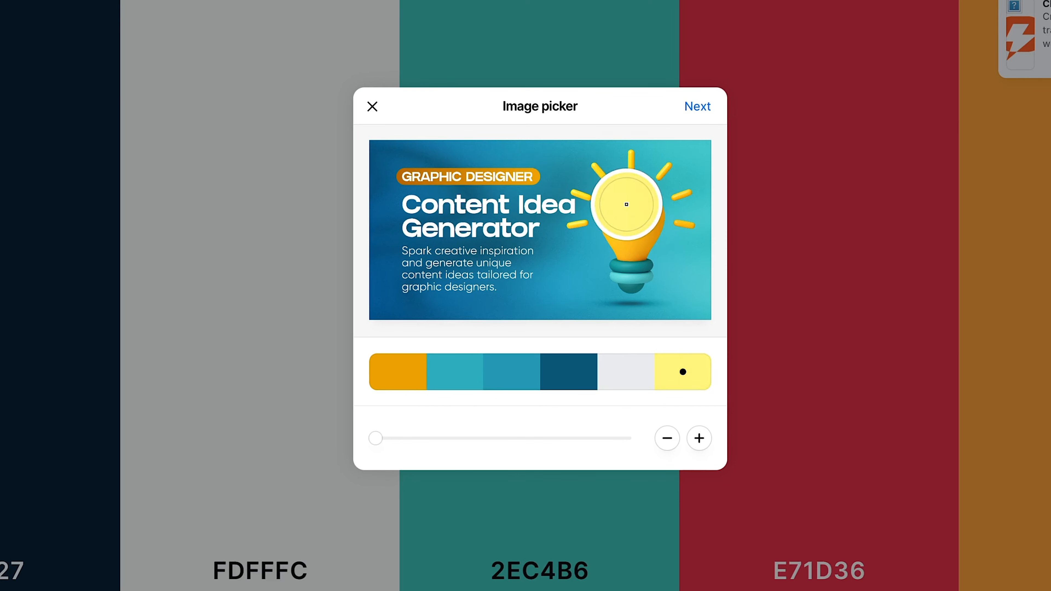
{"action": "left_click", "coordinate": [698, 107]}
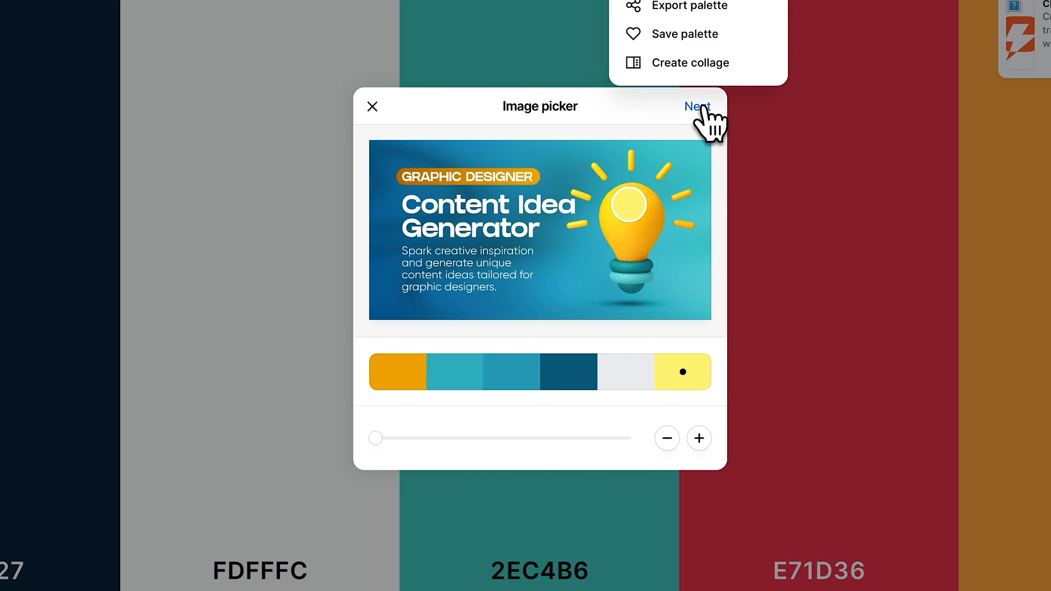
{"action": "left_click", "coordinate": [703, 0]}
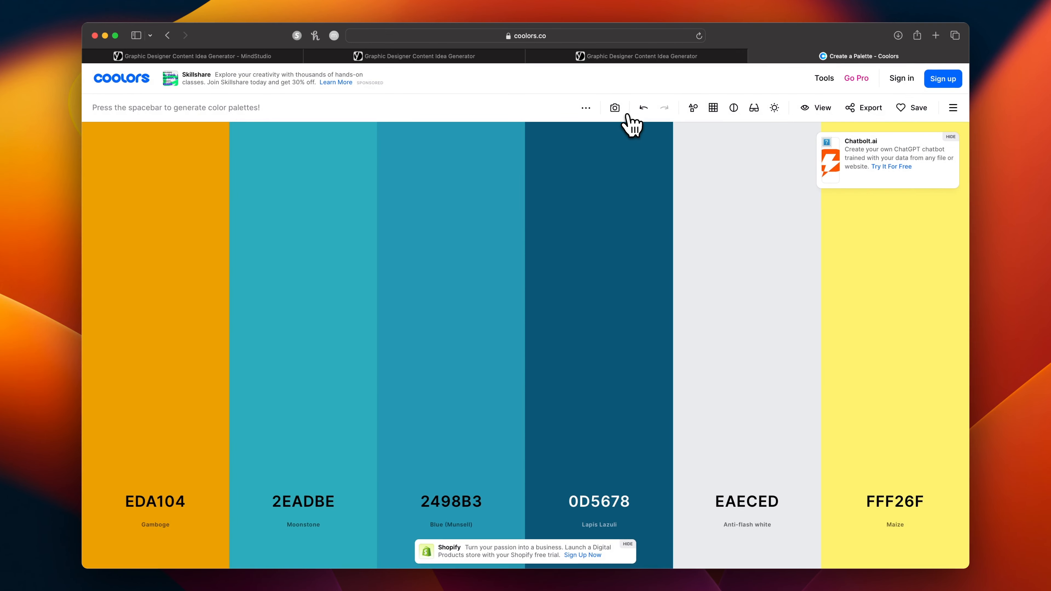
Return to the AI's style settings and try EAECED as the background color, replacing it with teal 2EADBE.
{"action": "key", "text": "super+w"}
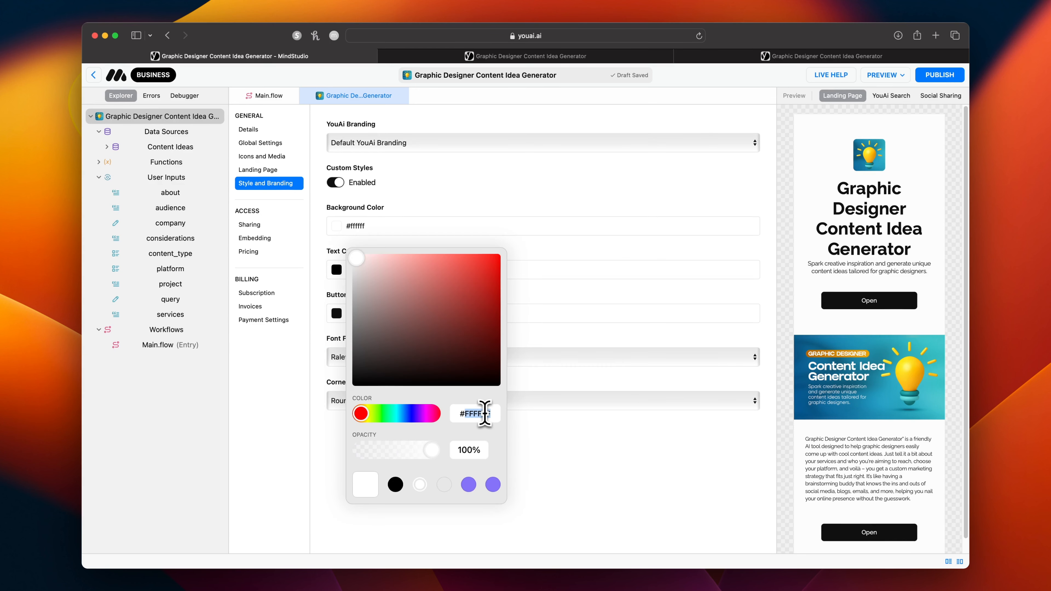
{"action": "type", "text": "EAECED"}
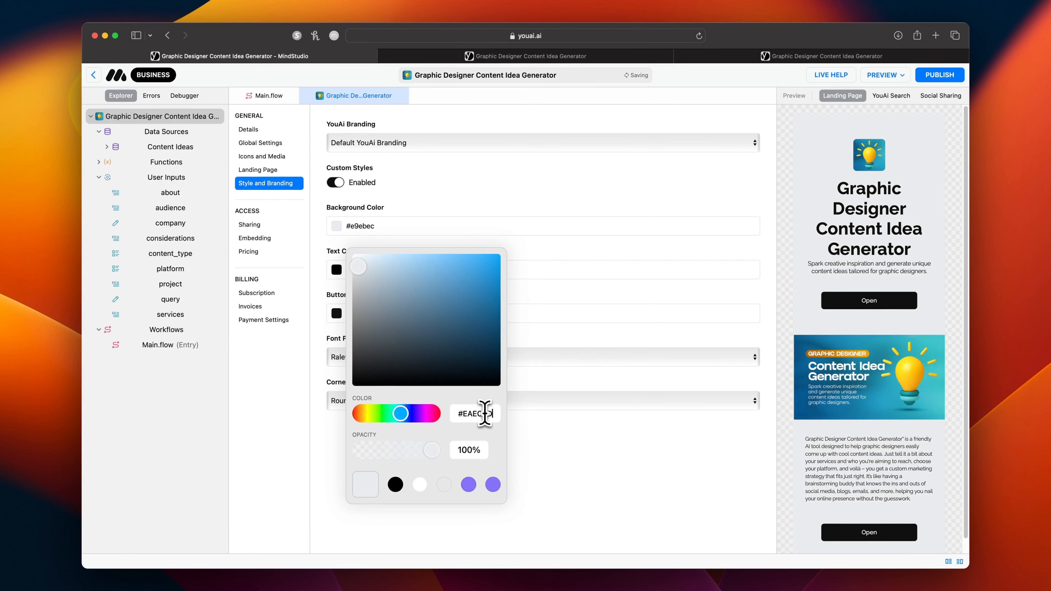
{"action": "key", "text": "super+Tab"}
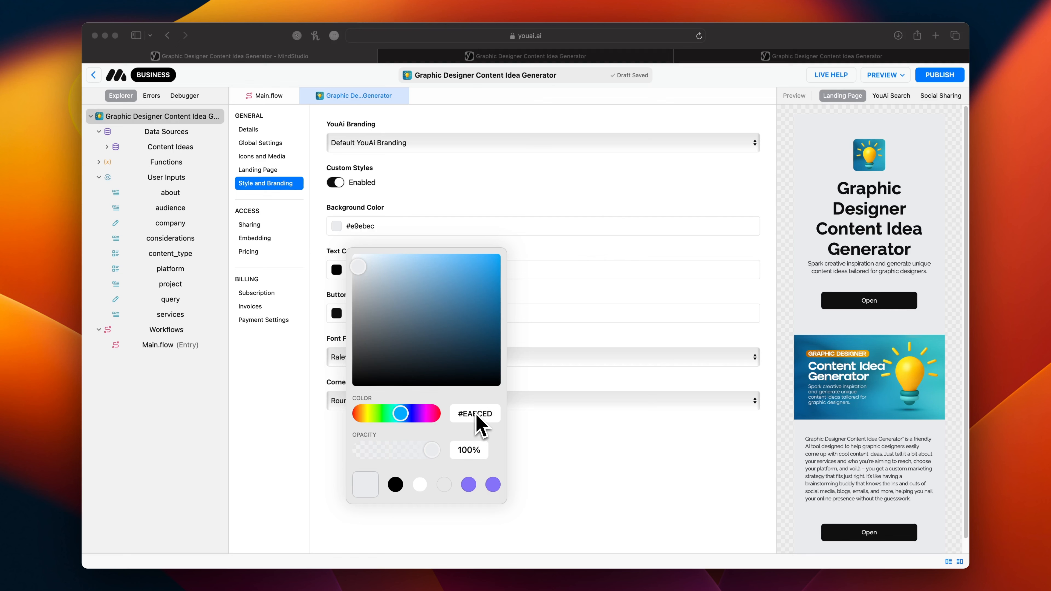
{"action": "left_click", "coordinate": [476, 416]}
{"action": "double_click", "coordinate": [477, 416]}
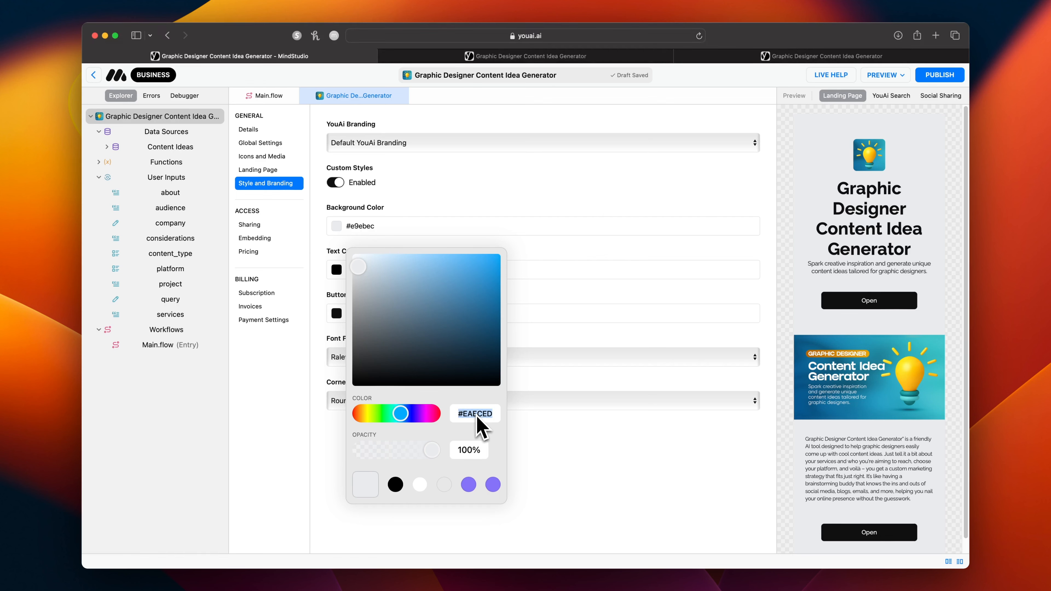
{"action": "type", "text": "2EADBE"}
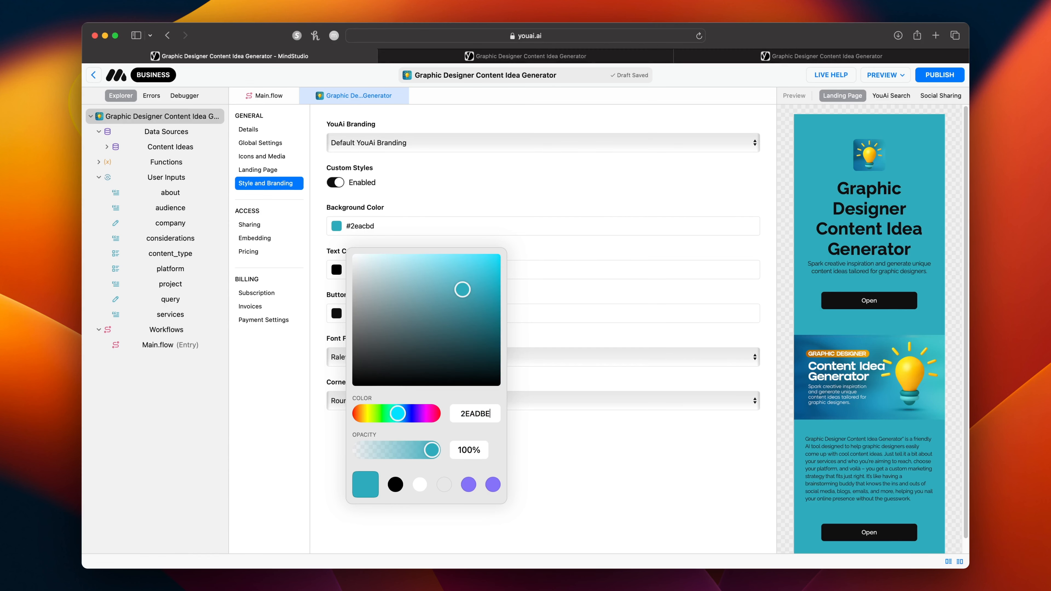
Try white (FFFFFF) as the text color.
{"action": "left_click", "coordinate": [623, 274]}
{"action": "left_click", "coordinate": [637, 270]}
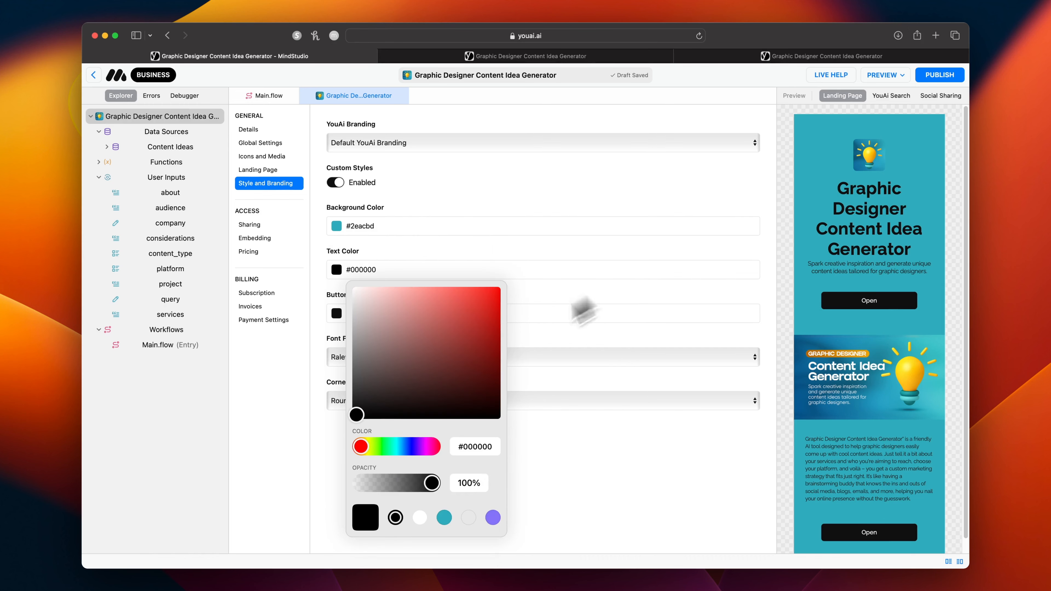
{"action": "left_click", "coordinate": [420, 517]}
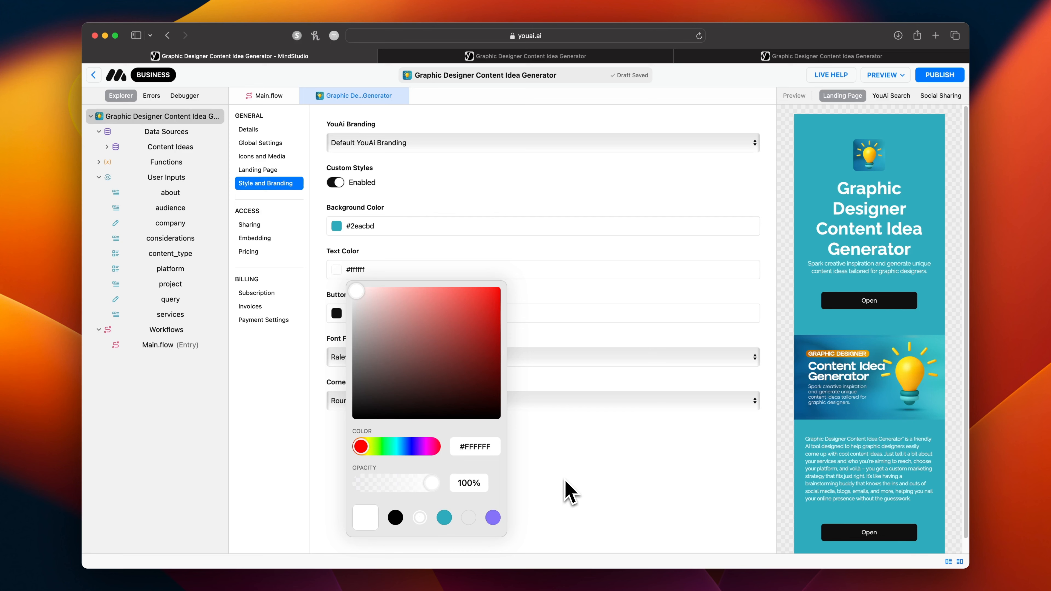
Set the button/accent color to orange EDA104 and the text color to dark blue 0D5678.
{"action": "left_click", "coordinate": [336, 314]}
{"action": "double_click", "coordinate": [476, 448]}
{"action": "type", "text": "#EDA104"}
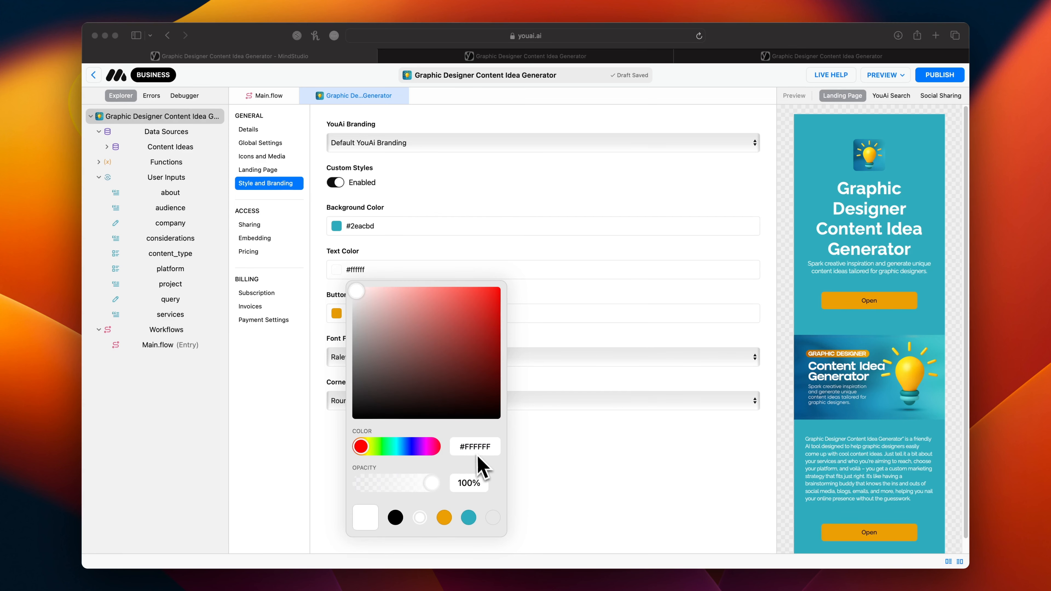
{"action": "double_click", "coordinate": [476, 447]}
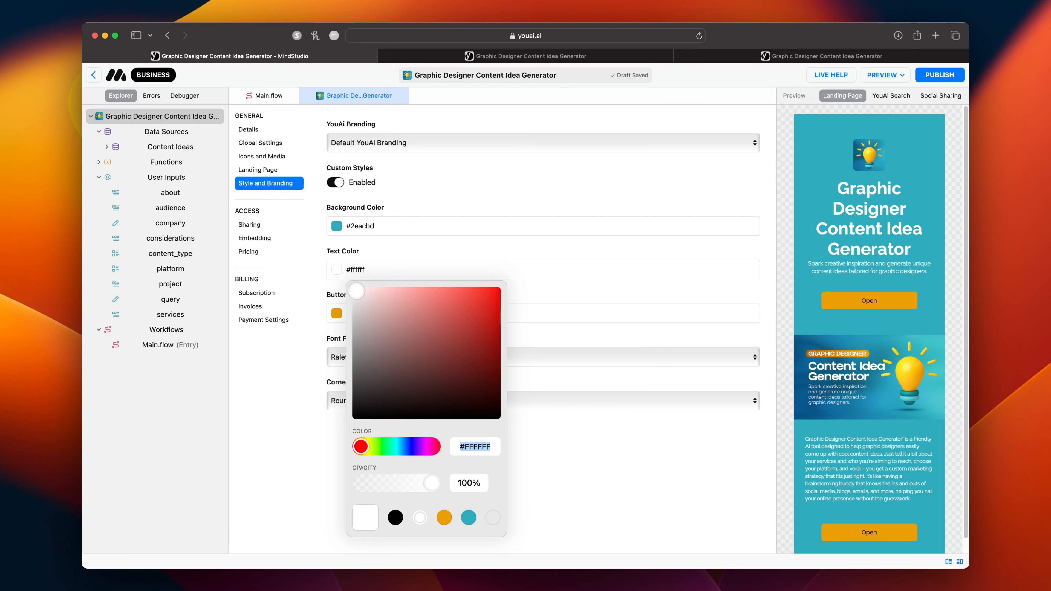
{"action": "type", "text": "#0C5A78"}
Try the palette's yellow FFF26F as the background color.
{"action": "left_click", "coordinate": [409, 231]}
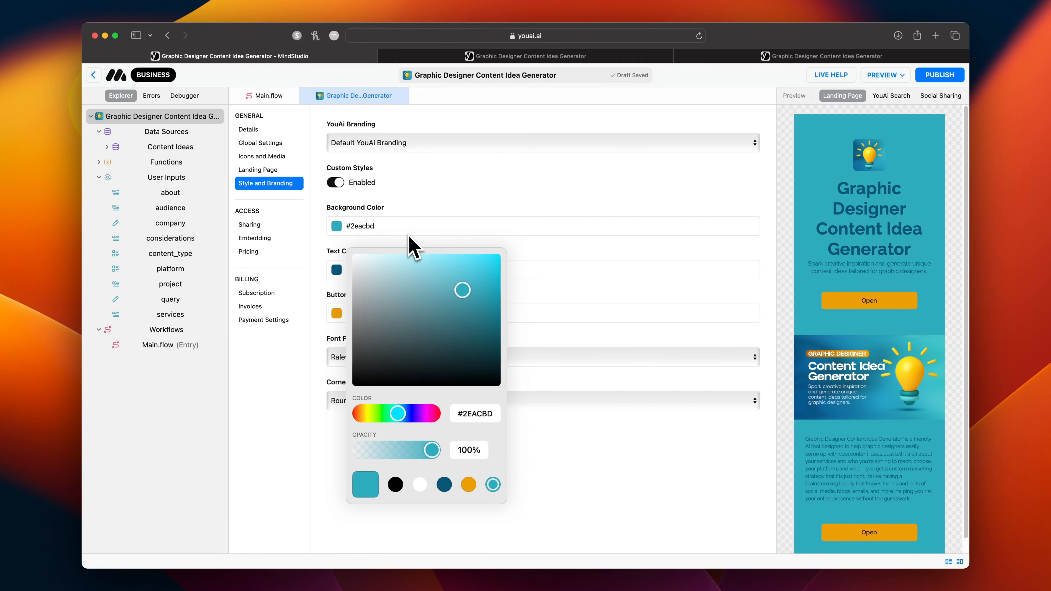
{"action": "double_click", "coordinate": [476, 414]}
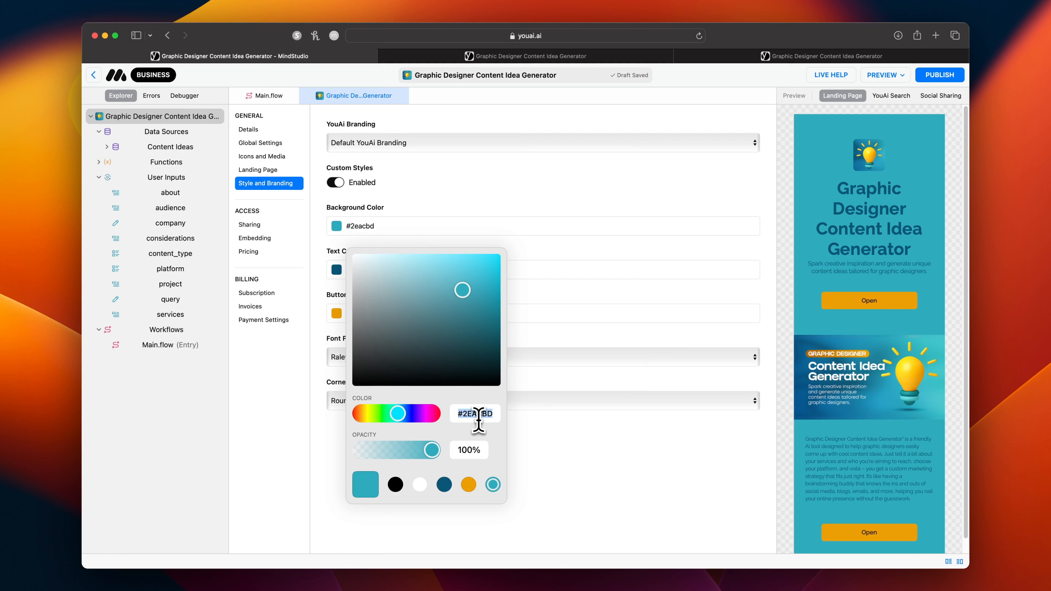
{"action": "type", "text": "FFF35F"}
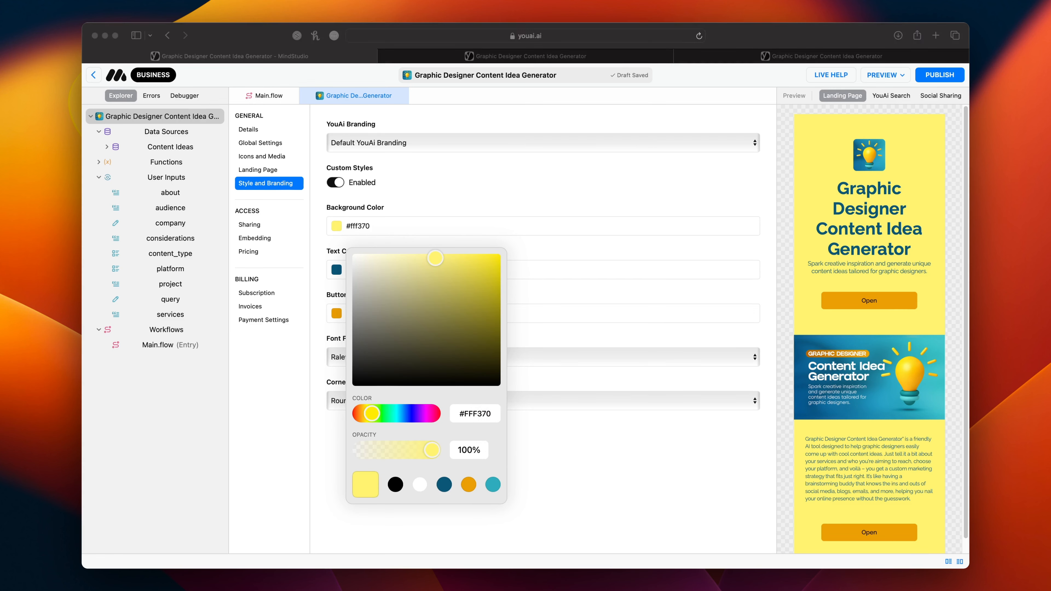
Set the background color to the recently used teal 2EACBD and reduce its opacity to 21%.
{"action": "left_click", "coordinate": [493, 485]}
{"action": "left_click", "coordinate": [428, 456]}
{"action": "left_click_drag", "start_coordinate": [429, 457], "coordinate": [378, 457]}
{"action": "left_click", "coordinate": [596, 476]}
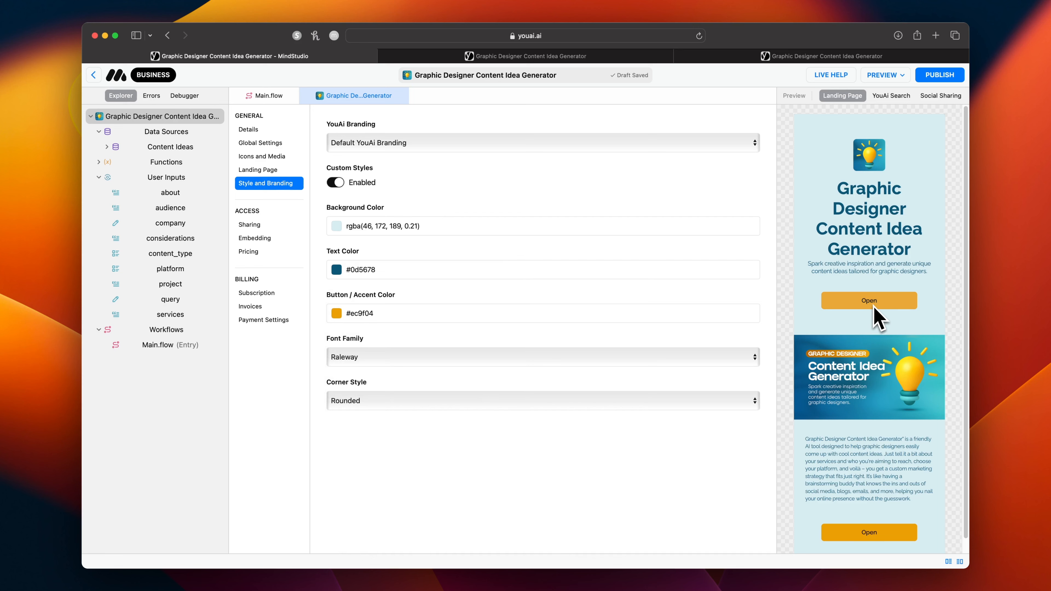
Check the YouAi Search and Social Sharing previews, publish the AI and open its preview in a new tab.
{"action": "left_click", "coordinate": [893, 97]}
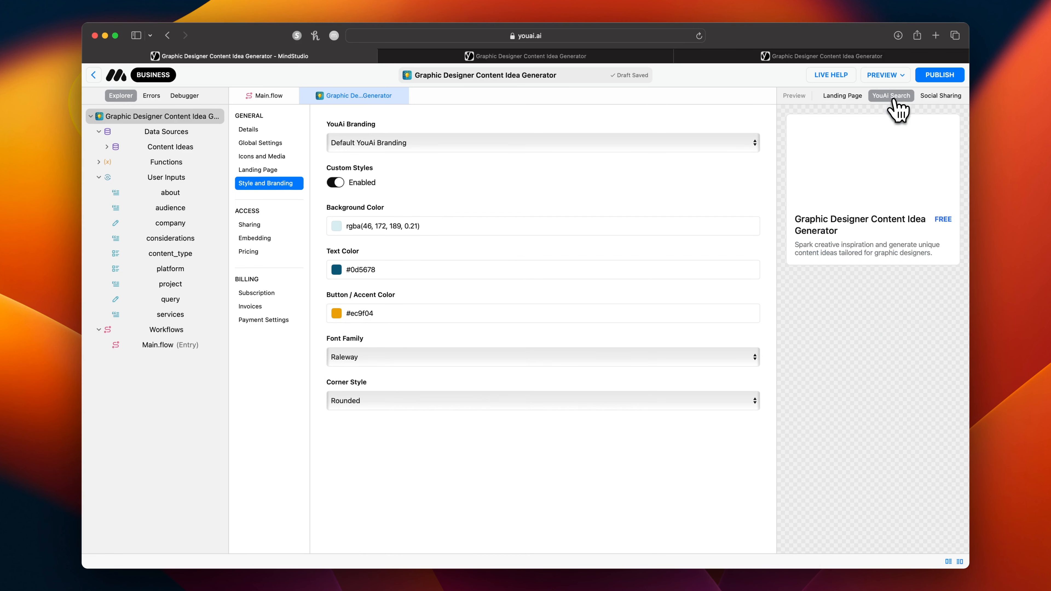
{"action": "left_click", "coordinate": [940, 98]}
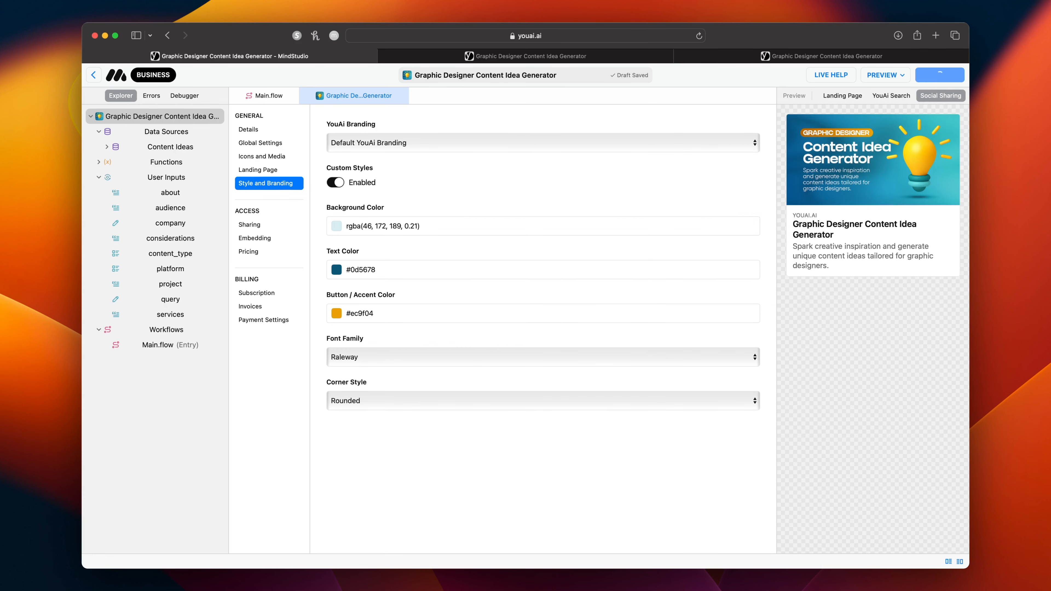
{"action": "left_click", "coordinate": [886, 75]}
{"action": "left_click", "coordinate": [893, 120]}
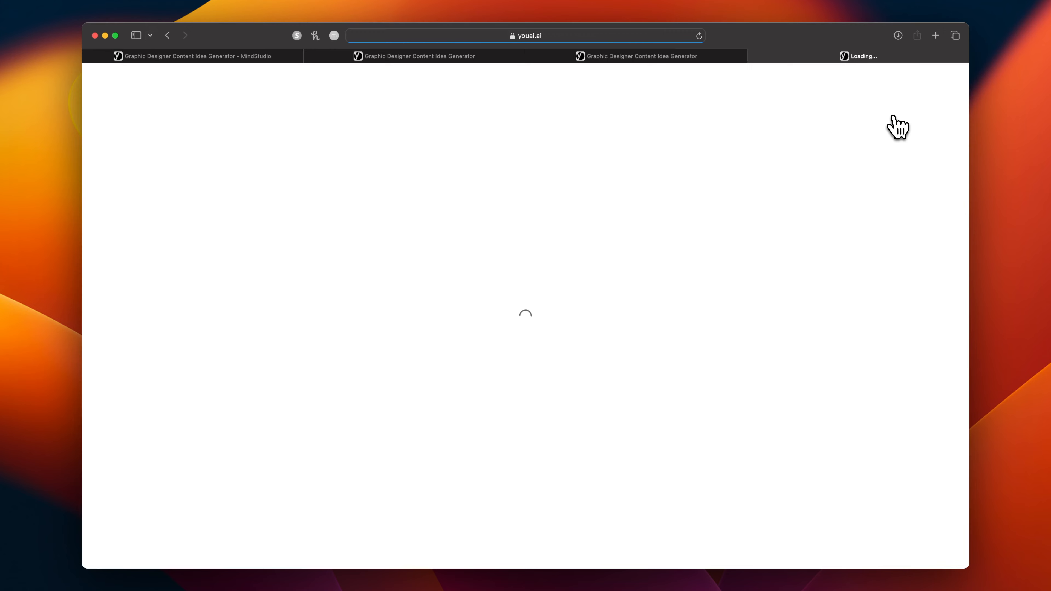
Review the published landing page of the Graphic Designer Content Idea Generator and open the generator.
{"action": "scroll", "coordinate": [807, 232], "scroll_direction": "down", "scroll_amount": 3}
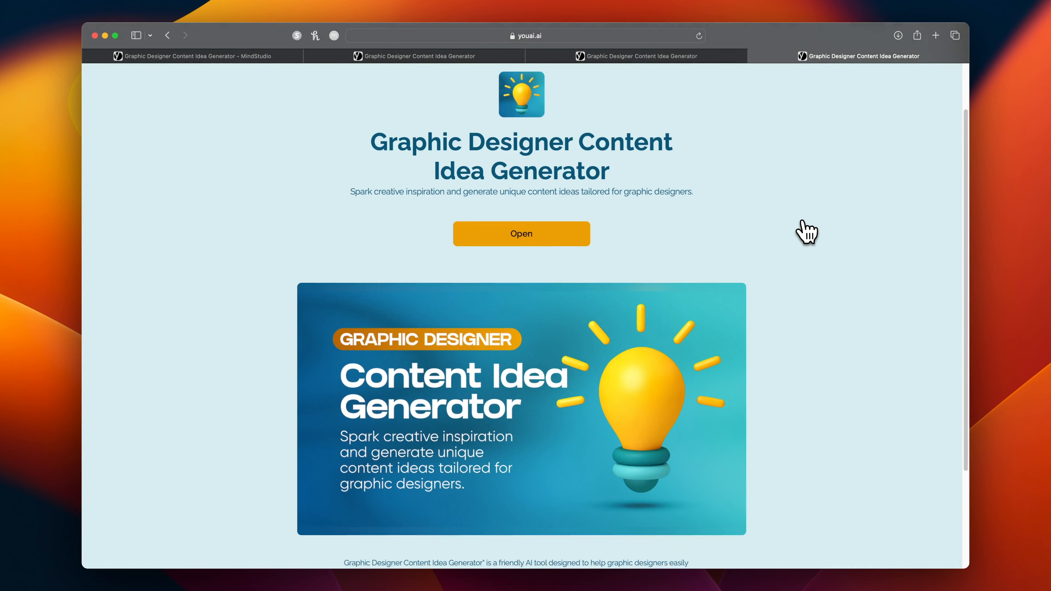
{"action": "scroll", "coordinate": [807, 232], "scroll_direction": "down", "scroll_amount": 6}
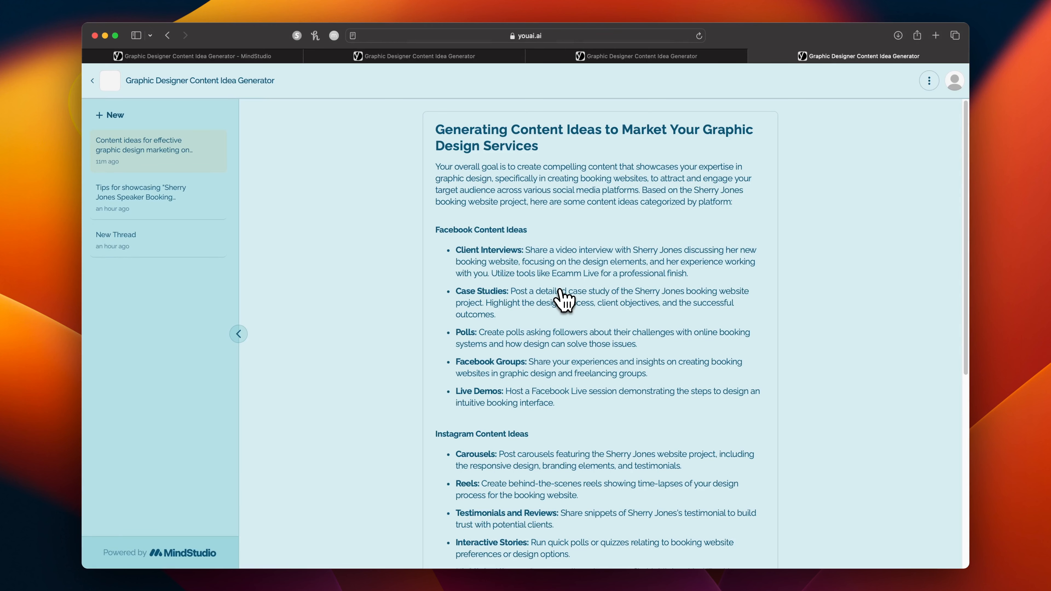
Reopen the generator's onboarding questions and go through the four company questions, keeping the existing answers.
{"action": "left_click", "coordinate": [930, 81]}
{"action": "left_click", "coordinate": [909, 105]}
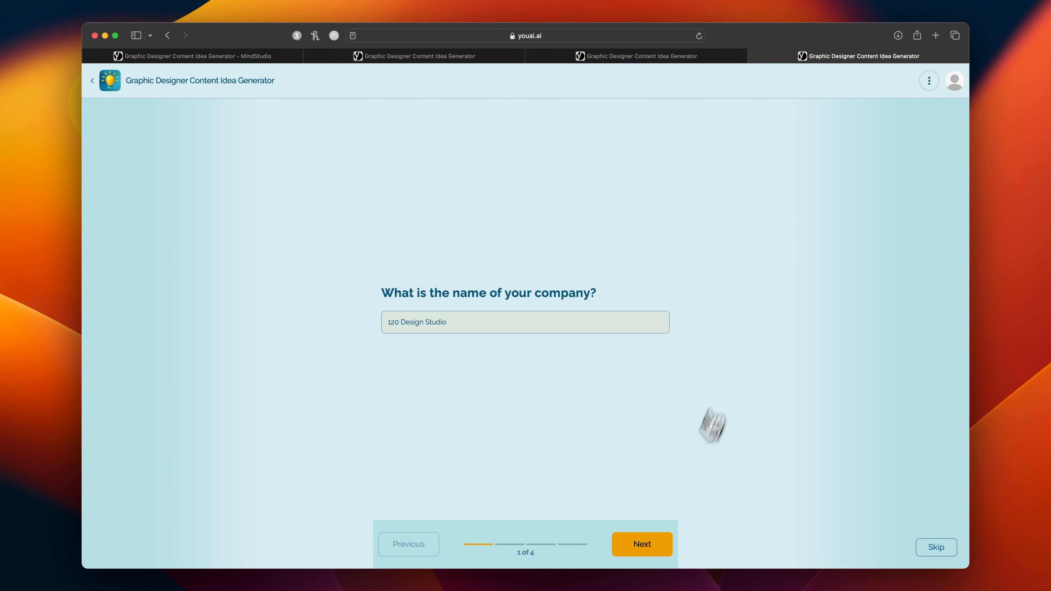
{"action": "left_click", "coordinate": [655, 545]}
{"action": "left_click", "coordinate": [656, 546]}
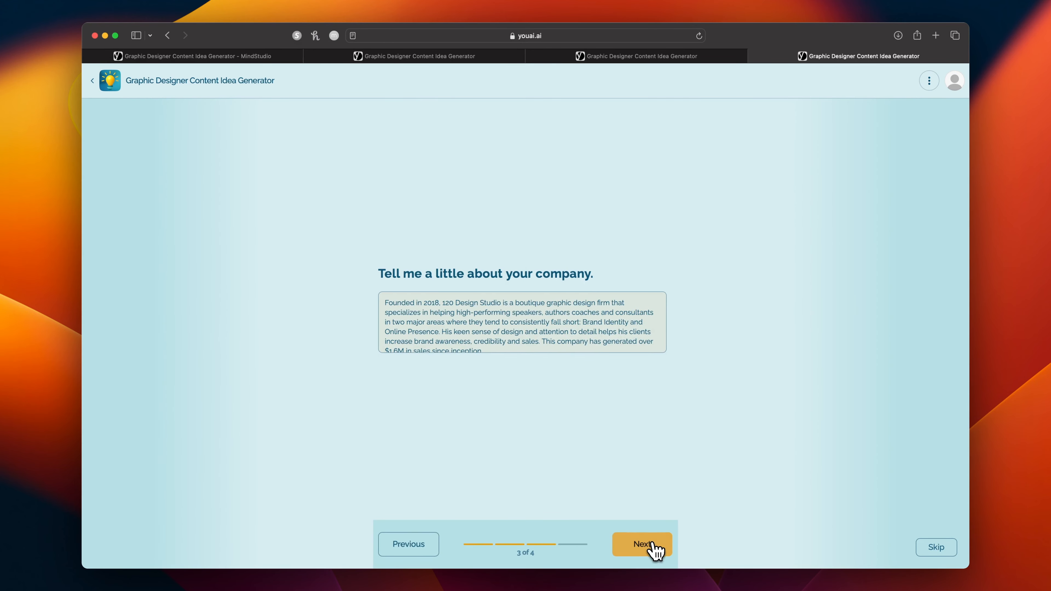
{"action": "left_click", "coordinate": [652, 545]}
Write a follow-up message in the content ideas thread beginning "Can you give me a".
{"action": "left_click", "coordinate": [633, 545]}
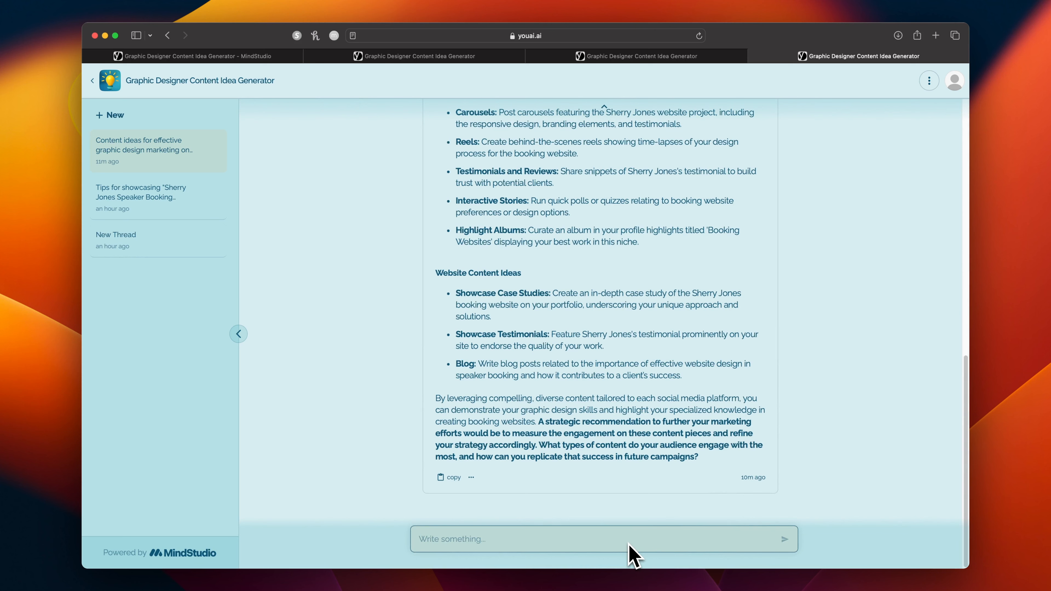
{"action": "type", "text": "Can you give me a fe"}
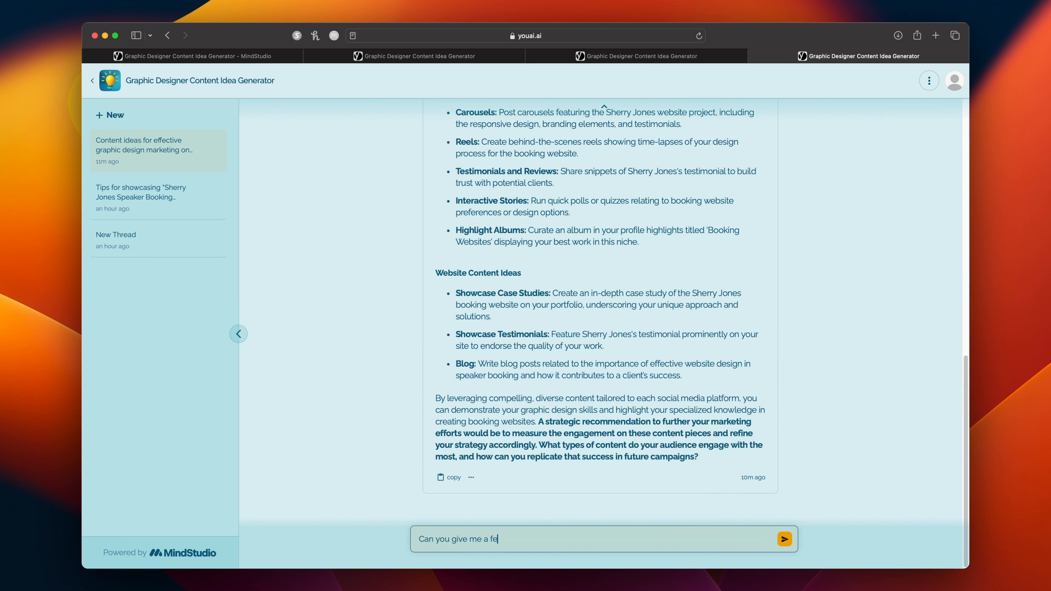